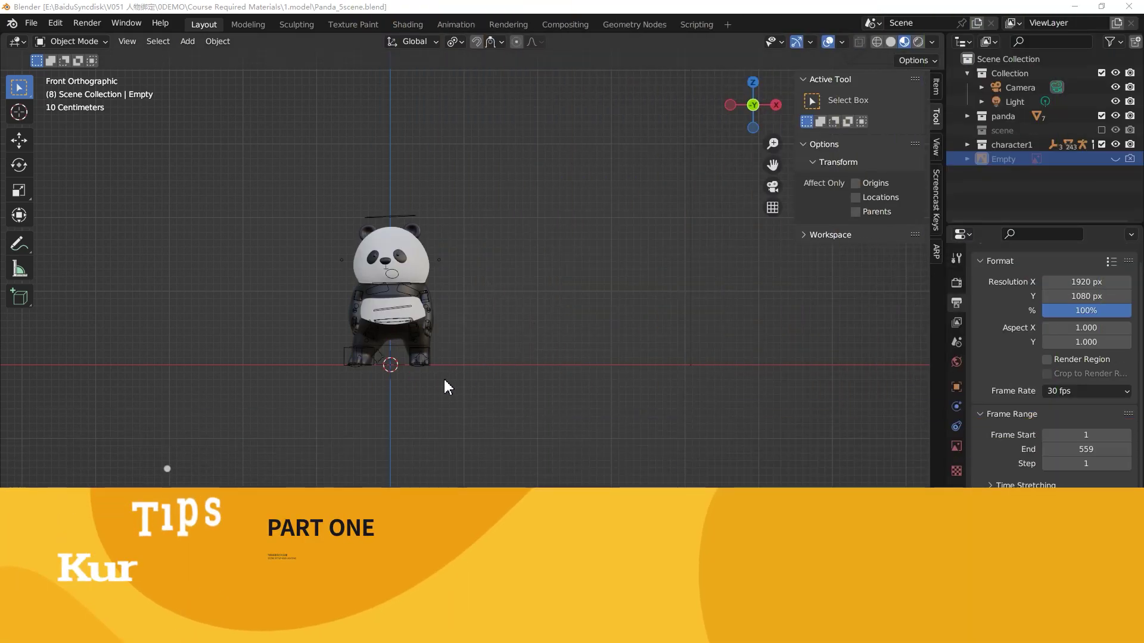
Orbit the viewport to a perspective angle on the panda scene.
{"action": "mouse_move", "coordinate": [443, 378]}
{"action": "middle_mouse_down"}
{"action": "mouse_move", "coordinate": [412, 405]}
{"action": "mouse_move", "coordinate": [439, 399]}
{"action": "middle_mouse_up"}
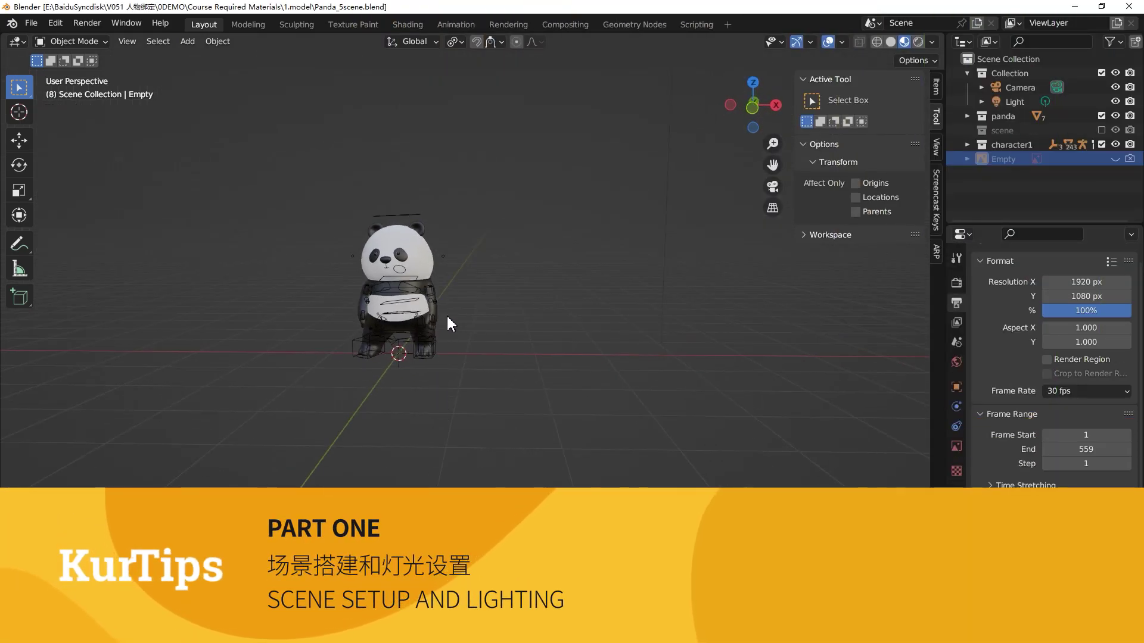
Add a new cube mesh to the panda scene.
{"action": "key", "text": "shift+a"}
{"action": "mouse_move", "coordinate": [452, 310]}
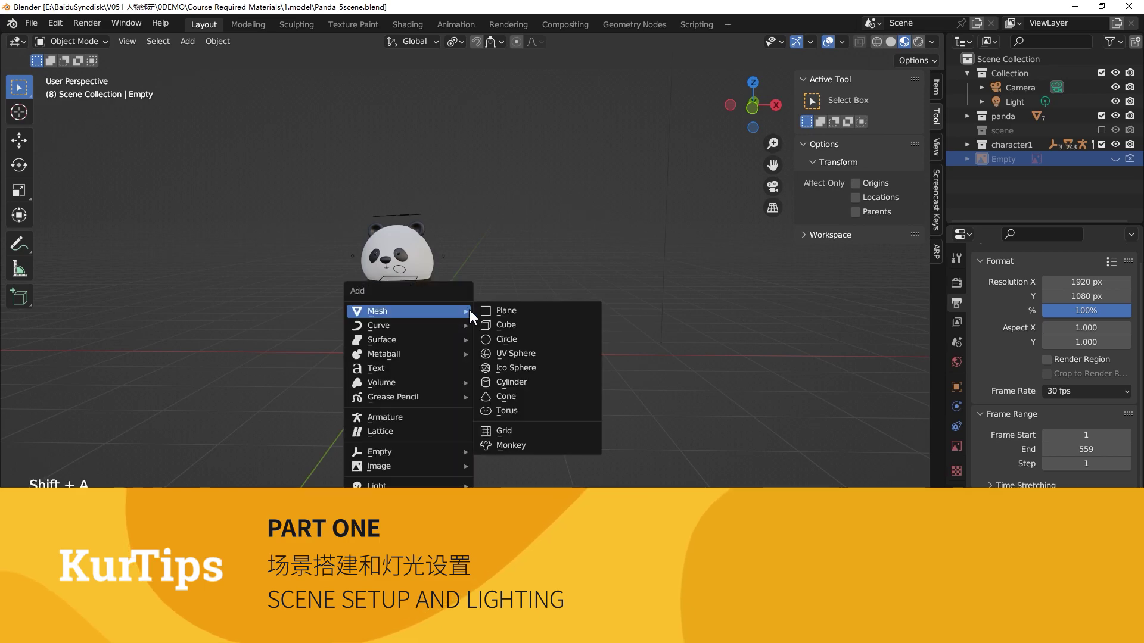
{"action": "left_click", "coordinate": [509, 326]}
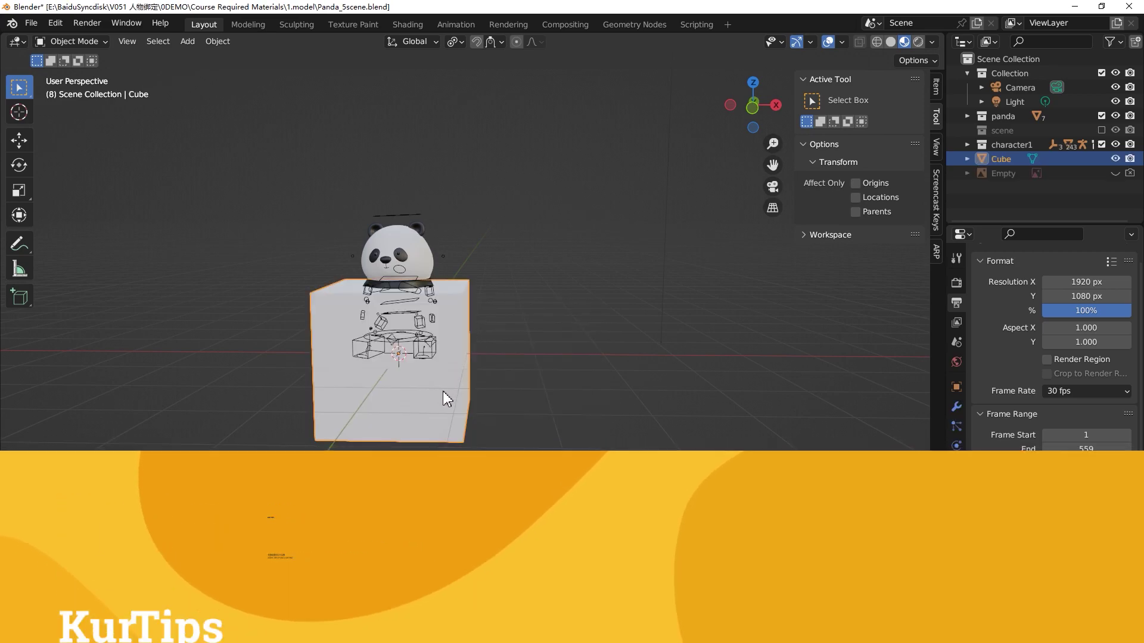
Scale the cube's mesh about 4.37 times and raise it 4.364 m to enclose the panda.
{"action": "key", "text": "Tab"}
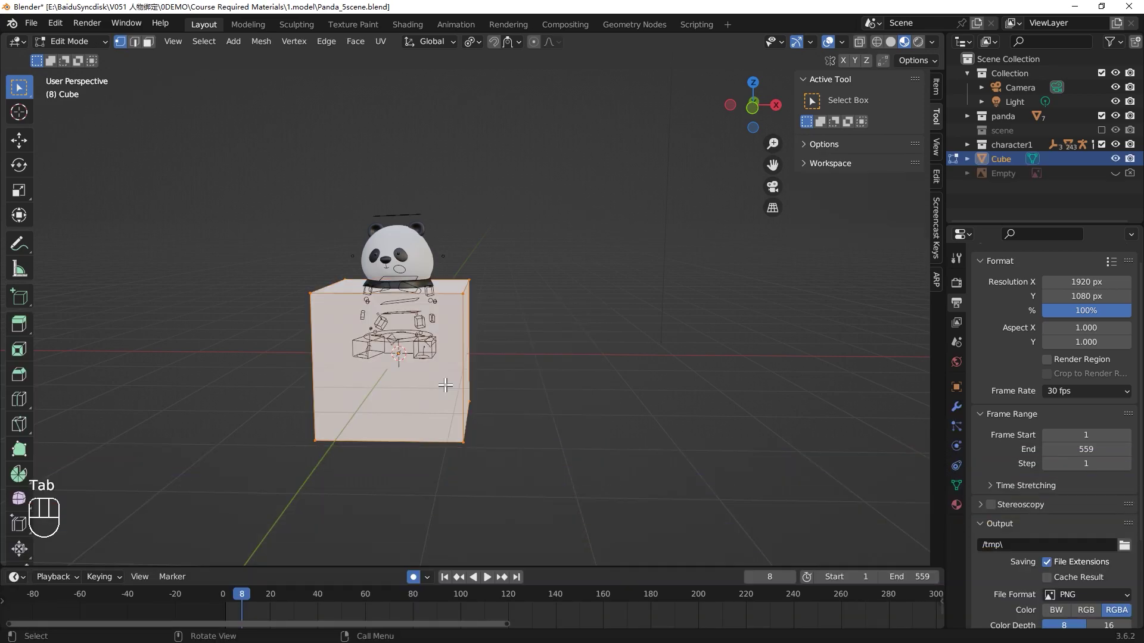
{"action": "key", "text": "s"}
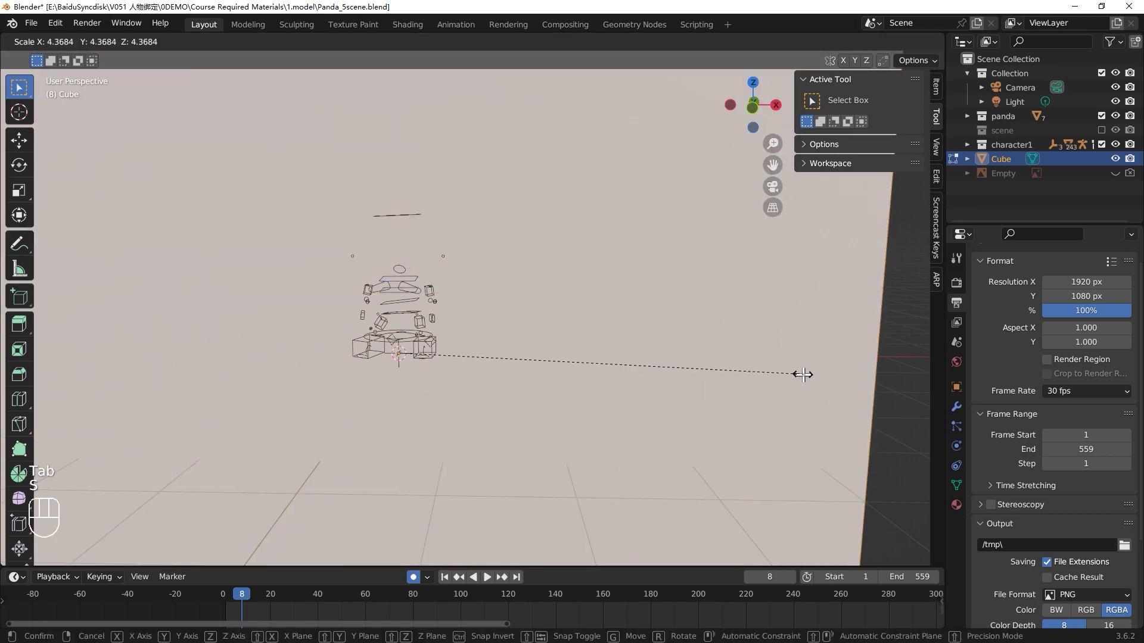
{"action": "left_click", "coordinate": [781, 376]}
{"action": "scroll", "coordinate": [777, 372], "scroll_direction": "down", "scroll_amount": 4}
{"action": "key", "text": "KP_1"}
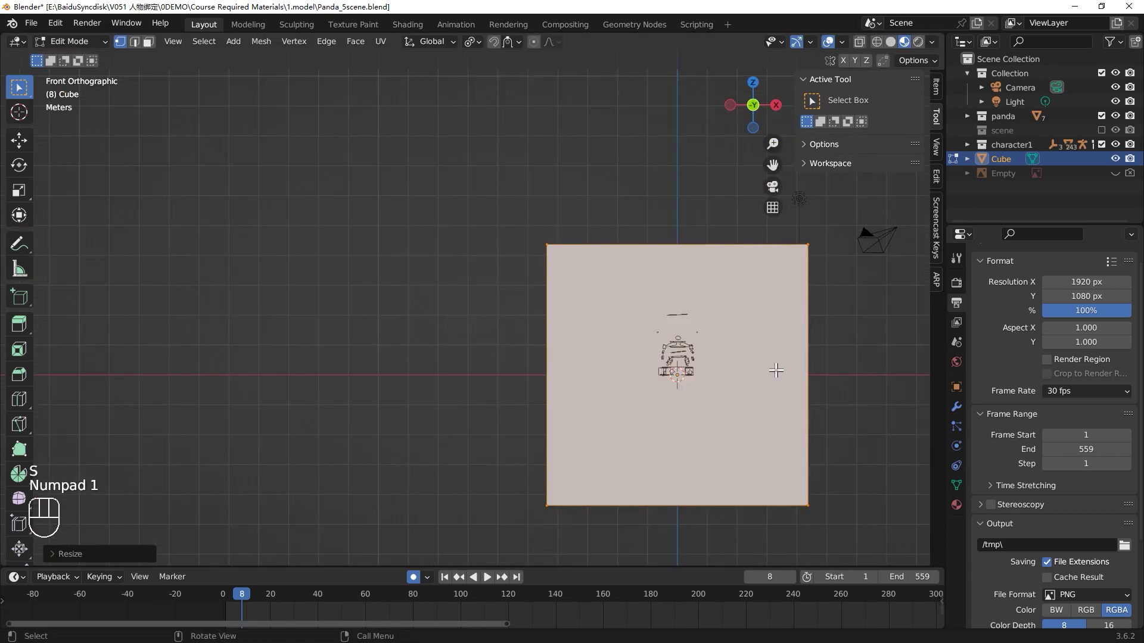
{"action": "key", "text": "g"}
{"action": "key", "text": "z"}
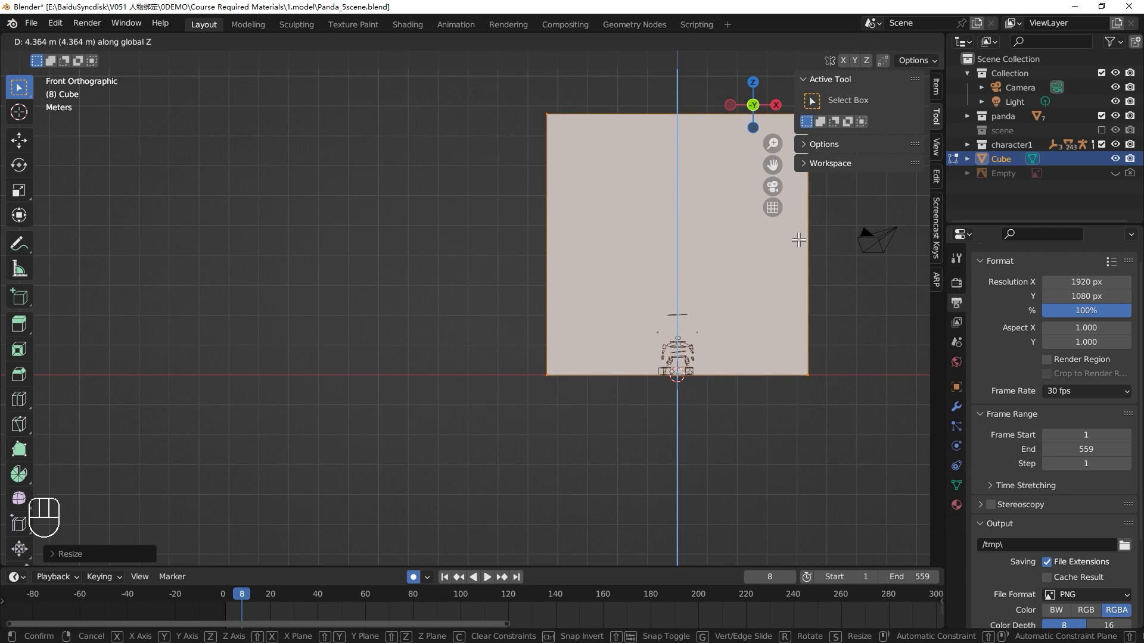
{"action": "left_click", "coordinate": [798, 241]}
{"action": "middle_click_drag", "start_coordinate": [812, 266], "coordinate": [488, 381], "text": "shift"}
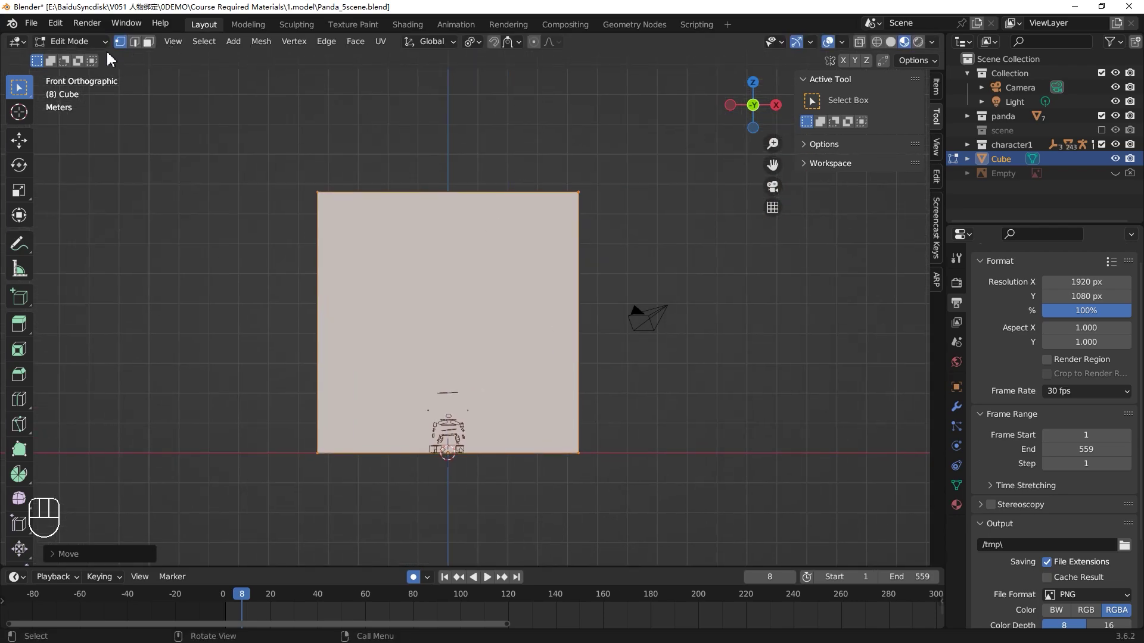
Delete the cube's front faces to open up the box.
{"action": "key", "text": "3"}
{"action": "left_click", "coordinate": [471, 275]}
{"action": "middle_click_drag", "start_coordinate": [474, 281], "coordinate": [457, 286]}
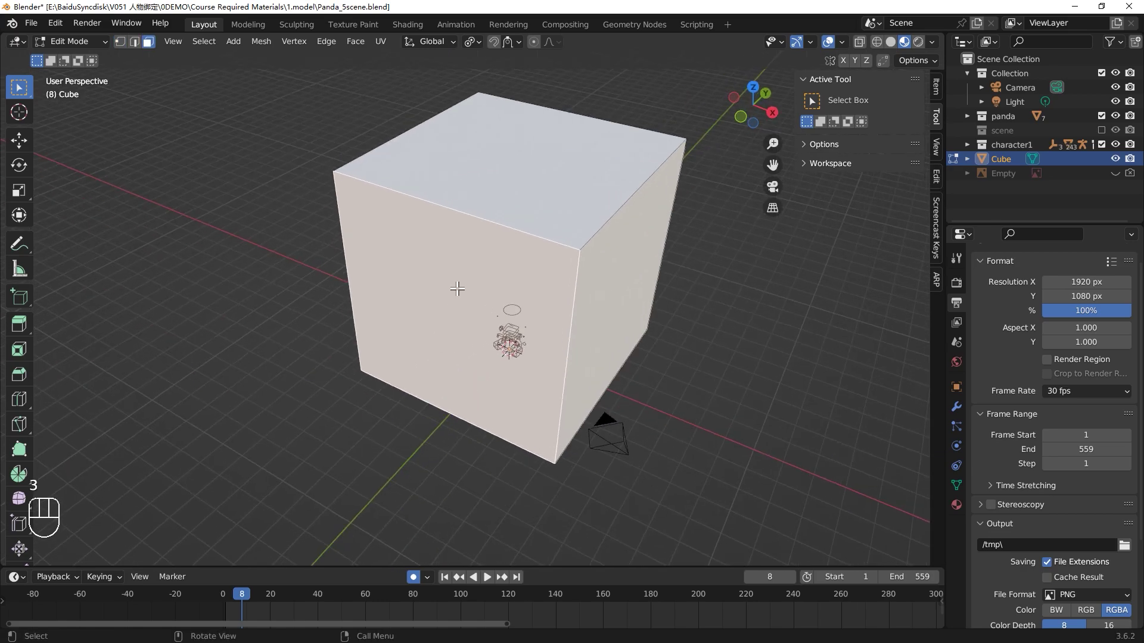
{"action": "key", "text": "x"}
{"action": "left_click", "coordinate": [607, 301]}
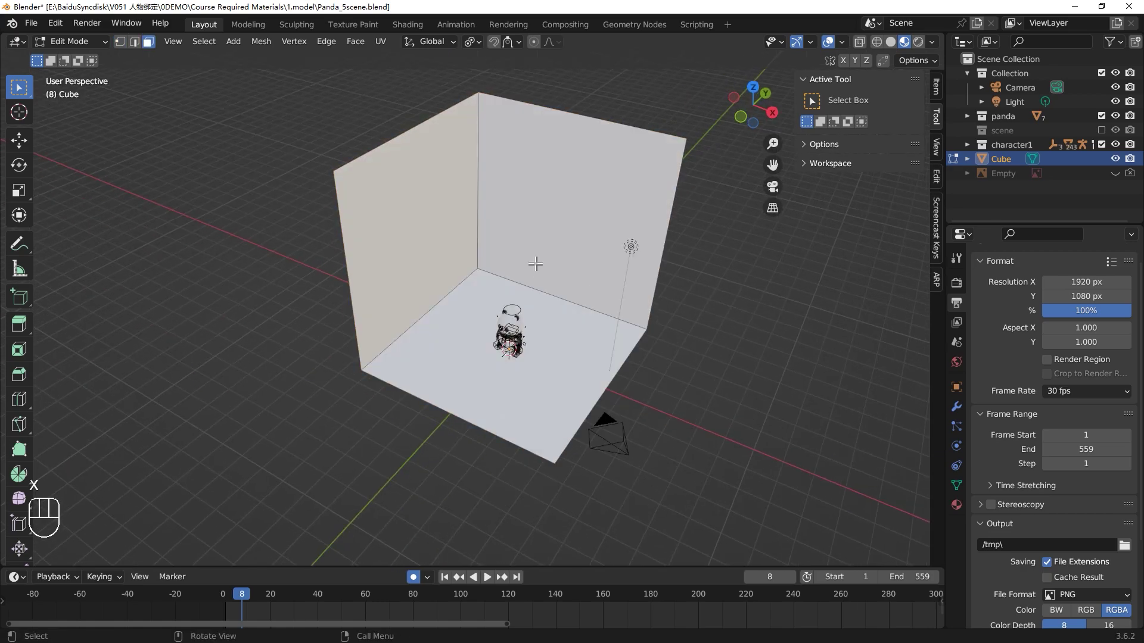
Bevel the wall-to-floor corner edges into smooth rounded curves.
{"action": "key", "text": "2"}
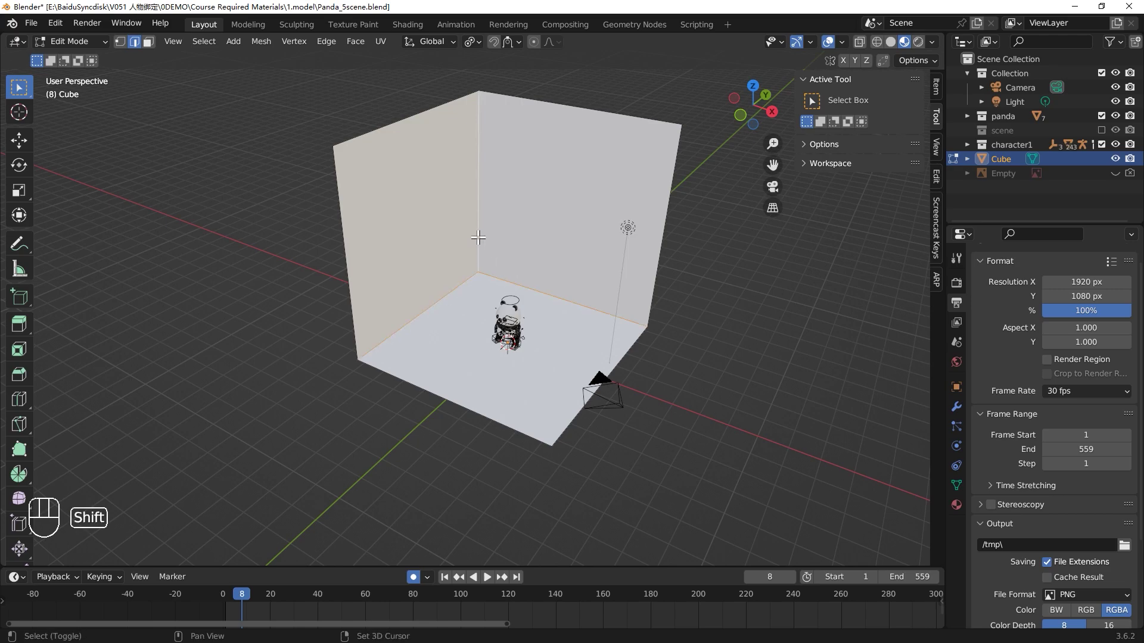
{"action": "middle_click_drag", "start_coordinate": [478, 238], "coordinate": [523, 266]}
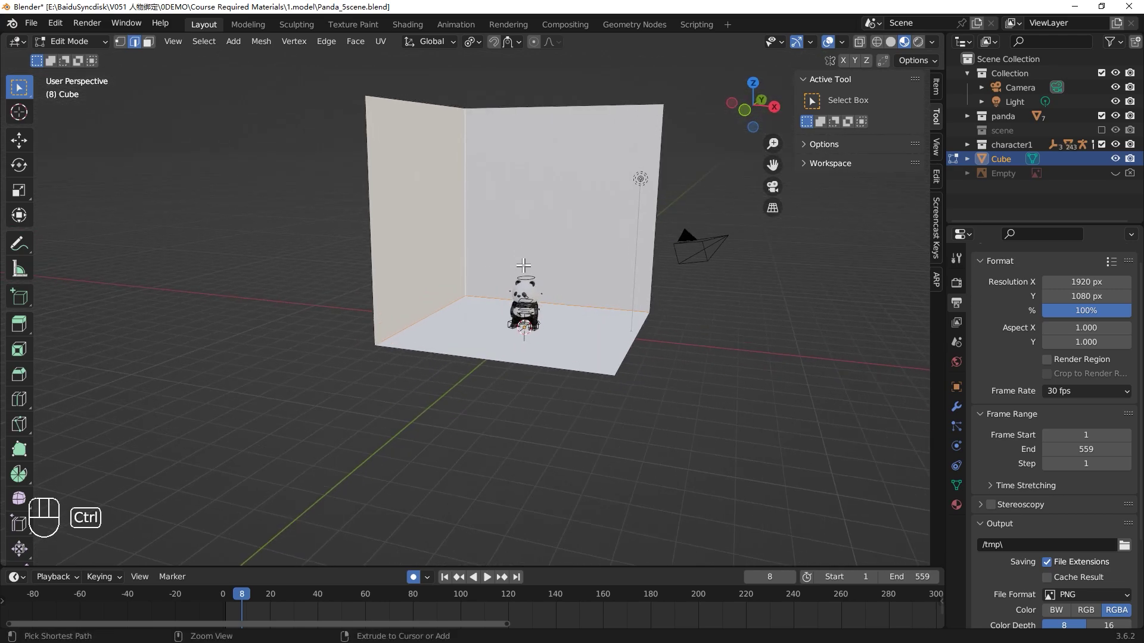
{"action": "key", "text": "ctrl+b"}
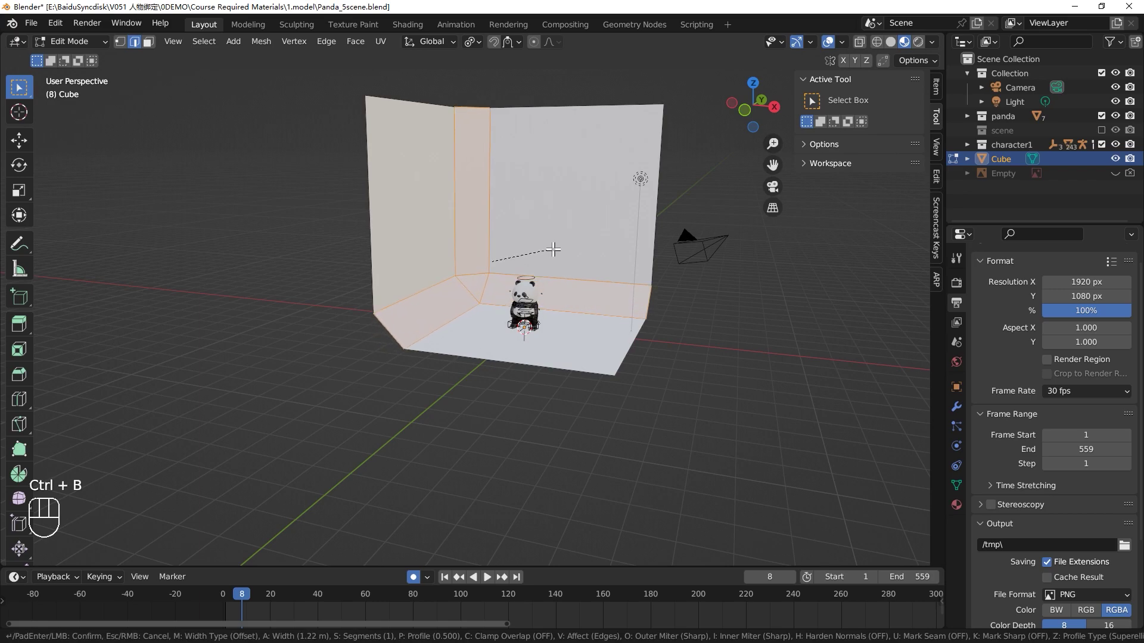
{"action": "key", "text": "Return"}
{"action": "left_click", "coordinate": [562, 250]}
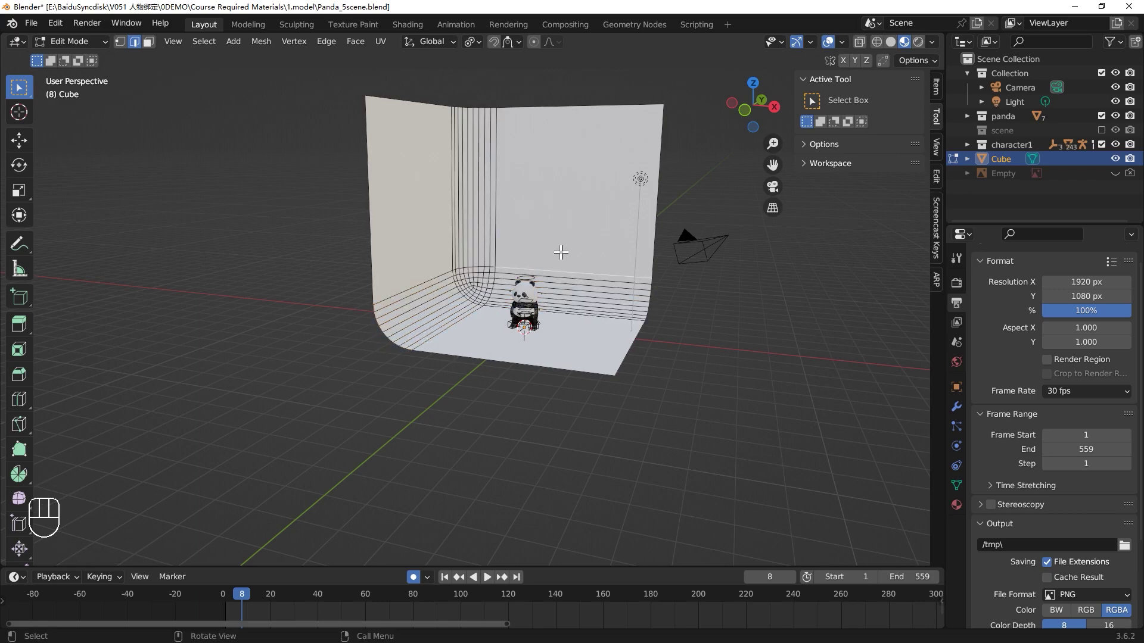
Return to Object Mode and view the backdrop through the scene camera.
{"action": "scroll", "coordinate": [565, 280], "scroll_direction": "up", "scroll_amount": 3}
{"action": "scroll", "coordinate": [566, 294], "scroll_direction": "up", "scroll_amount": 2}
{"action": "key", "text": "Tab"}
{"action": "left_click", "coordinate": [588, 361]}
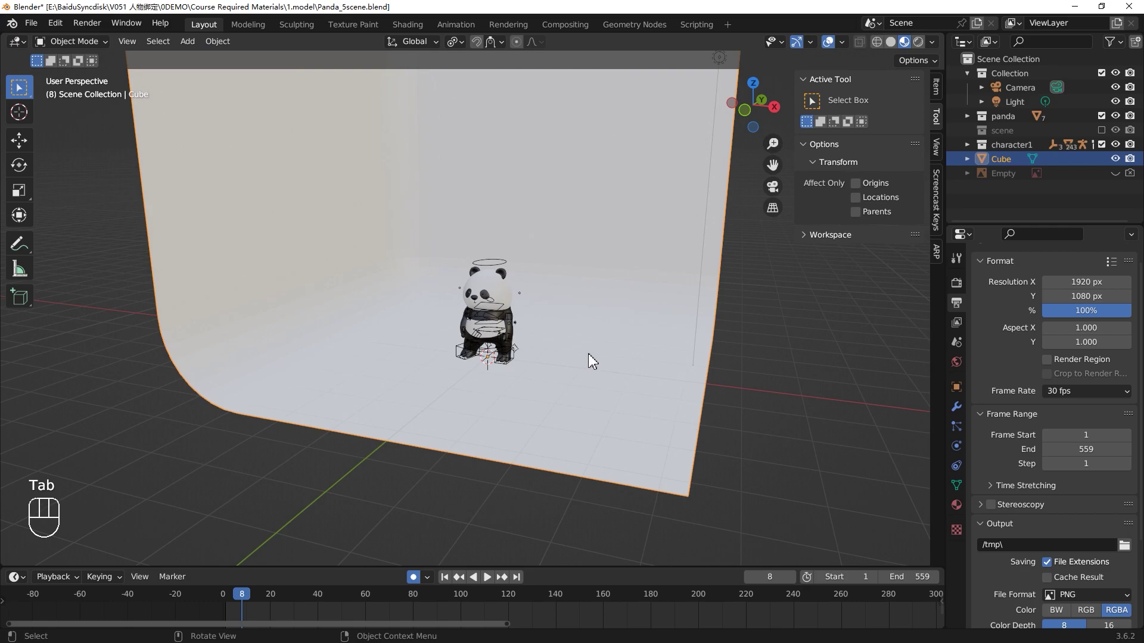
{"action": "key", "text": "KP_1"}
{"action": "middle_click_drag", "start_coordinate": [588, 352], "coordinate": [537, 367]}
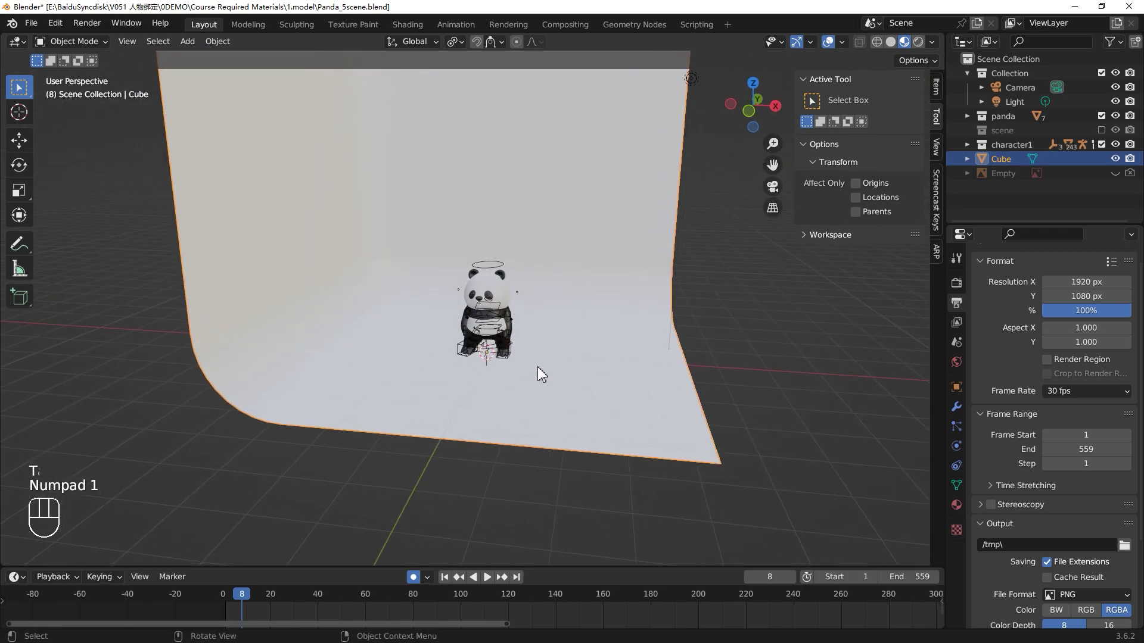
{"action": "scroll", "coordinate": [538, 367], "scroll_direction": "down", "scroll_amount": 4}
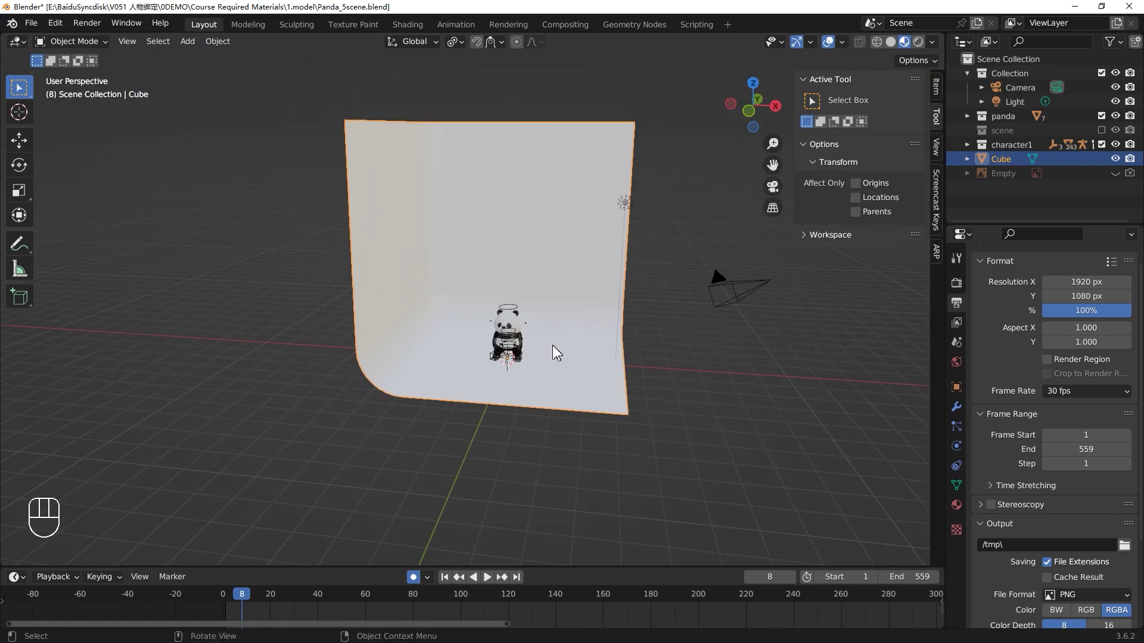
{"action": "key", "text": "KP_0"}
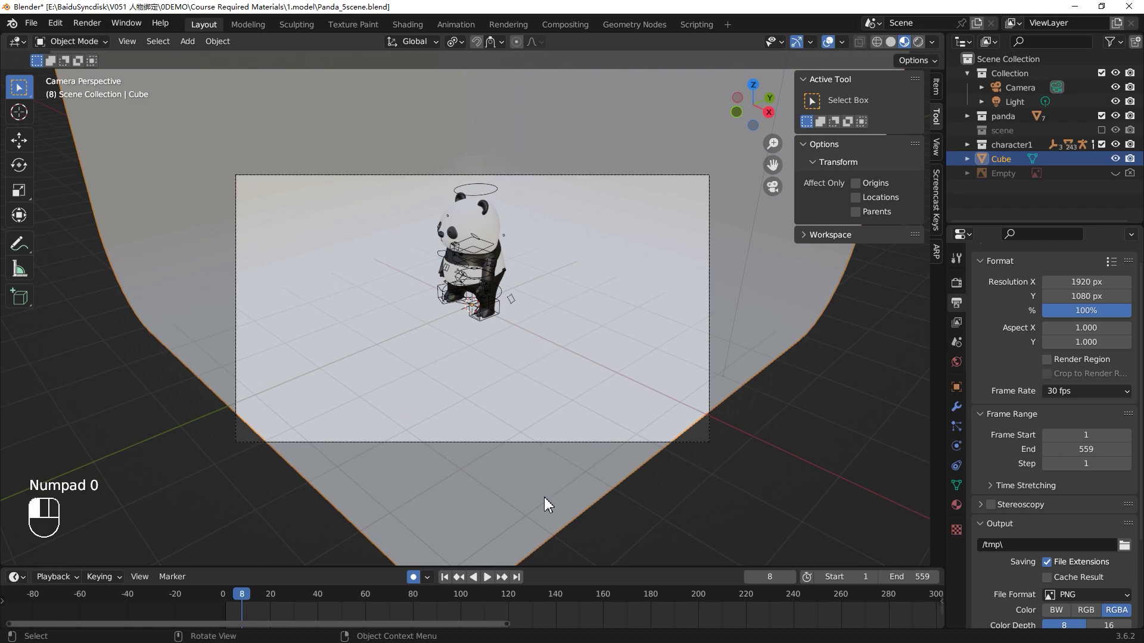
Show the material settings and rename the Cube object to 'background'.
{"action": "left_click", "coordinate": [956, 505]}
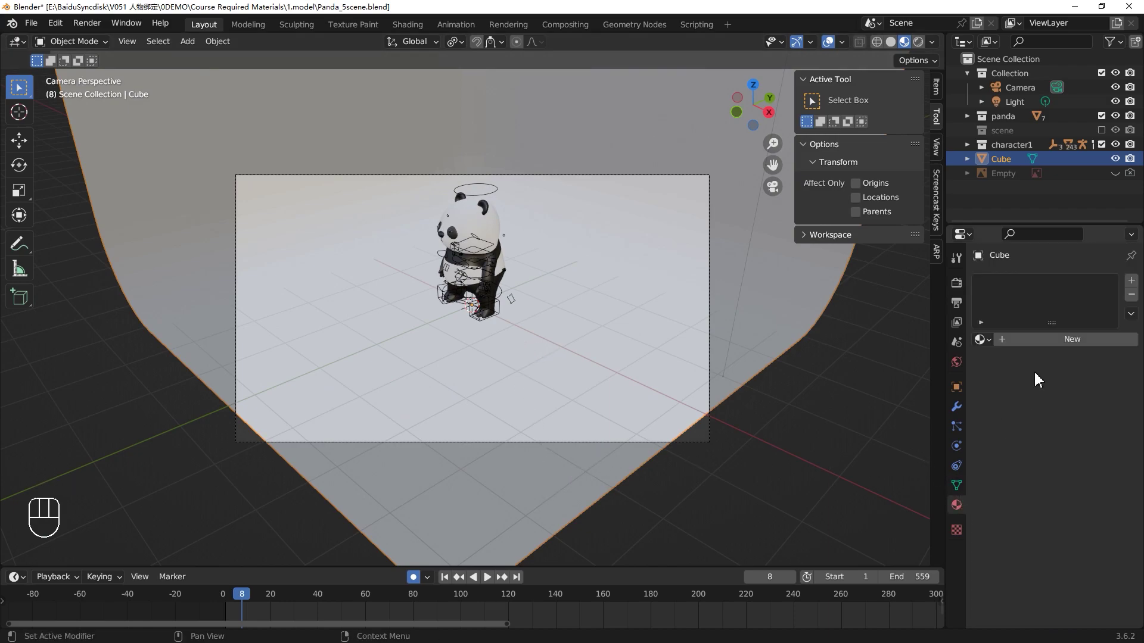
{"action": "double_click", "coordinate": [1010, 159]}
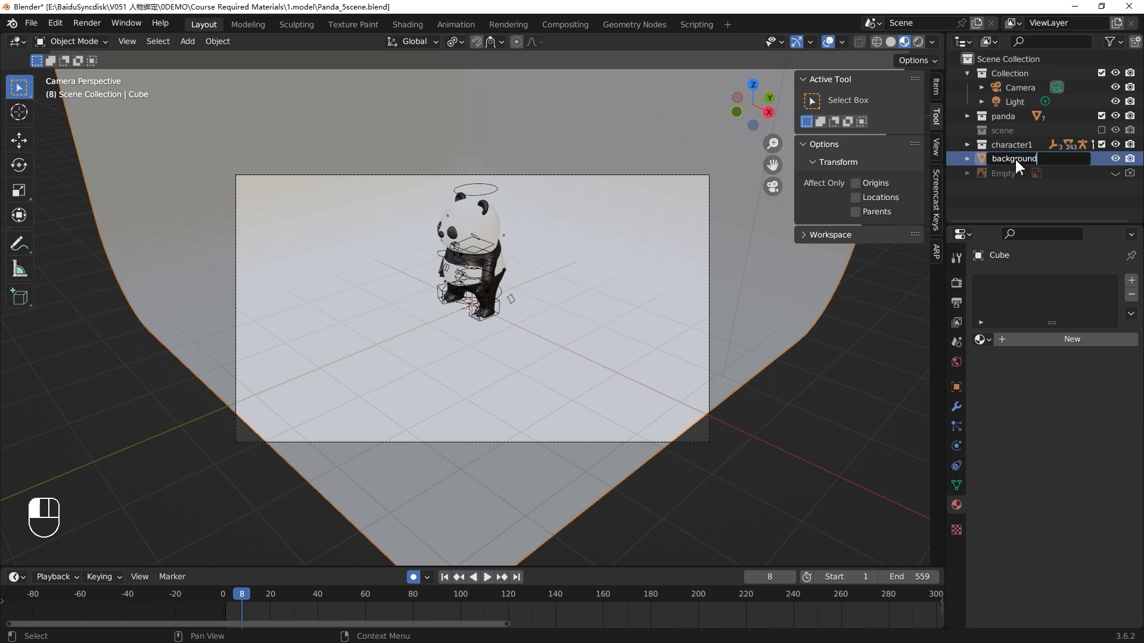
{"action": "key", "text": "Return"}
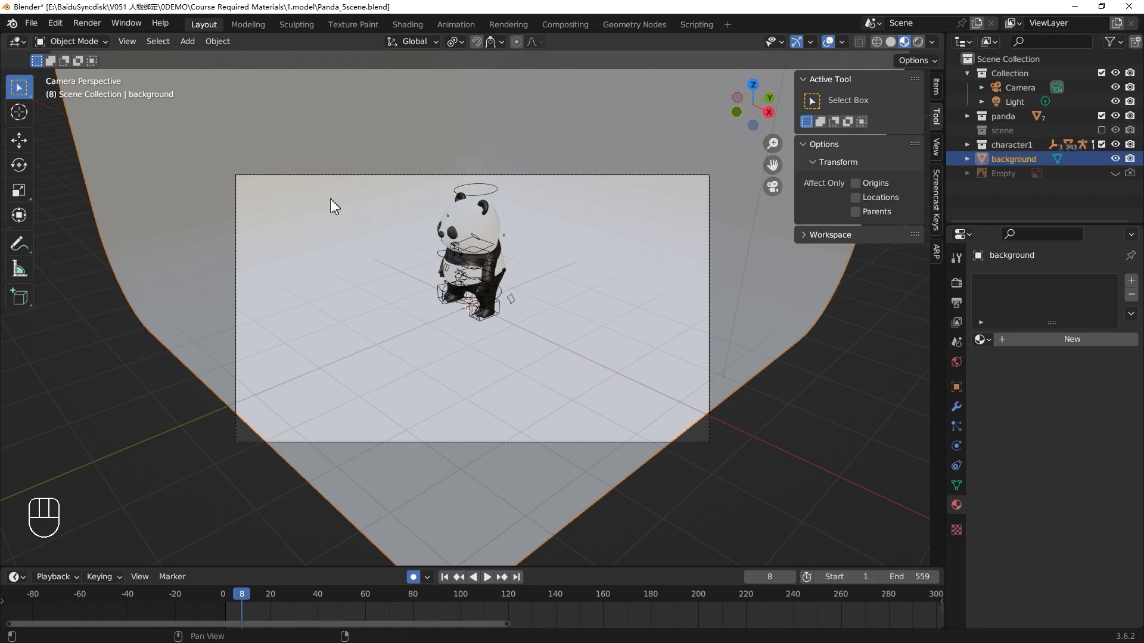
Create a material named 'background' with a light green base colour.
{"action": "left_click", "coordinate": [1089, 336]}
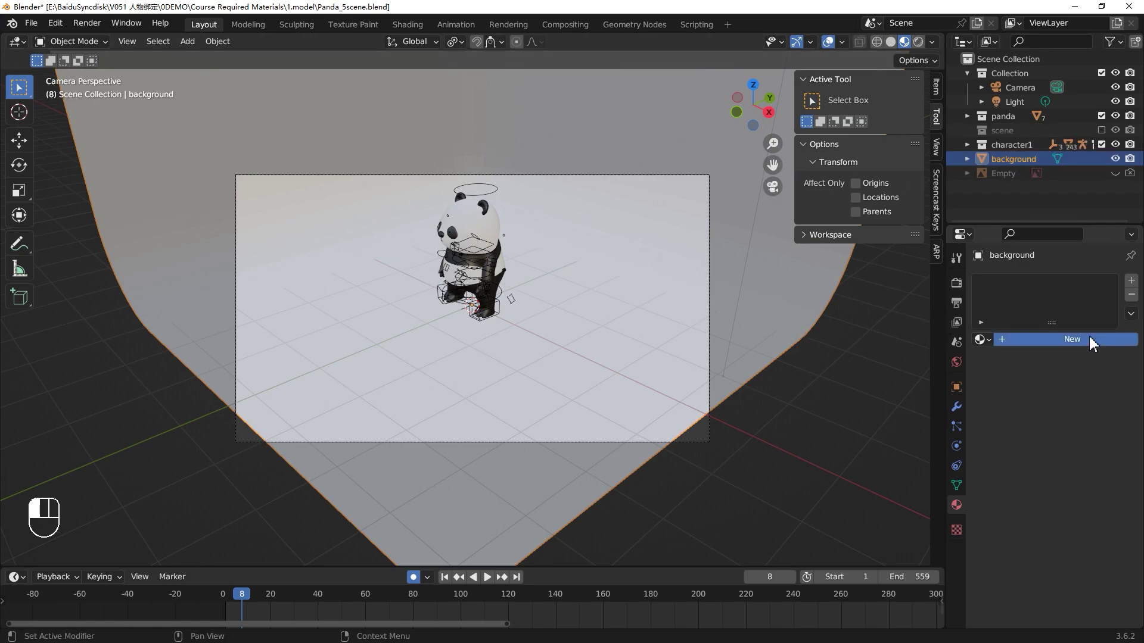
{"action": "left_click", "coordinate": [1038, 337]}
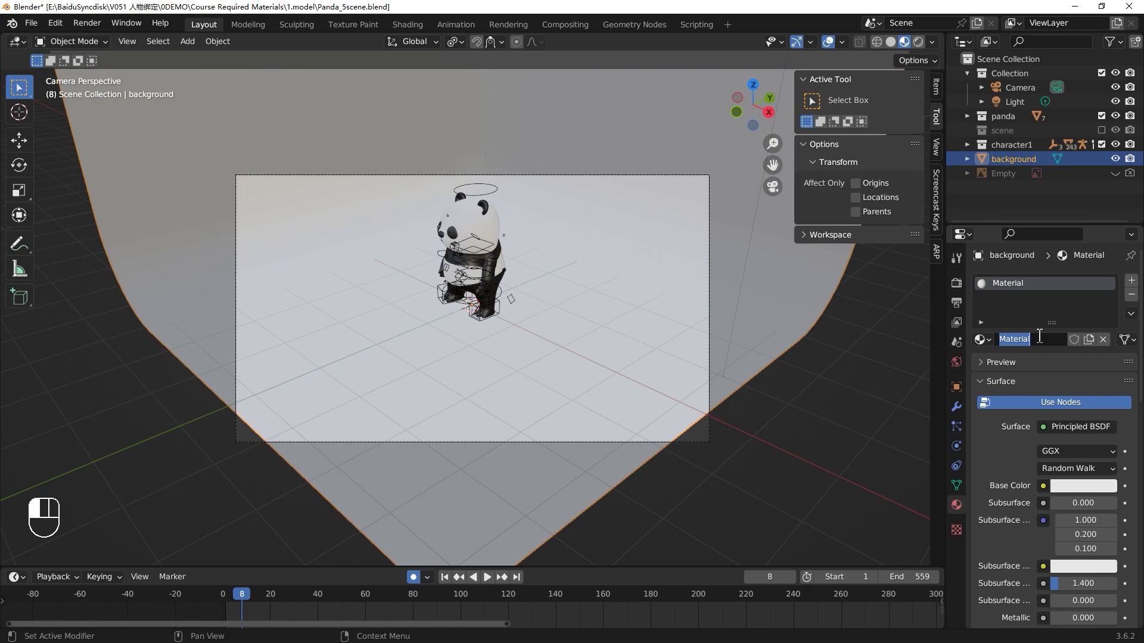
{"action": "type", "text": "background"}
{"action": "key", "text": "Return"}
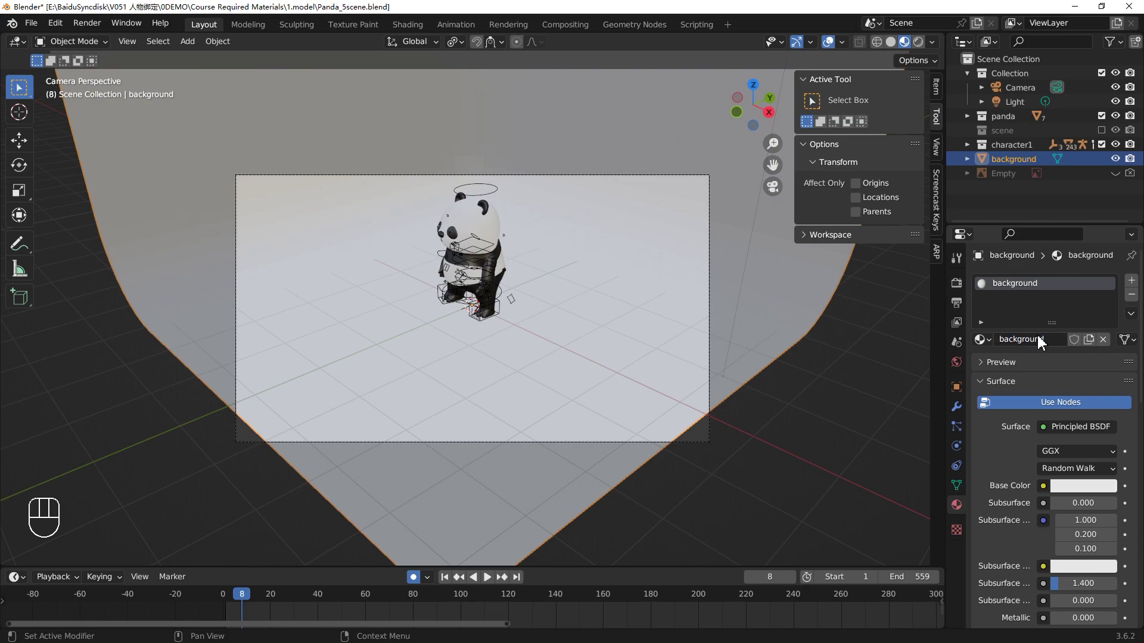
{"action": "left_click", "coordinate": [1072, 486]}
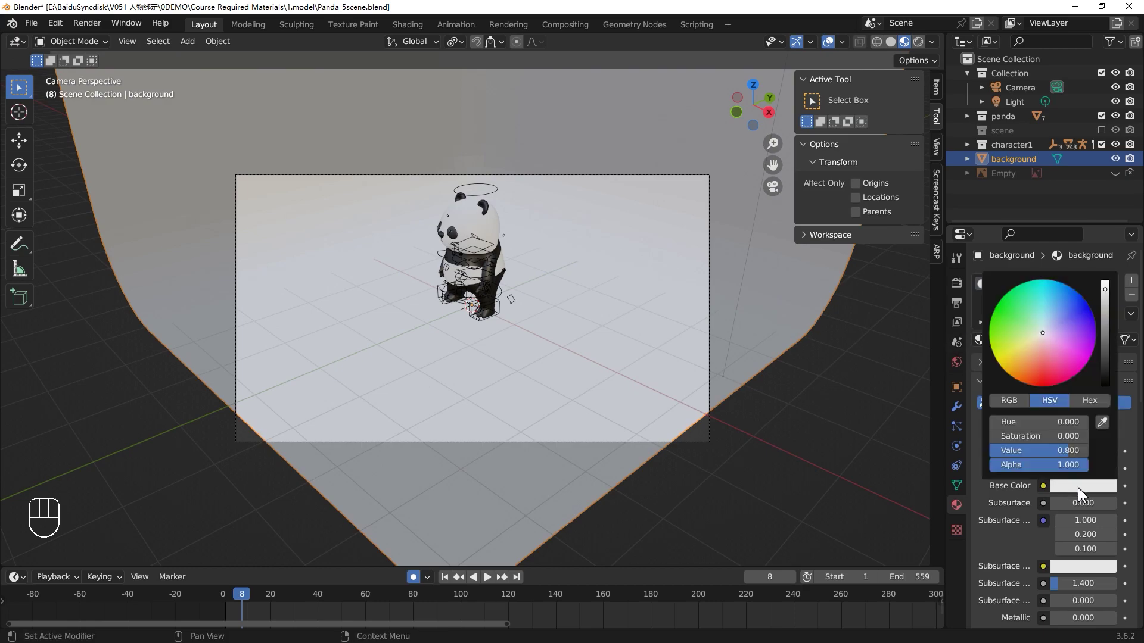
{"action": "left_click_drag", "start_coordinate": [1047, 332], "coordinate": [1022, 335]}
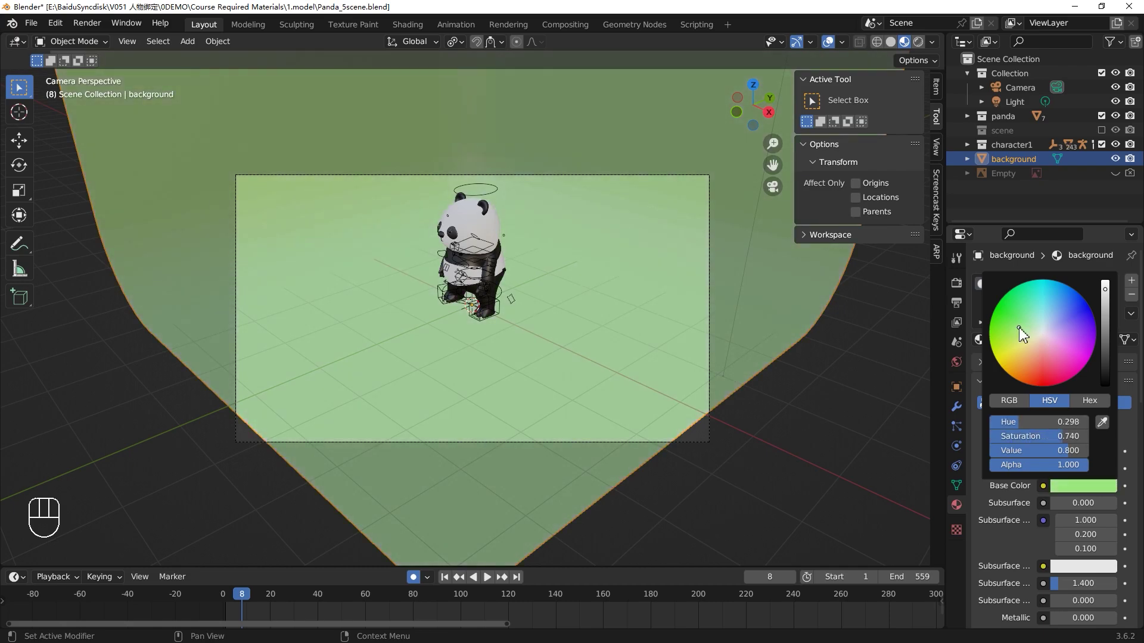
Smooth-shade the backdrop in rendered view and deepen its colour to teal (hue 0.395, saturation 0.873).
{"action": "left_click", "coordinate": [919, 42]}
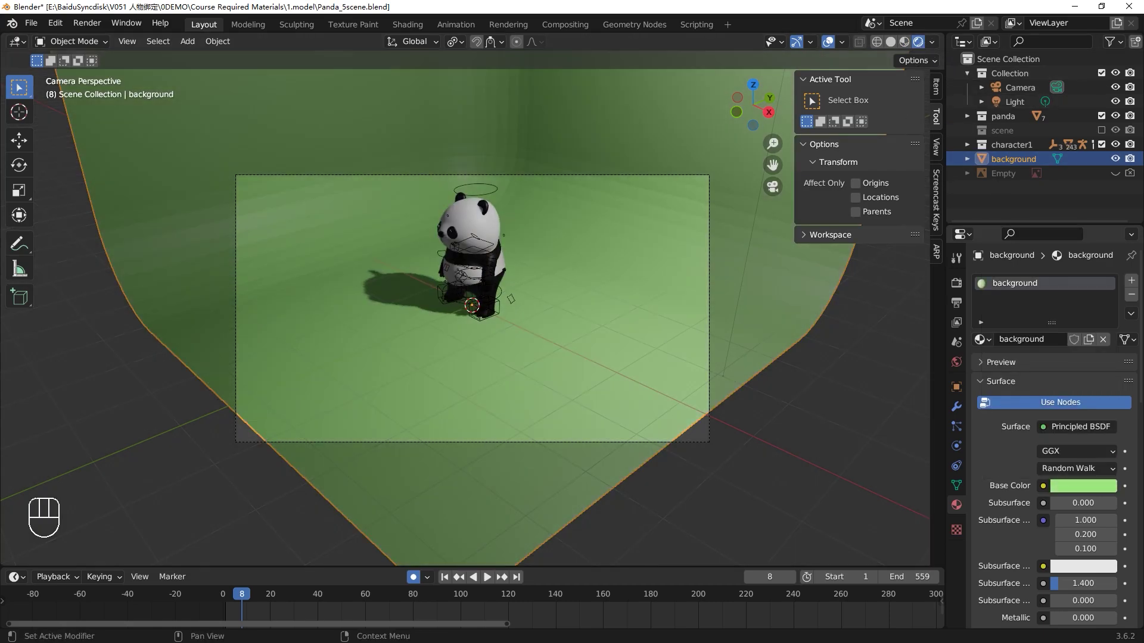
{"action": "right_click", "coordinate": [608, 224]}
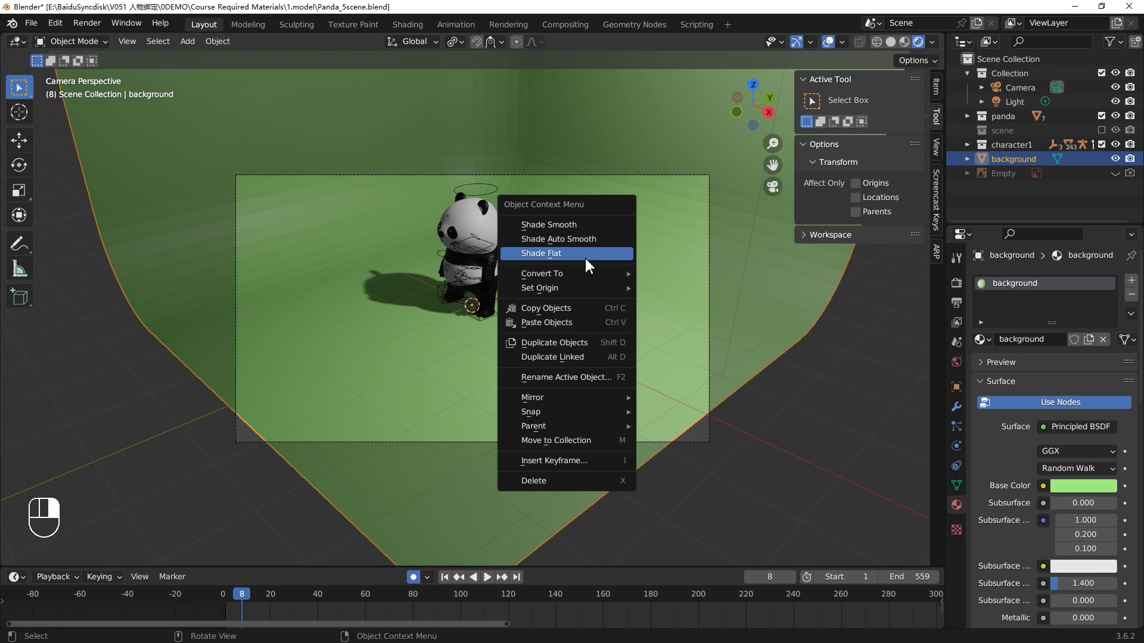
{"action": "left_click", "coordinate": [582, 228]}
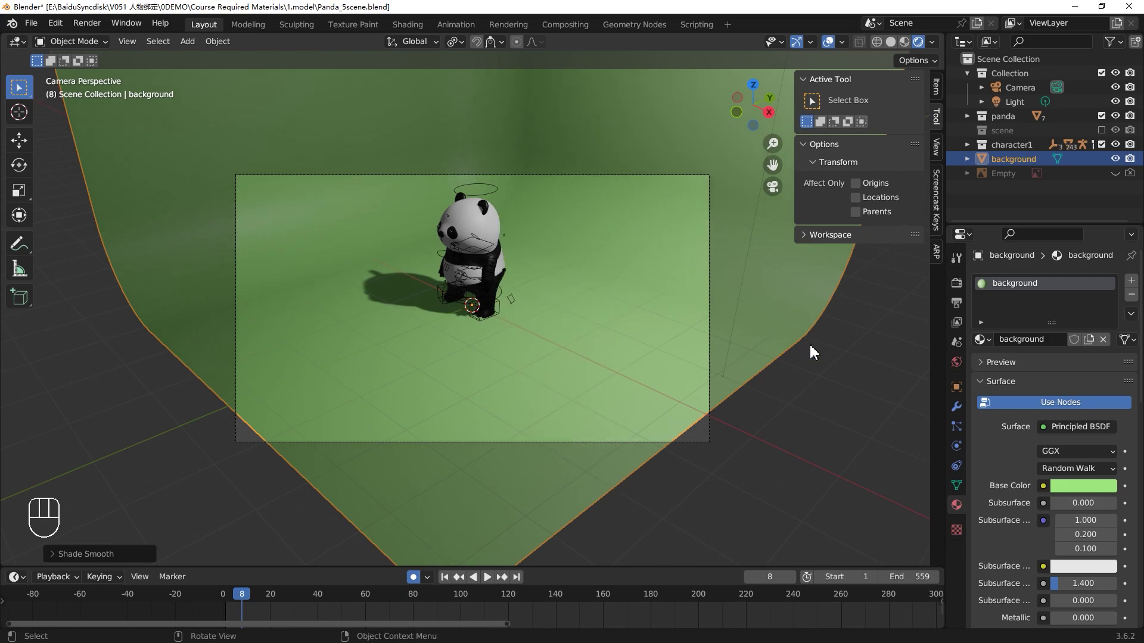
{"action": "left_click", "coordinate": [1083, 485]}
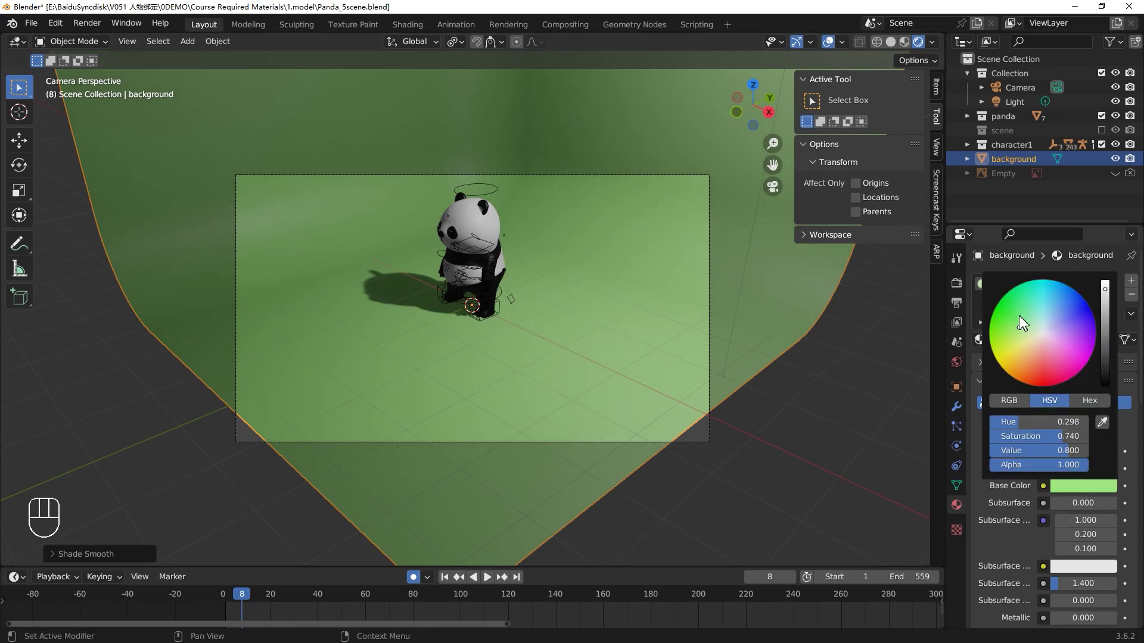
{"action": "left_click_drag", "start_coordinate": [1019, 316], "coordinate": [1027, 306]}
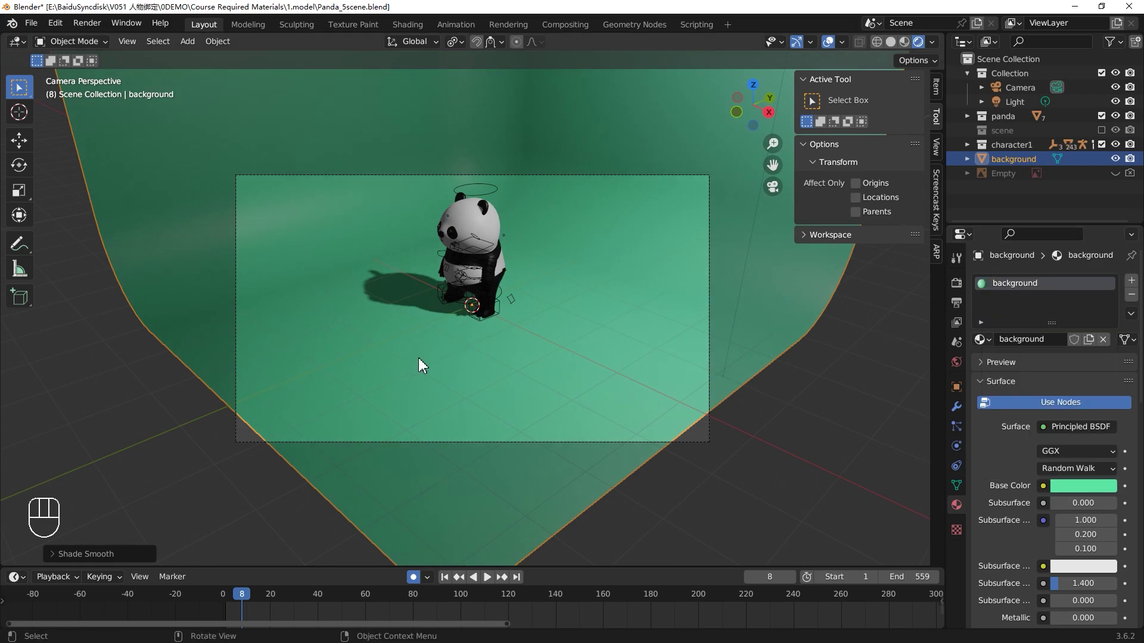
Lock the camera to the view and swing it around to face the panda head-on.
{"action": "left_click", "coordinate": [936, 147]}
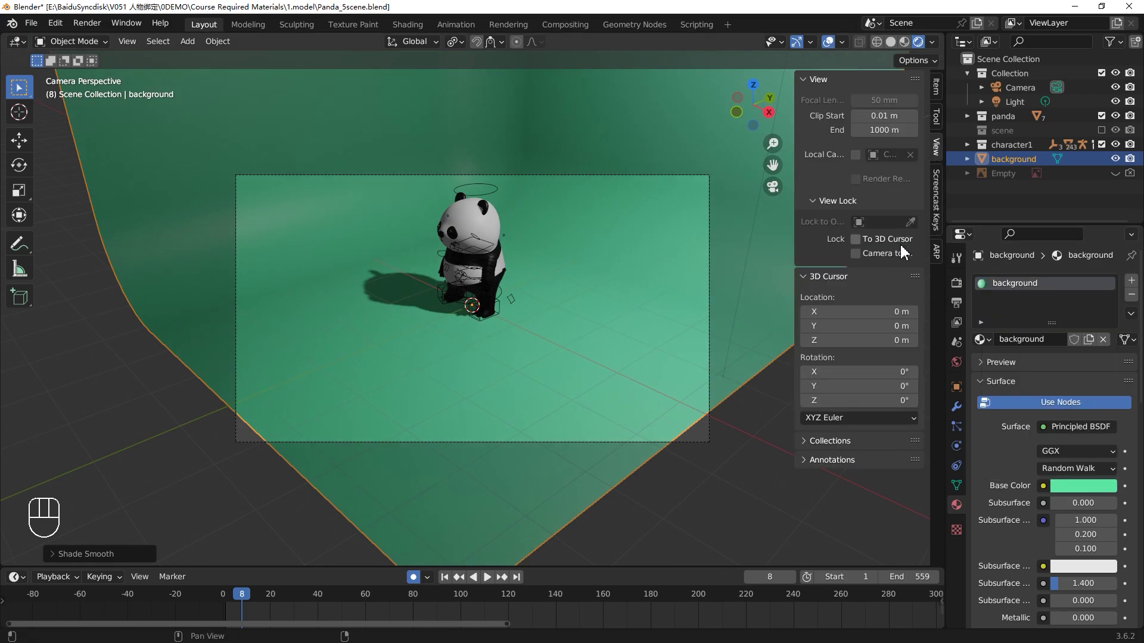
{"action": "middle_click_drag", "start_coordinate": [408, 358], "coordinate": [584, 364]}
Scale the backdrop up and frame its mesh from the top view in Edit Mode.
{"action": "key", "text": "s"}
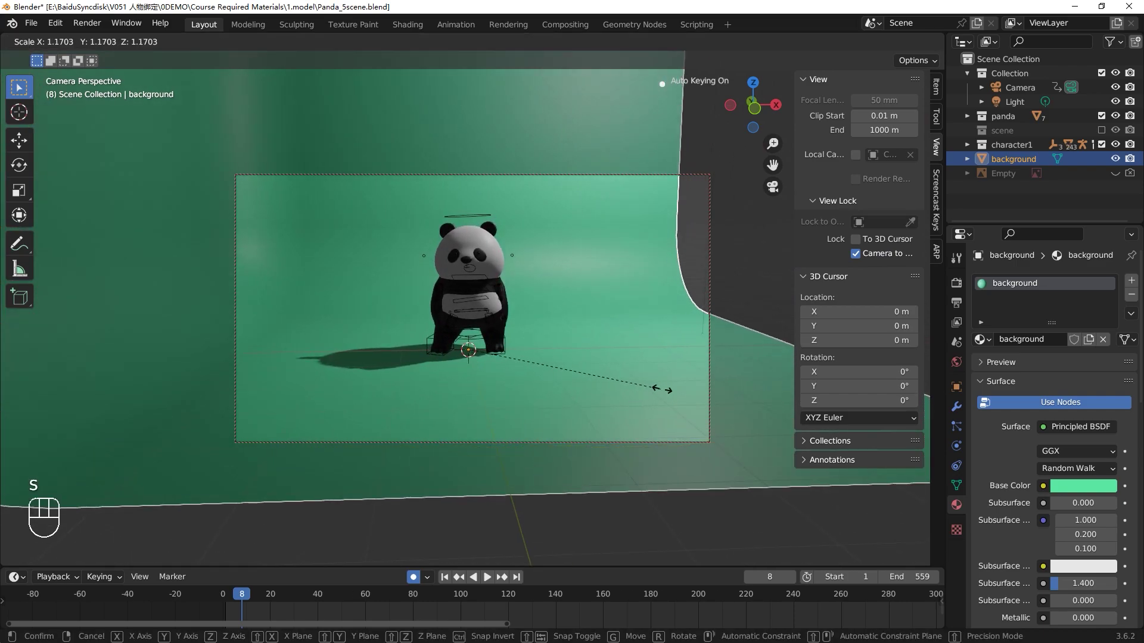
{"action": "left_click", "coordinate": [769, 407]}
{"action": "key", "text": "KP_7"}
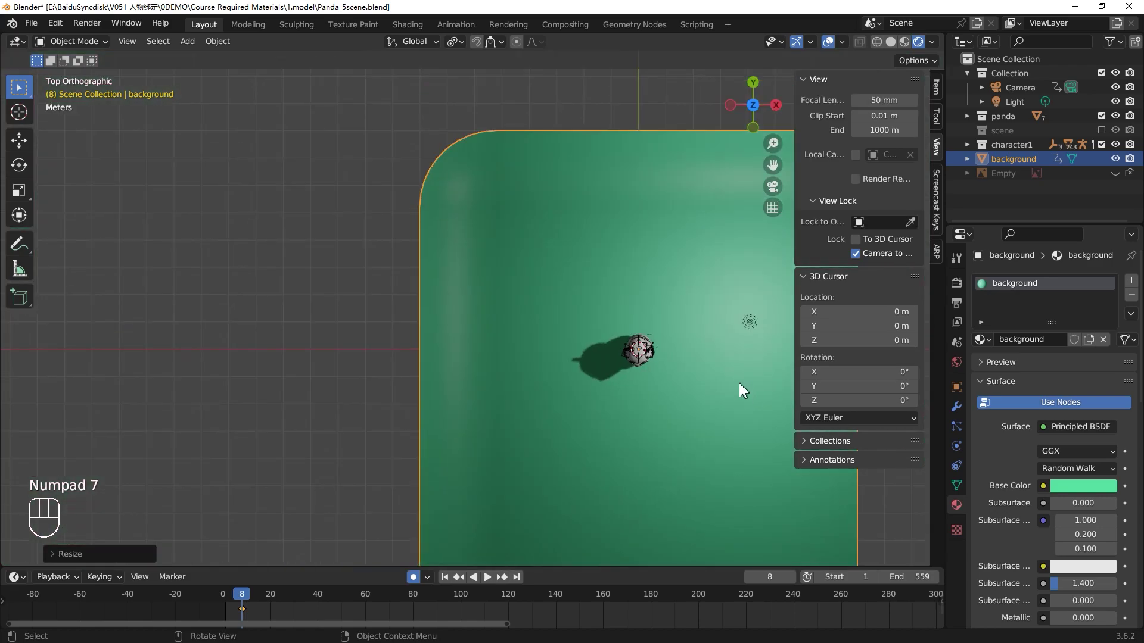
{"action": "scroll", "coordinate": [739, 387], "scroll_direction": "down", "scroll_amount": 2}
{"action": "middle_click_drag", "start_coordinate": [734, 374], "coordinate": [501, 317], "text": "shift"}
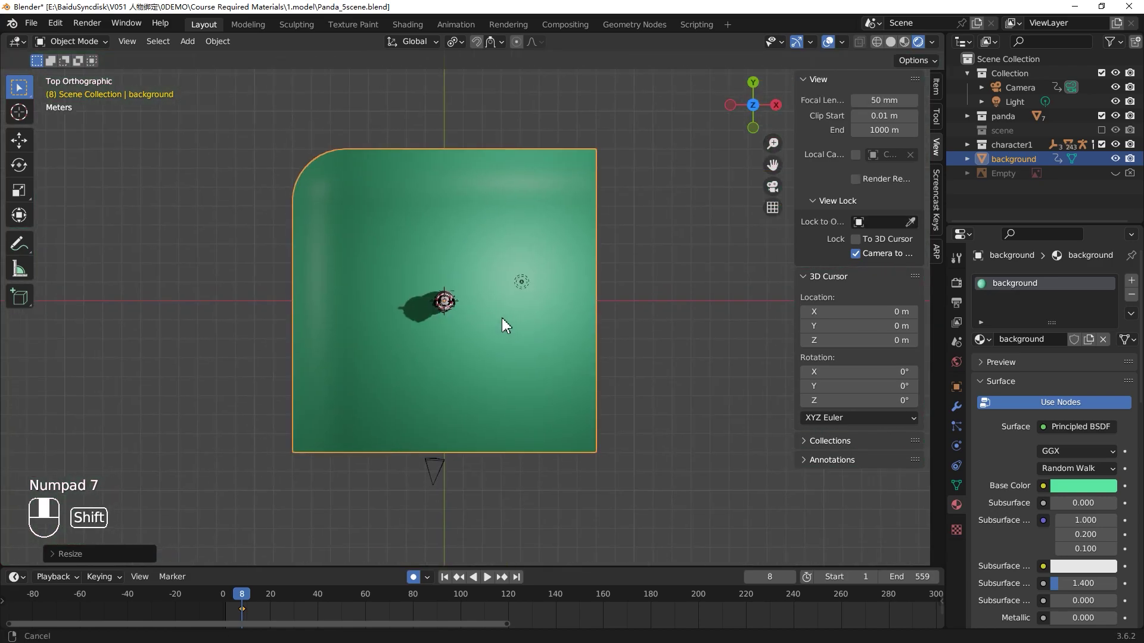
{"action": "key", "text": "Tab"}
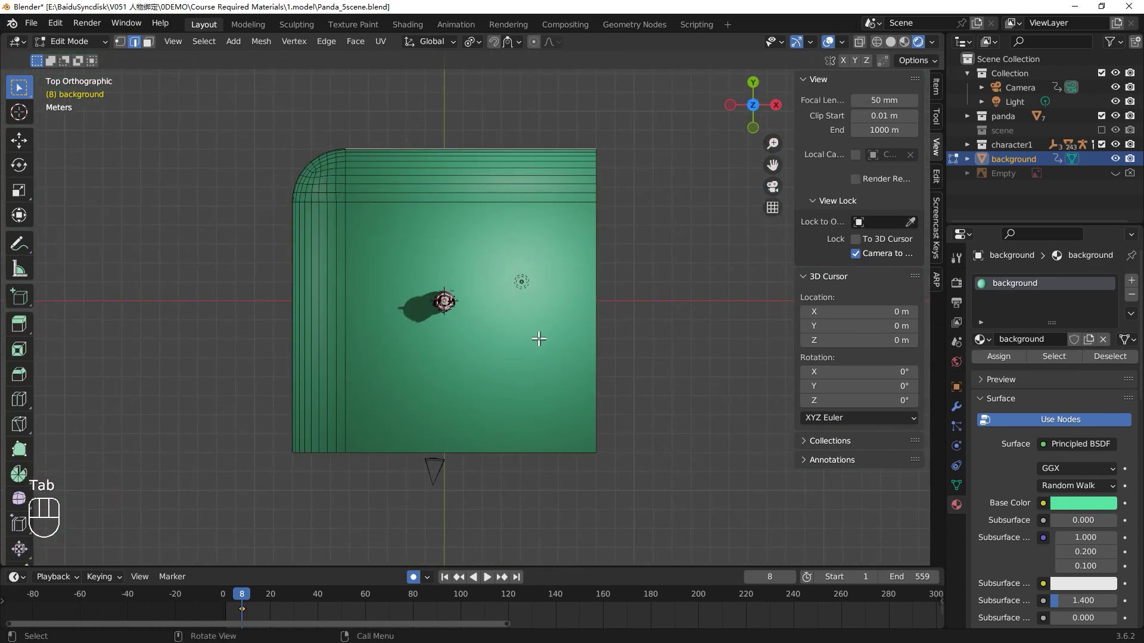
{"action": "key", "text": "ctrl+z"}
{"action": "key", "text": "ctrl+z"}
{"action": "key", "text": "KP_7"}
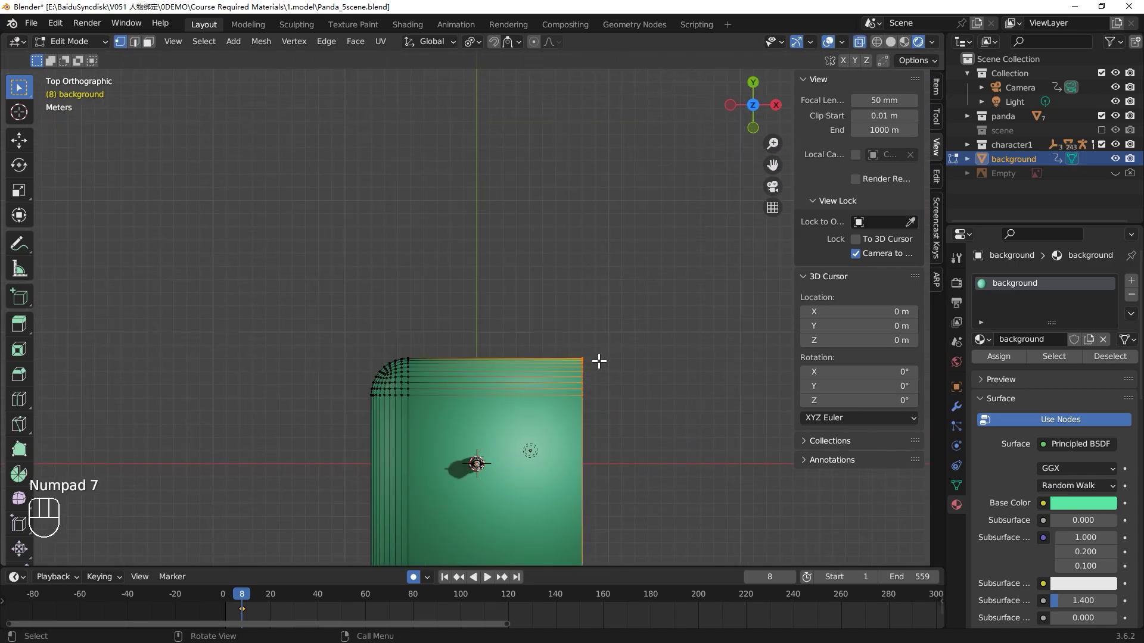
{"action": "middle_click_drag", "start_coordinate": [597, 360], "coordinate": [590, 179], "text": "shift"}
Pull the backdrop's right-edge vertices outward along the X axis.
{"action": "left_click_drag", "start_coordinate": [555, 131], "coordinate": [619, 420]}
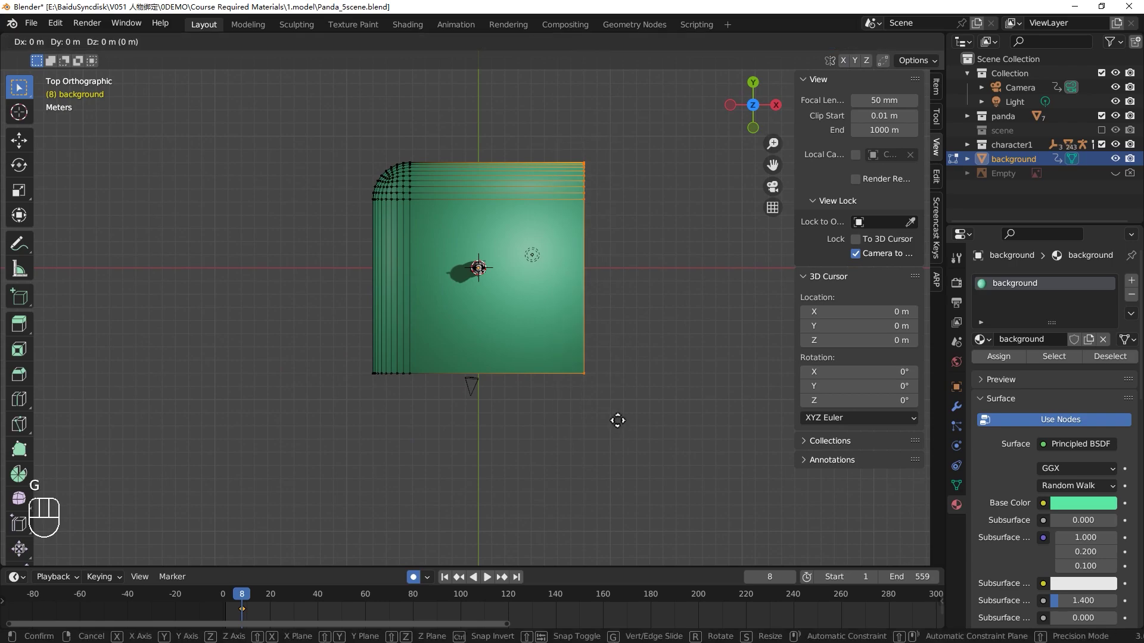
{"action": "key", "text": "g"}
{"action": "key", "text": "x"}
{"action": "left_click", "coordinate": [791, 433]}
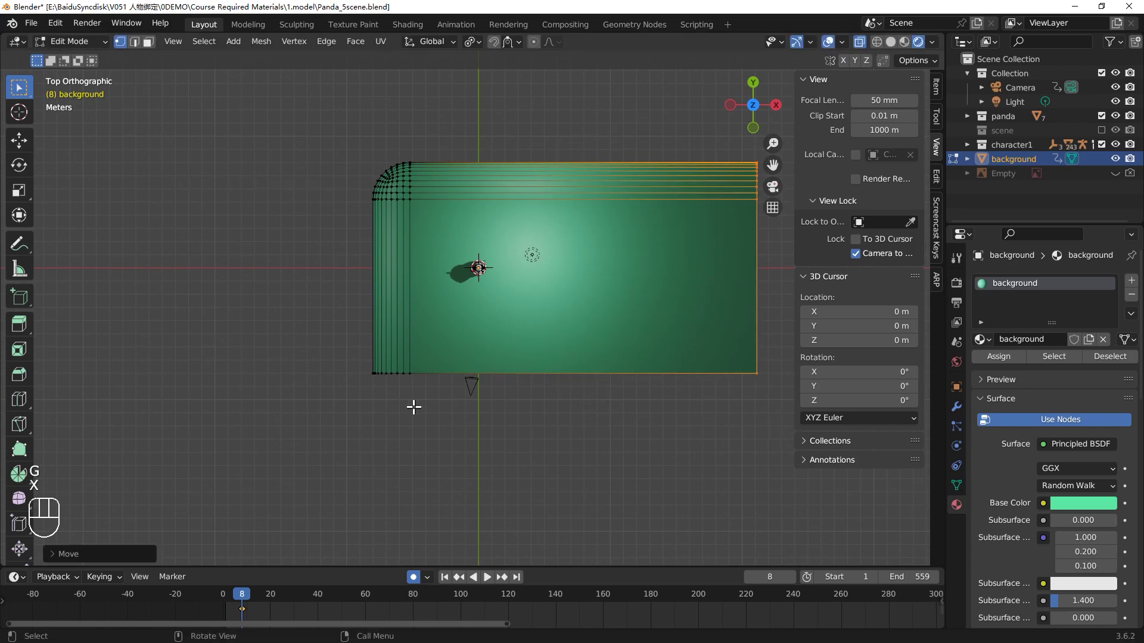
Pull the left-edge vertices about 5.019 m out along X and return to Object Mode.
{"action": "left_click_drag", "start_coordinate": [414, 407], "coordinate": [289, 120]}
{"action": "key", "text": "g"}
{"action": "key", "text": "x"}
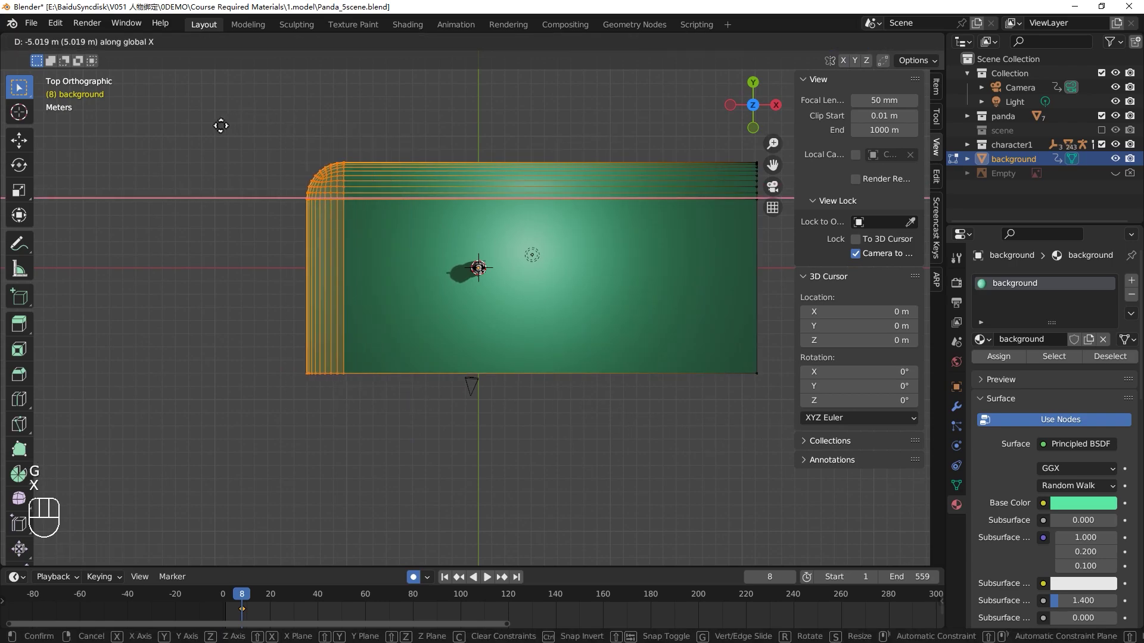
{"action": "left_click", "coordinate": [220, 125]}
{"action": "key", "text": "Tab"}
{"action": "key", "text": "KP_1"}
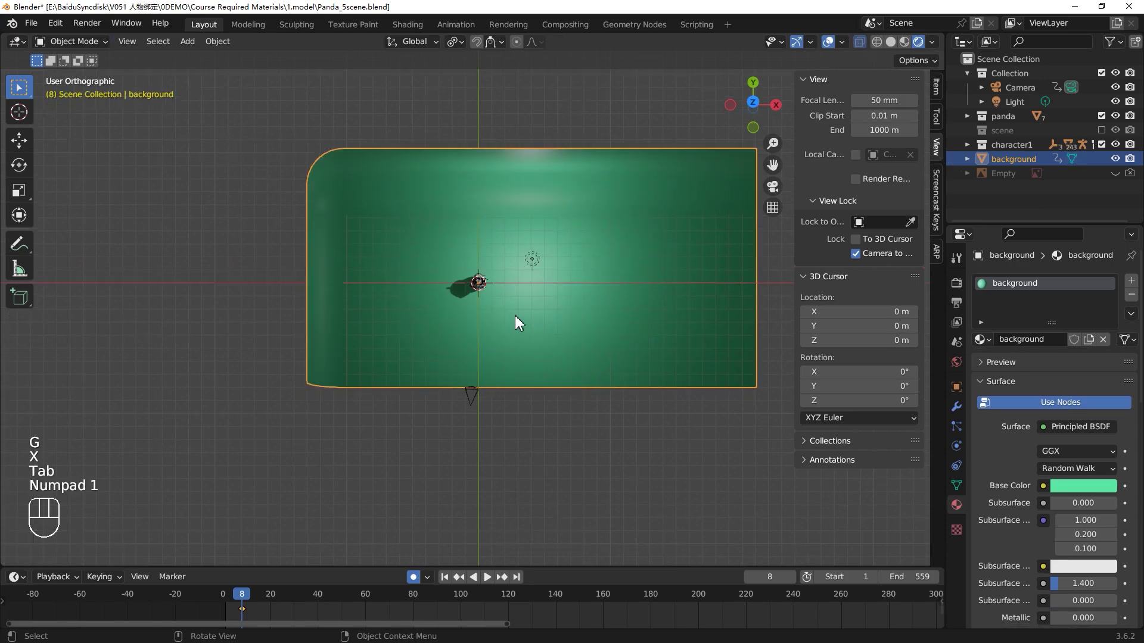
{"action": "scroll", "coordinate": [467, 357], "scroll_direction": "up", "scroll_amount": 4}
{"action": "middle_click_drag", "start_coordinate": [473, 362], "coordinate": [471, 368]}
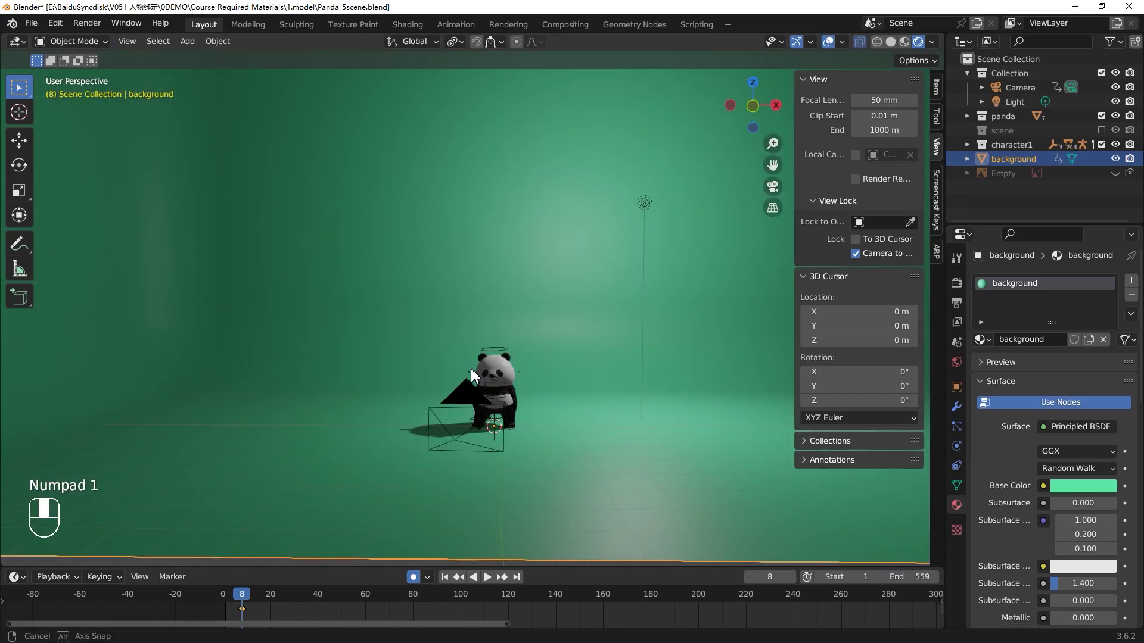
Centre the panda in the locked camera view against the green backdrop.
{"action": "scroll", "coordinate": [470, 371], "scroll_direction": "up", "scroll_amount": 2}
{"action": "key", "text": "KP_1"}
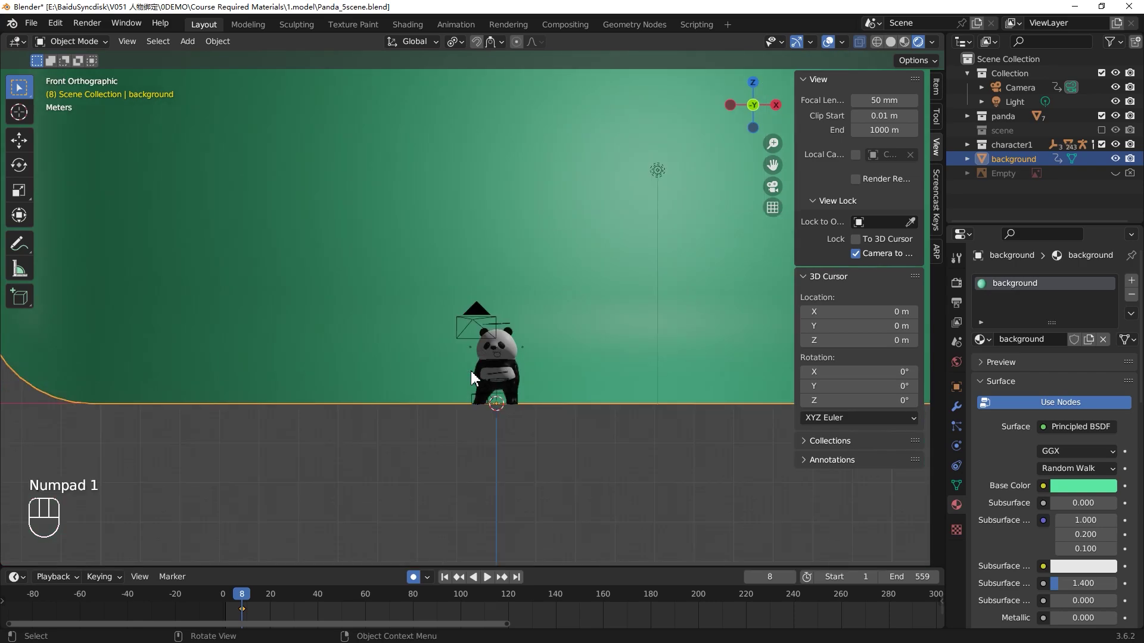
{"action": "middle_click_drag", "start_coordinate": [466, 384], "coordinate": [439, 391]}
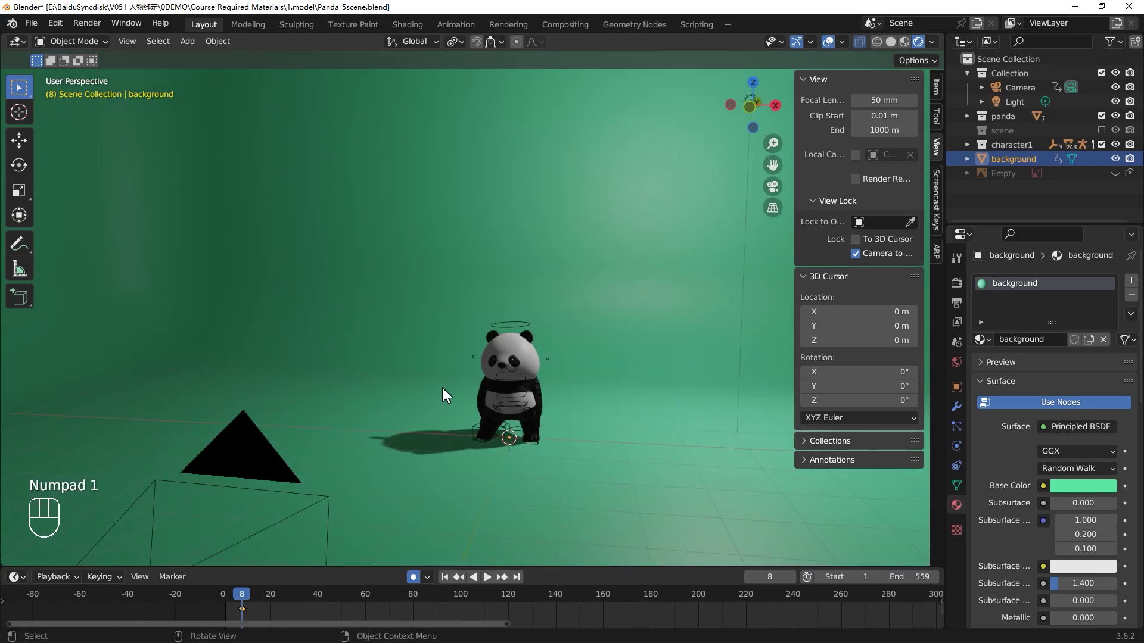
{"action": "key", "text": "KP_0"}
{"action": "middle_click_drag", "start_coordinate": [468, 304], "coordinate": [490, 317], "text": "shift"}
Play the panda animation in rendered shading through to its final frames.
{"action": "key", "text": "space"}
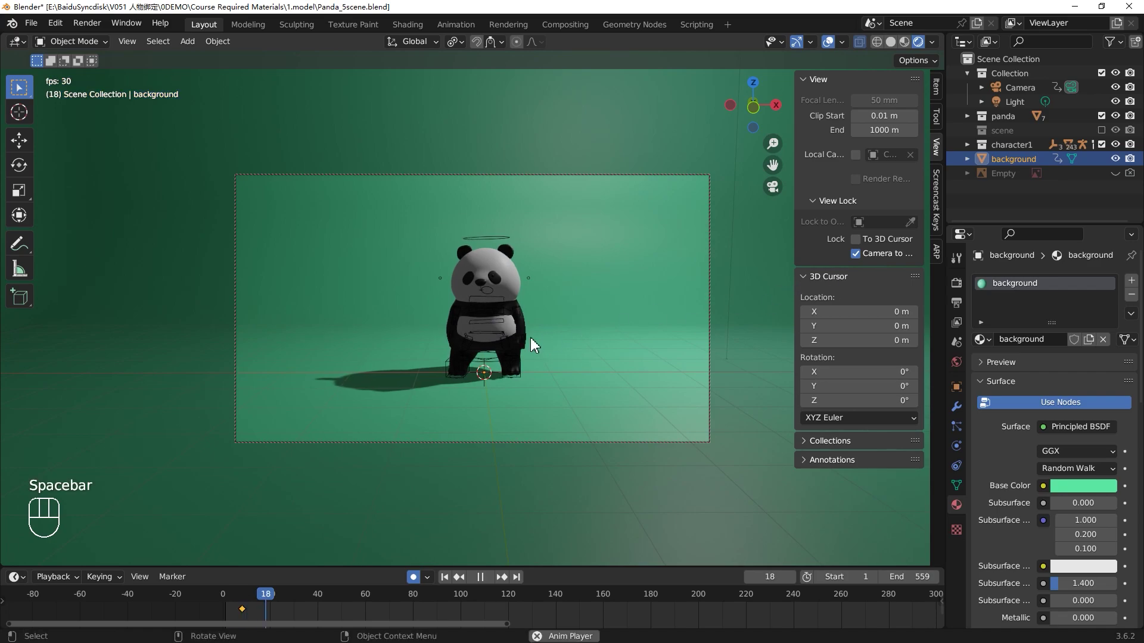
{"action": "left_click", "coordinate": [903, 41]}
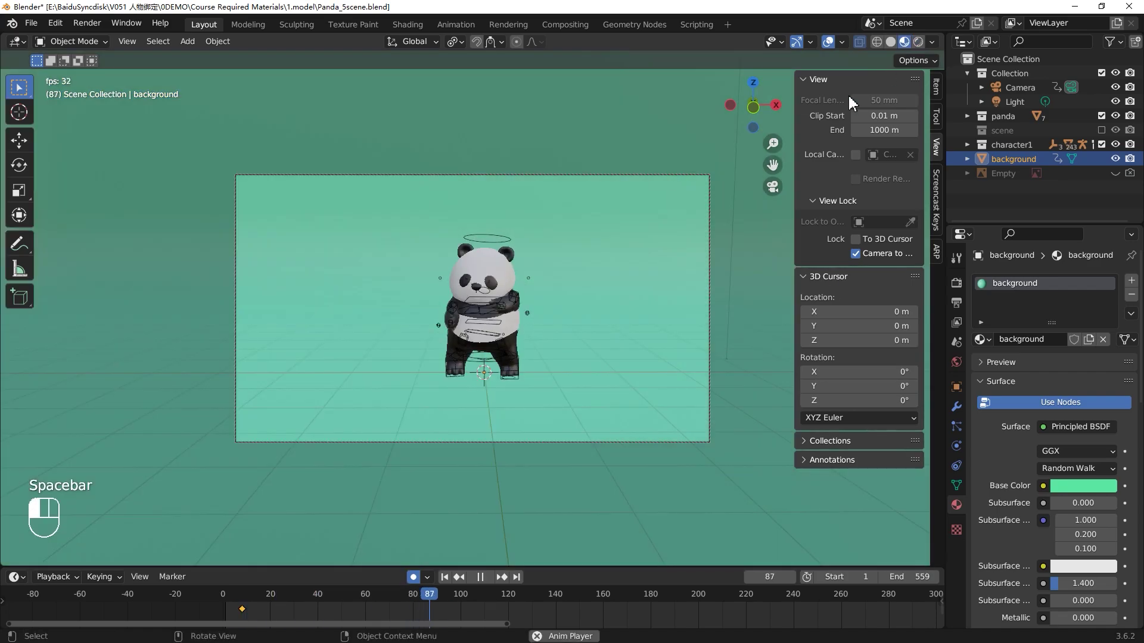
{"action": "left_click", "coordinate": [918, 41]}
{"action": "left_click", "coordinate": [956, 282]}
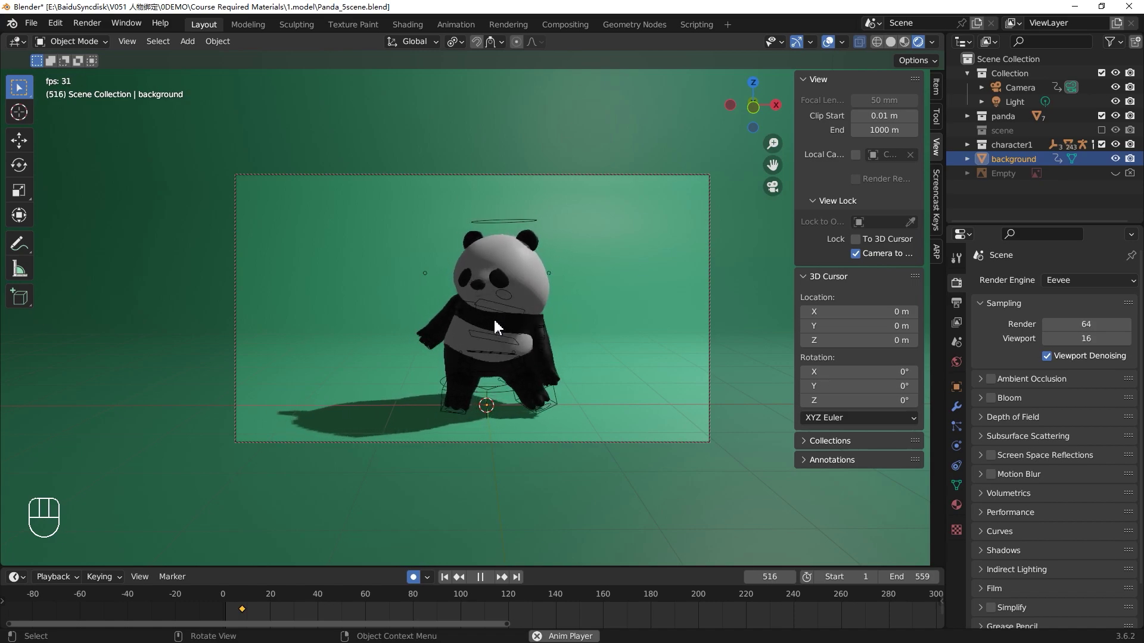
{"action": "key", "text": "space"}
{"action": "key", "text": "space"}
{"action": "key", "text": "space"}
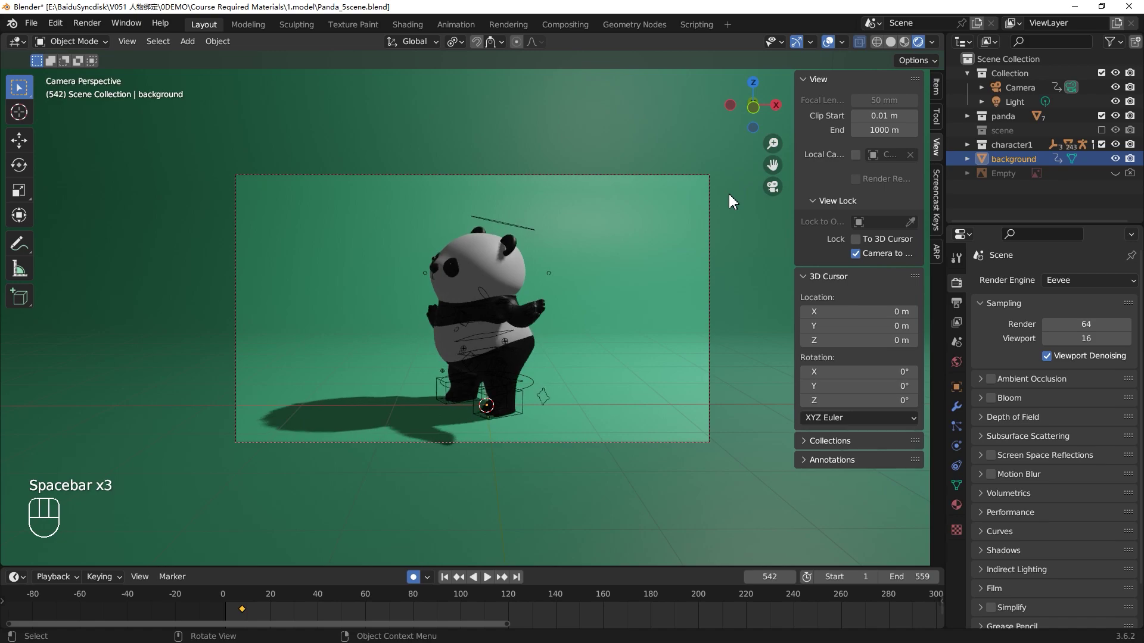
{"action": "key", "text": "space"}
{"action": "key", "text": "space"}
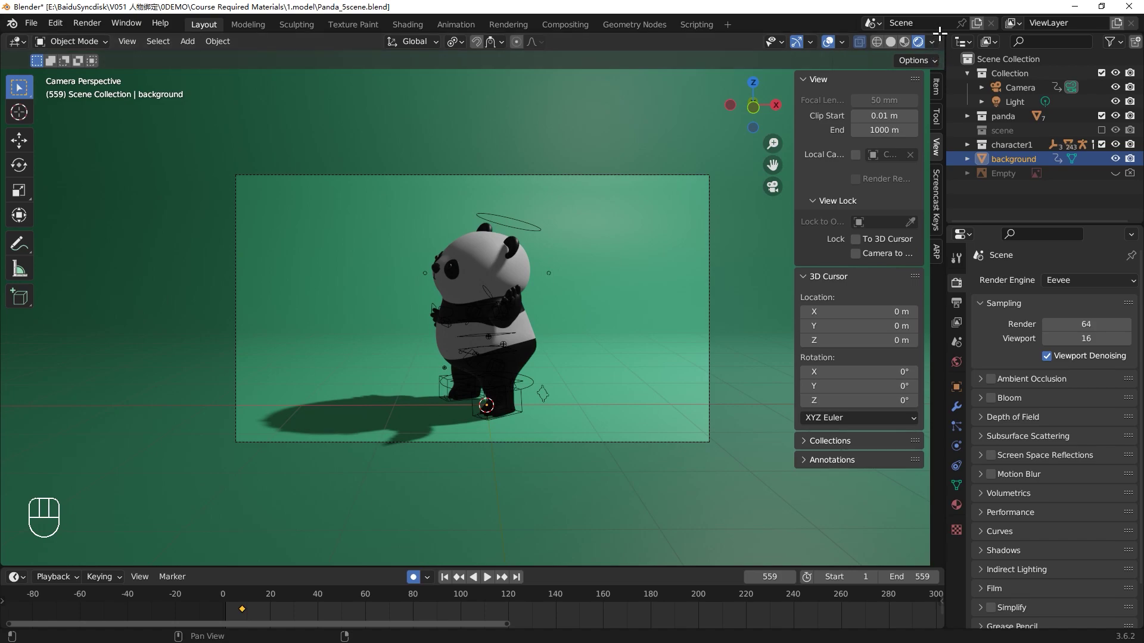
Set the Camera's Viewport Display passepartout to 1.000, then split the viewport in two.
{"action": "left_click", "coordinate": [1017, 88]}
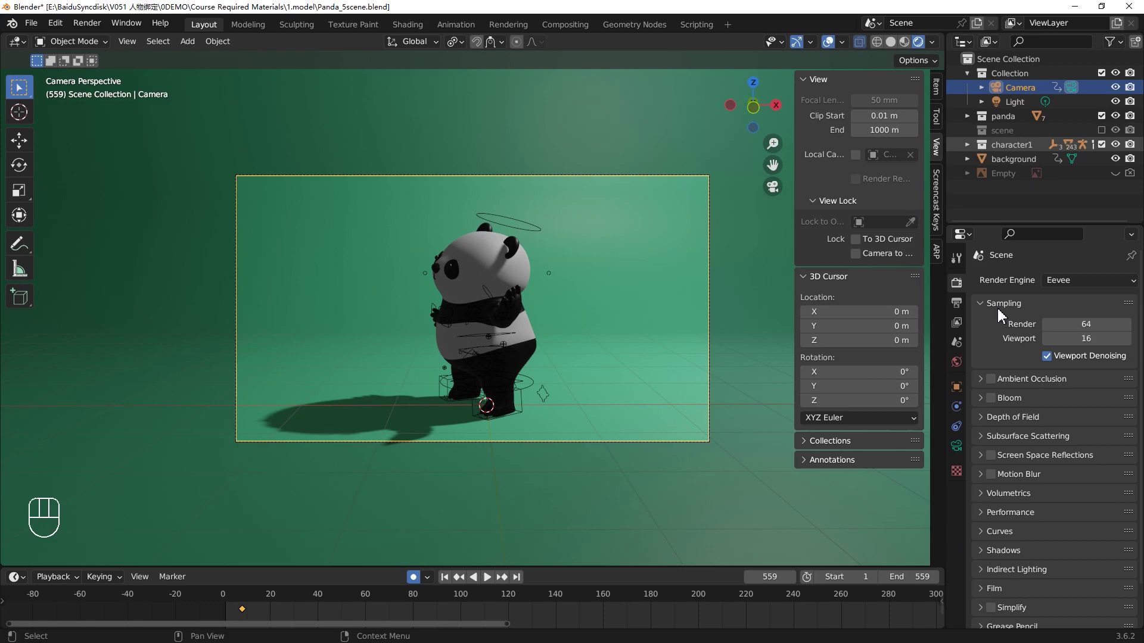
{"action": "left_click", "coordinate": [957, 446]}
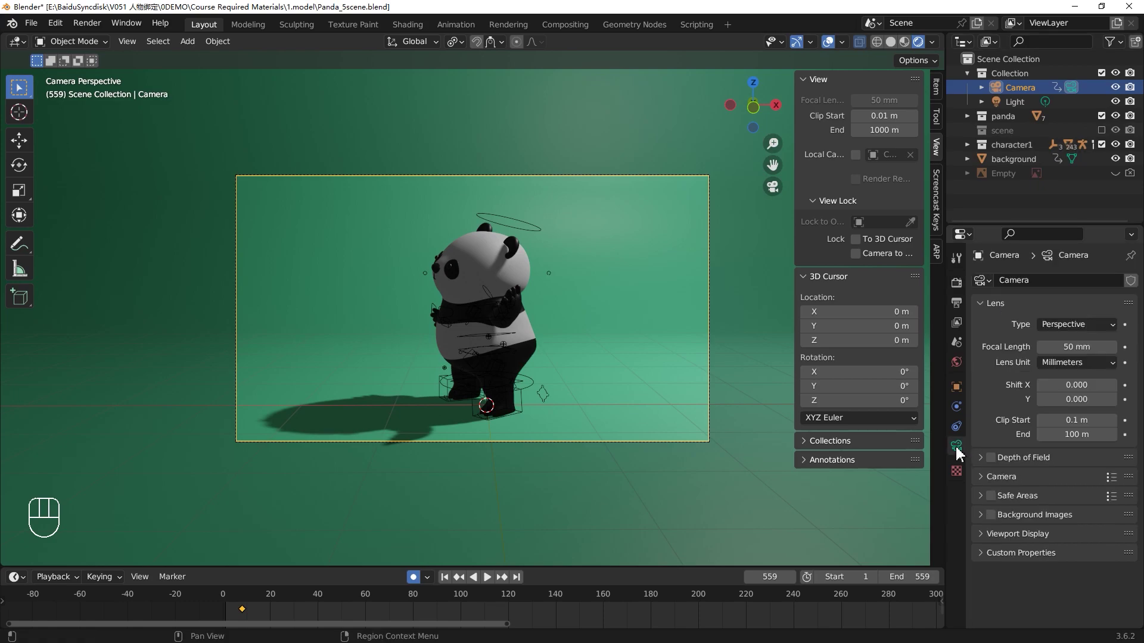
{"action": "left_click", "coordinate": [990, 540]}
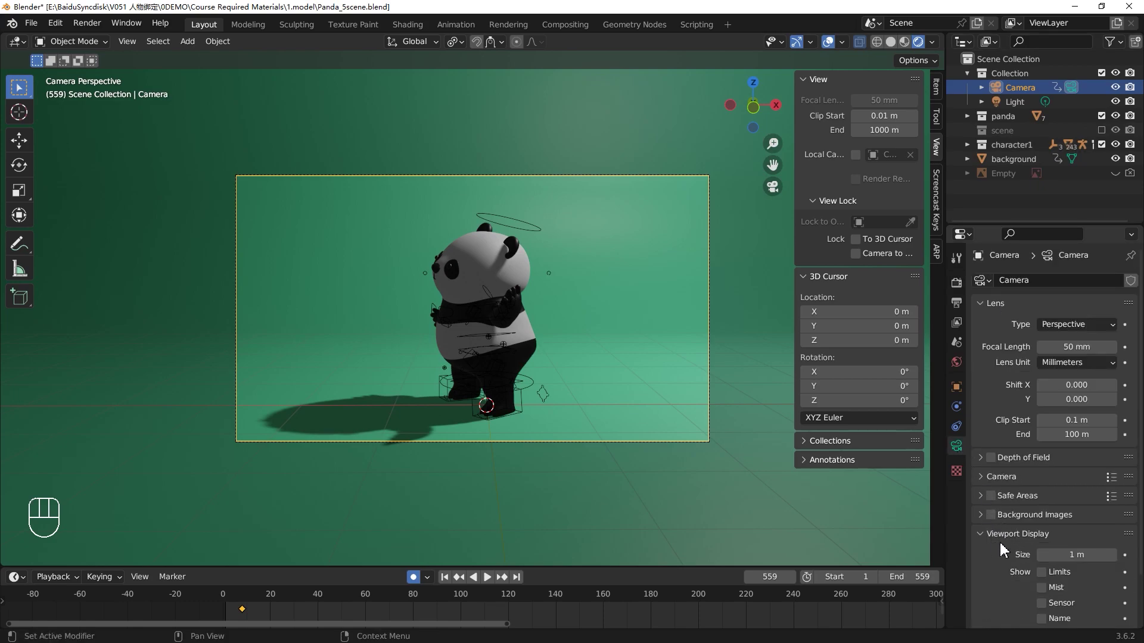
{"action": "scroll", "coordinate": [1007, 557], "scroll_direction": "down", "scroll_amount": 3}
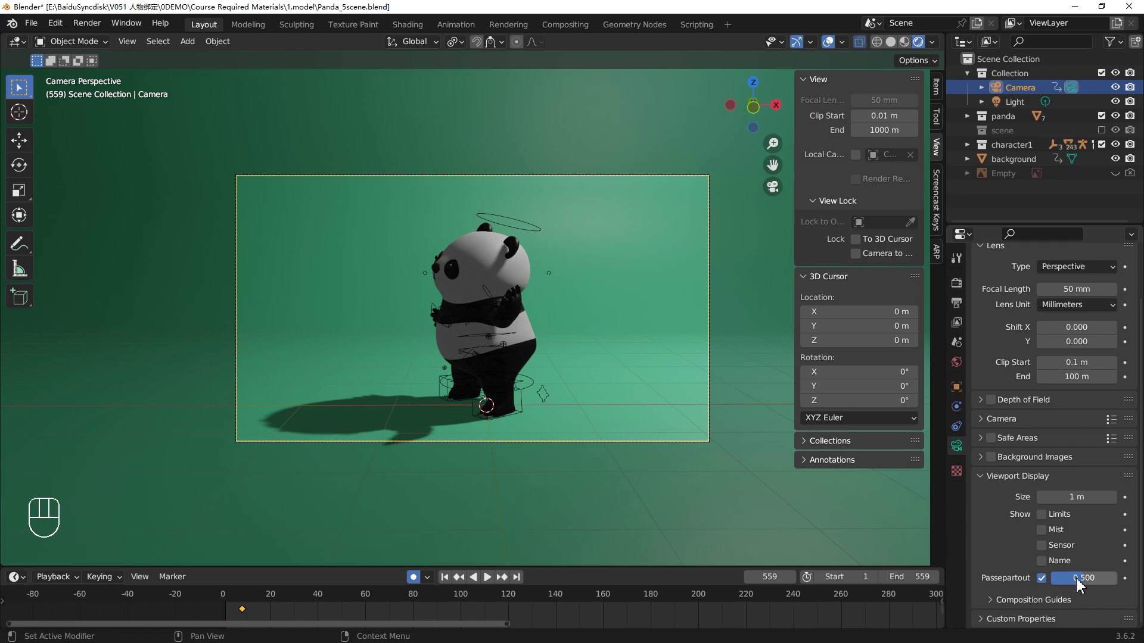
{"action": "left_click_drag", "start_coordinate": [1080, 587], "coordinate": [1114, 587]}
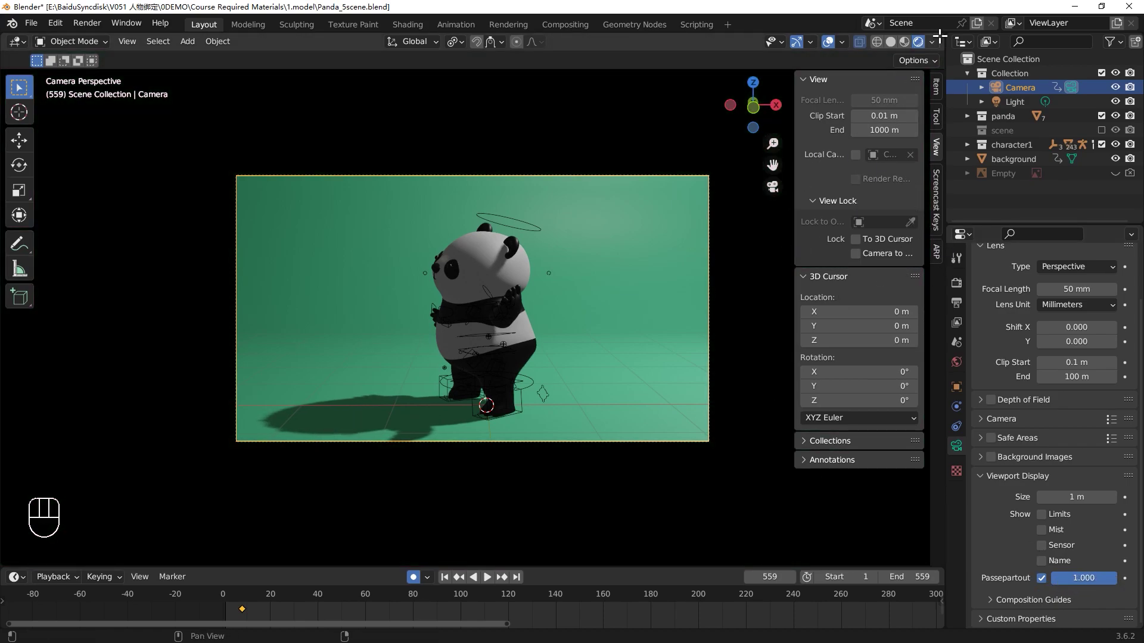
{"action": "left_click_drag", "start_coordinate": [942, 36], "coordinate": [464, 107]}
Hide the right view's sidebar and show it in material preview shading.
{"action": "left_click", "coordinate": [651, 188]}
{"action": "key", "text": "n"}
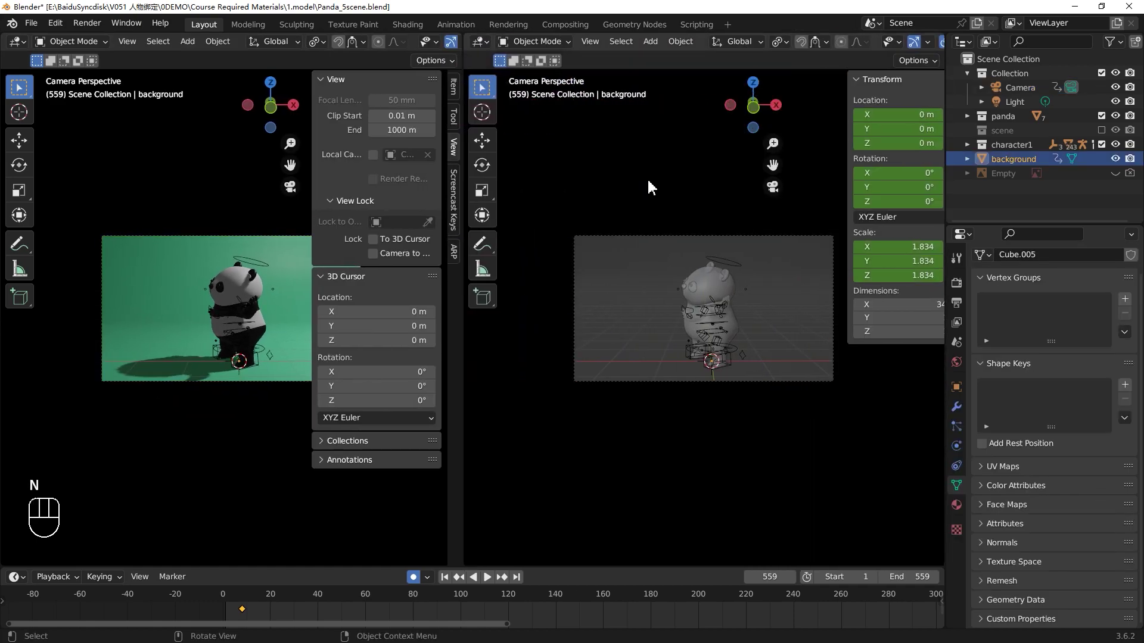
{"action": "middle_click_drag", "start_coordinate": [604, 226], "coordinate": [667, 253]}
{"action": "scroll", "coordinate": [917, 48], "scroll_direction": "down", "scroll_amount": 2}
{"action": "scroll", "coordinate": [918, 47], "scroll_direction": "down", "scroll_amount": 3}
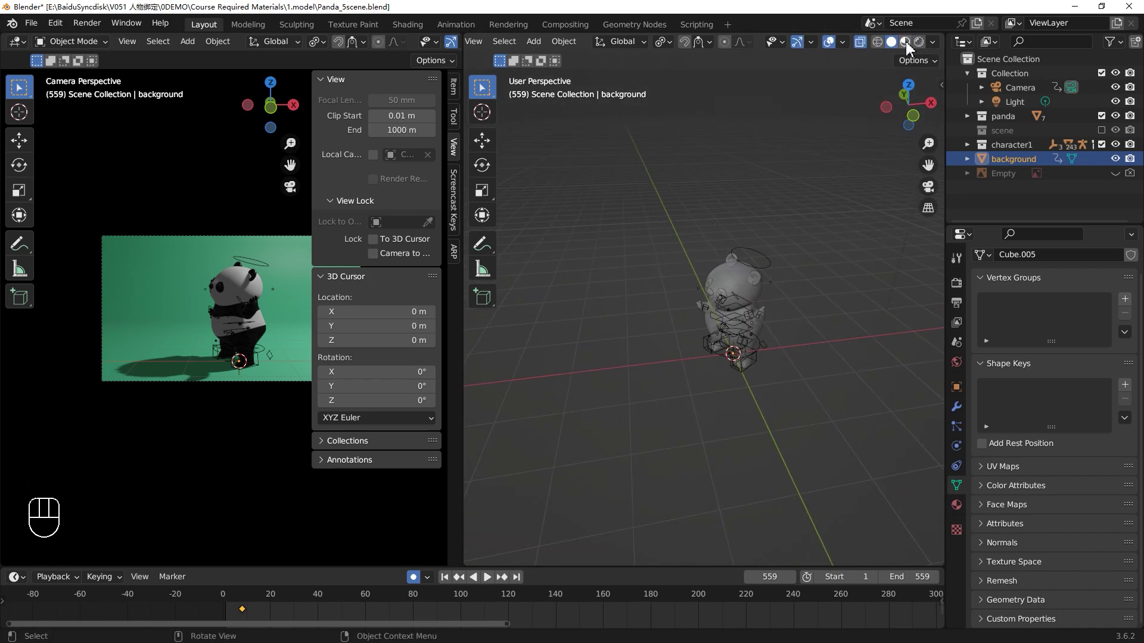
{"action": "left_click", "coordinate": [905, 41]}
Switch the right view to top-down orthographic and select the 1000 W point light.
{"action": "middle_click_drag", "start_coordinate": [709, 289], "coordinate": [663, 271]}
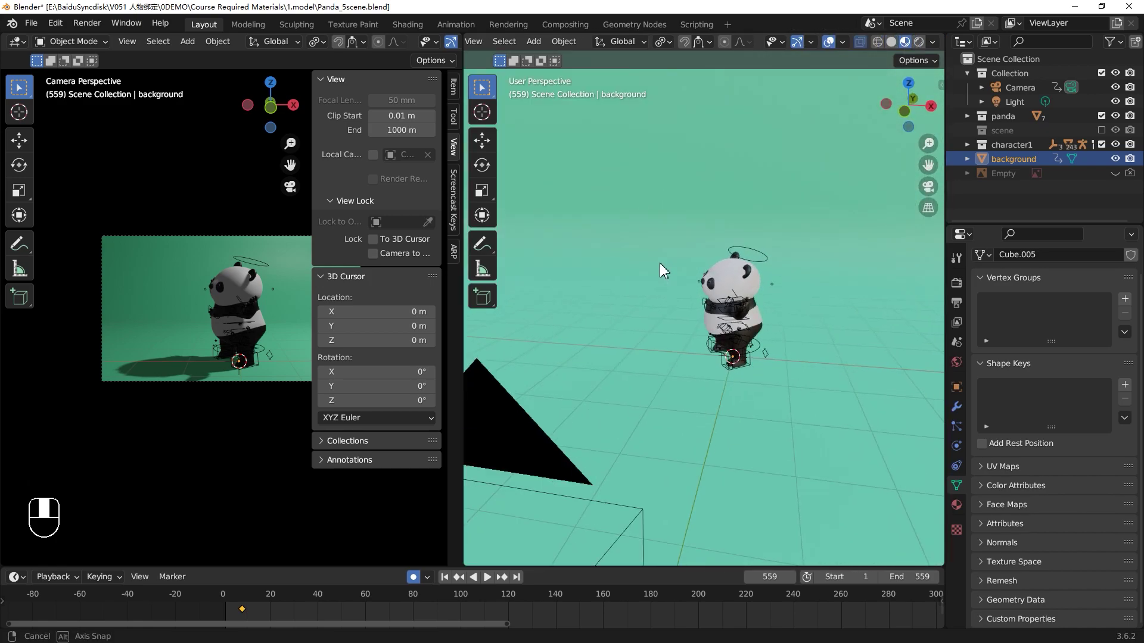
{"action": "scroll", "coordinate": [664, 271], "scroll_direction": "down", "scroll_amount": 4}
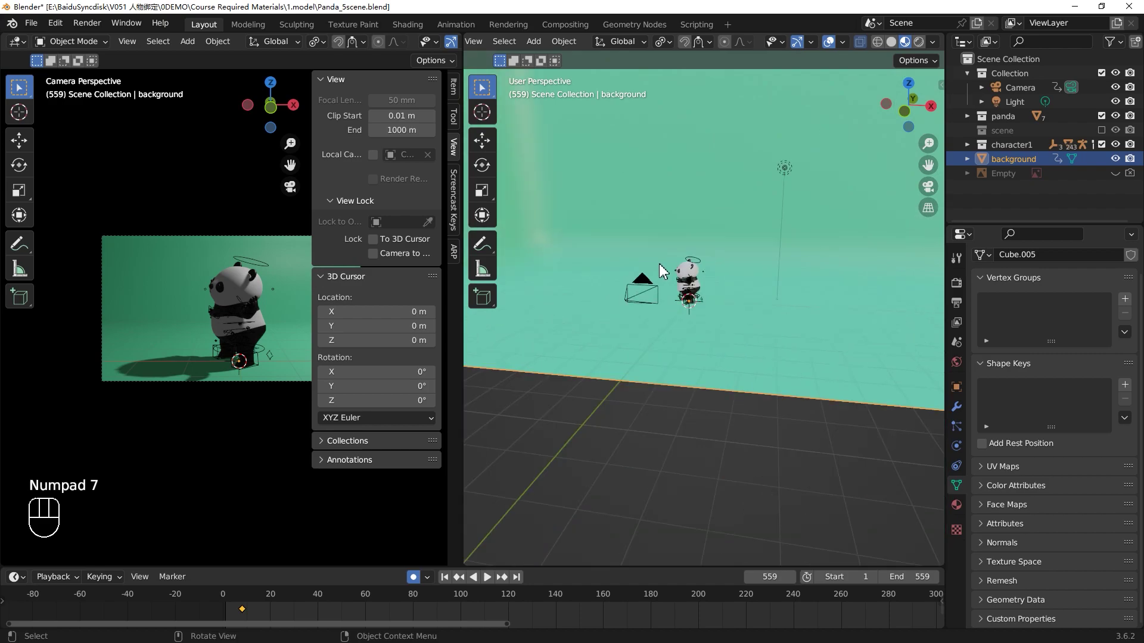
{"action": "key", "text": "KP_7"}
{"action": "left_click", "coordinate": [753, 173]}
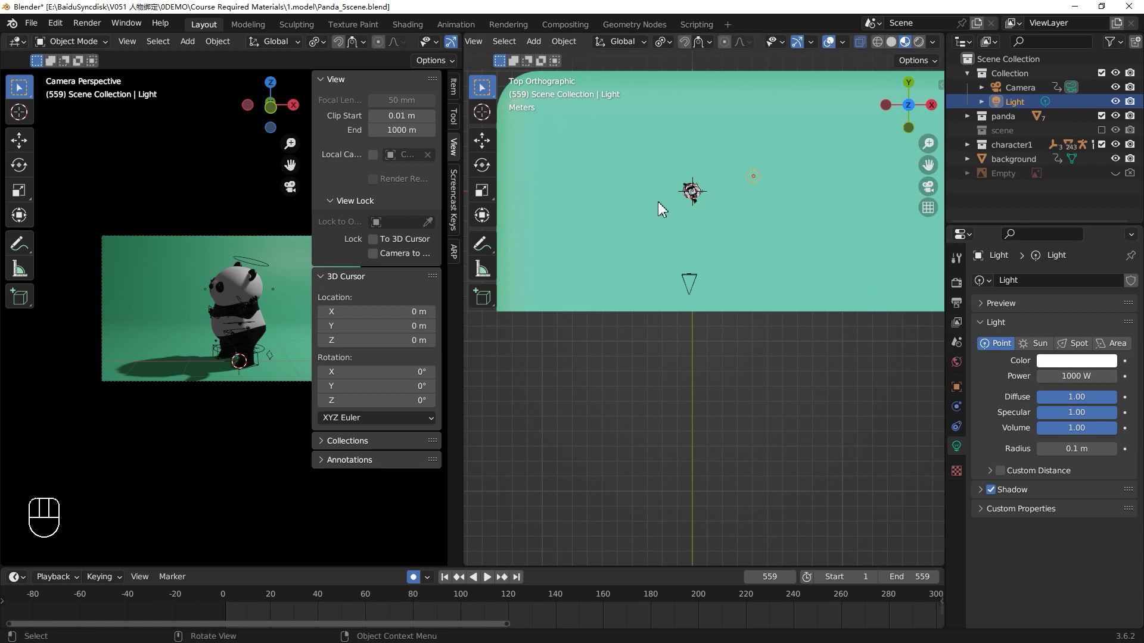
Add an area light and raise it above the panda, tilted down toward it.
{"action": "key", "text": "shift+a"}
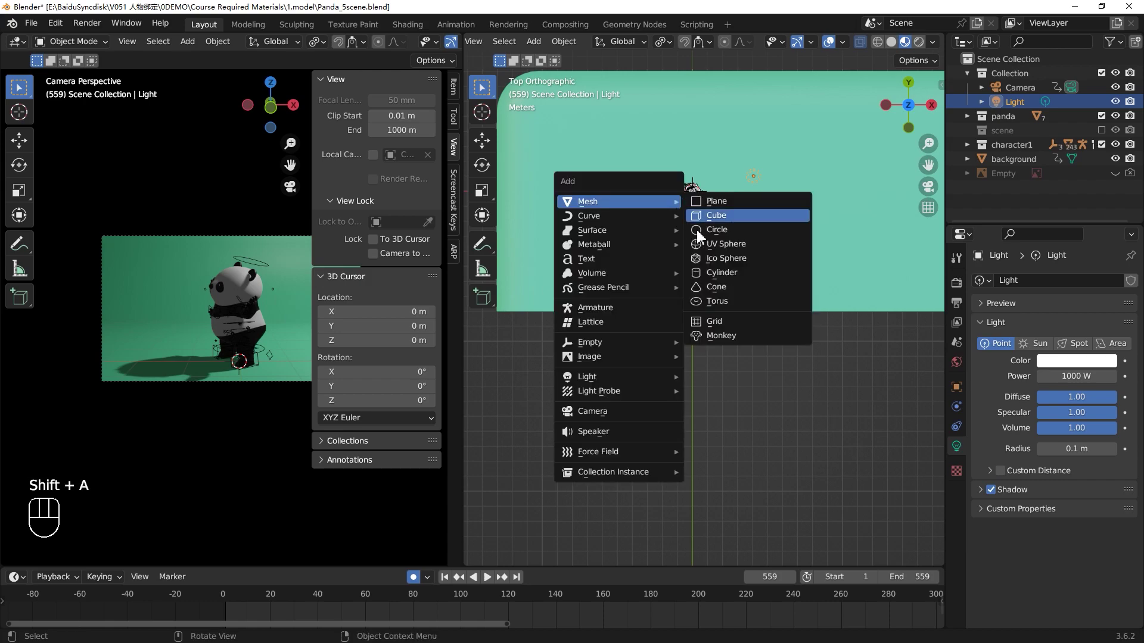
{"action": "mouse_move", "coordinate": [645, 381]}
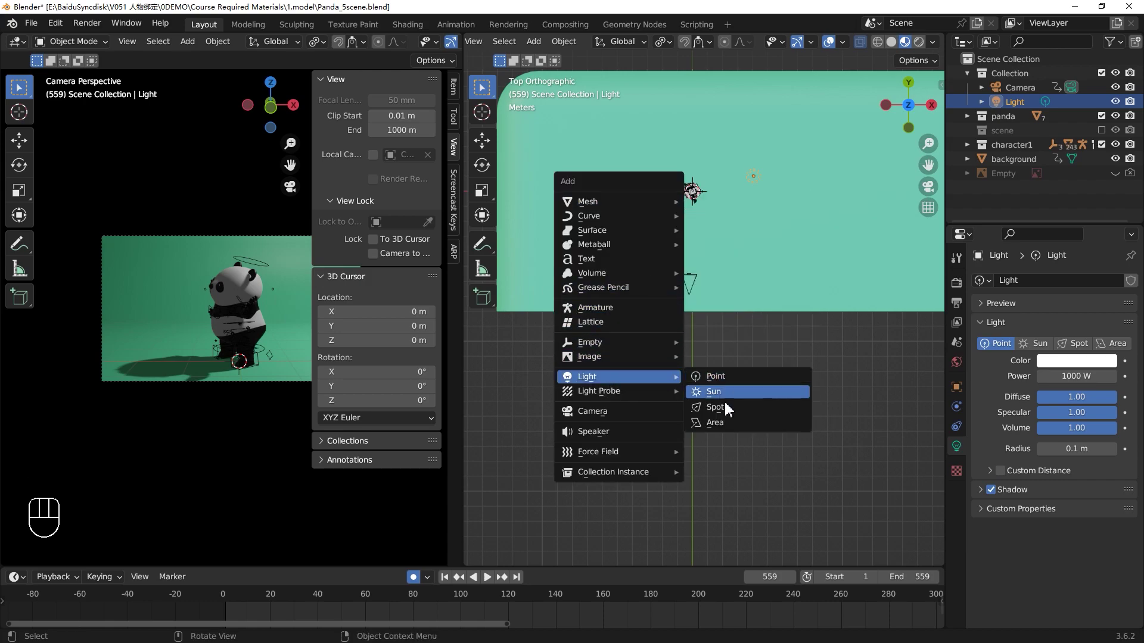
{"action": "left_click", "coordinate": [724, 423]}
{"action": "key", "text": "g"}
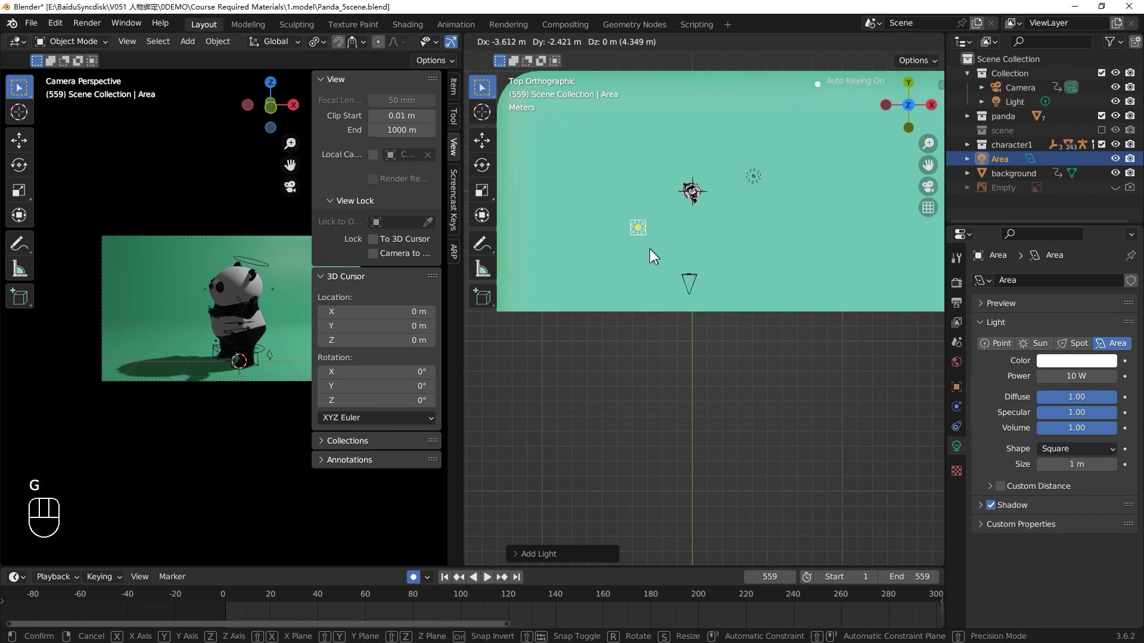
{"action": "left_click", "coordinate": [649, 249]}
{"action": "key", "text": "KP_3"}
{"action": "key", "text": "g"}
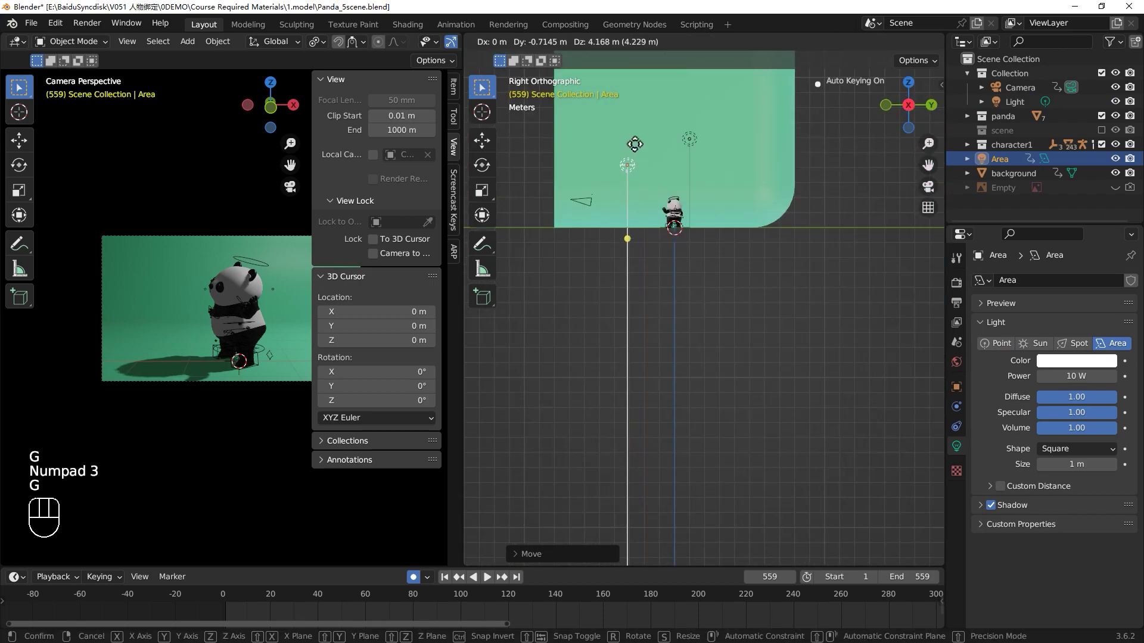
{"action": "left_click", "coordinate": [636, 226]}
{"action": "left_click_drag", "start_coordinate": [627, 223], "coordinate": [648, 190]}
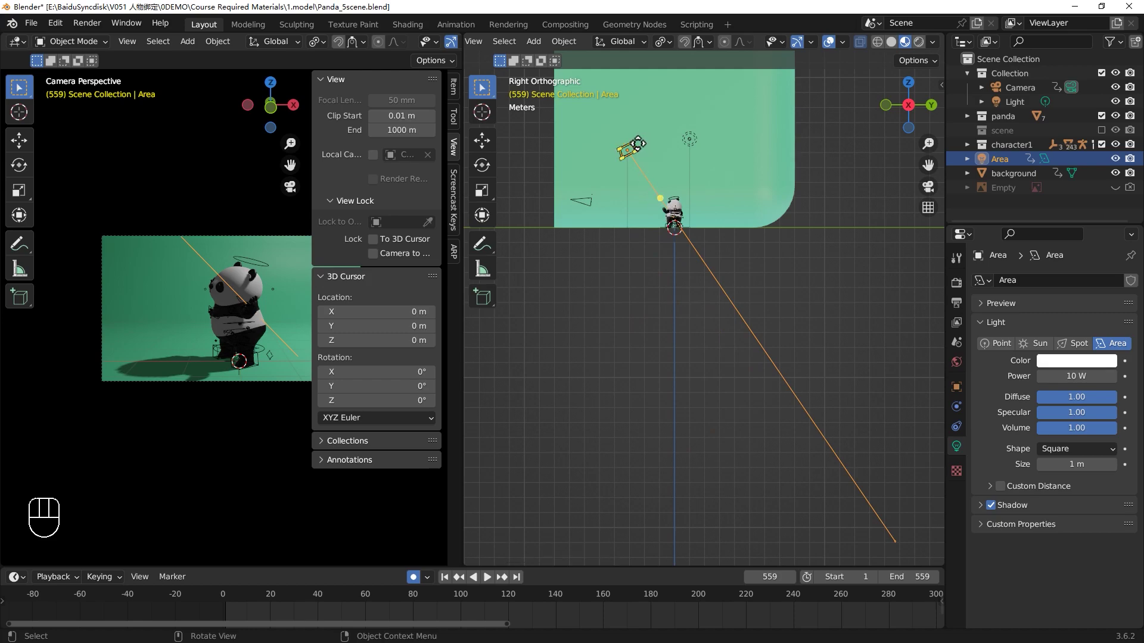
{"action": "left_click_drag", "start_coordinate": [644, 138], "coordinate": [637, 144]}
Refine the area light's placement from front, top and side views and rotate it toward the panda.
{"action": "key", "text": "s"}
{"action": "key", "text": "g"}
{"action": "key", "text": "KP_1"}
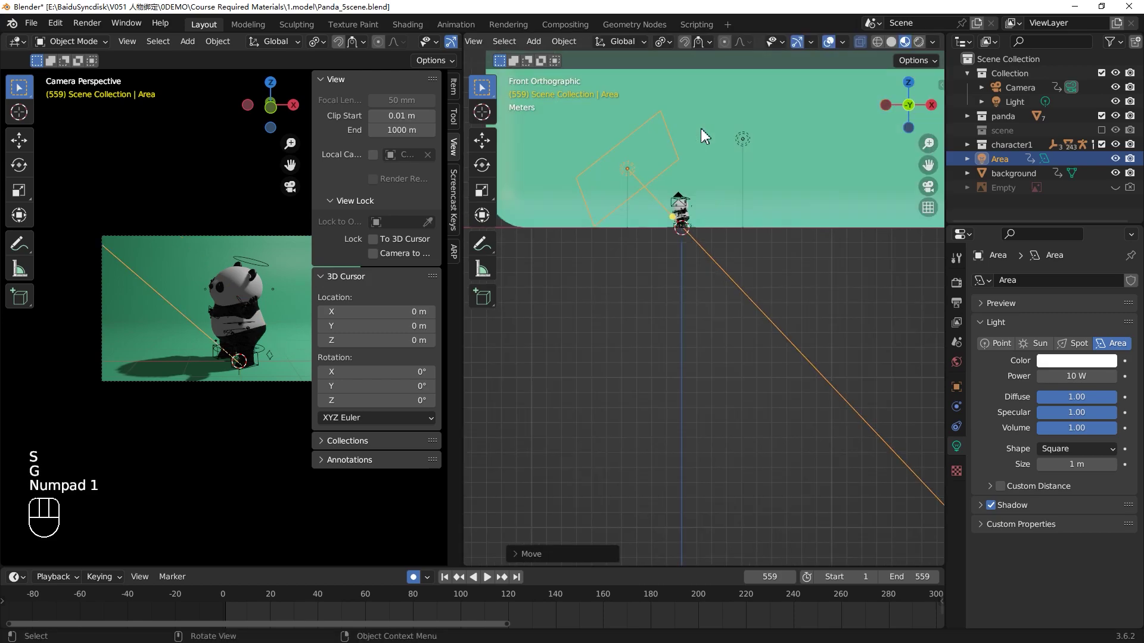
{"action": "key", "text": "g"}
{"action": "key", "text": "KP_7"}
{"action": "key", "text": "g"}
{"action": "key", "text": "KP_3"}
{"action": "key", "text": "r"}
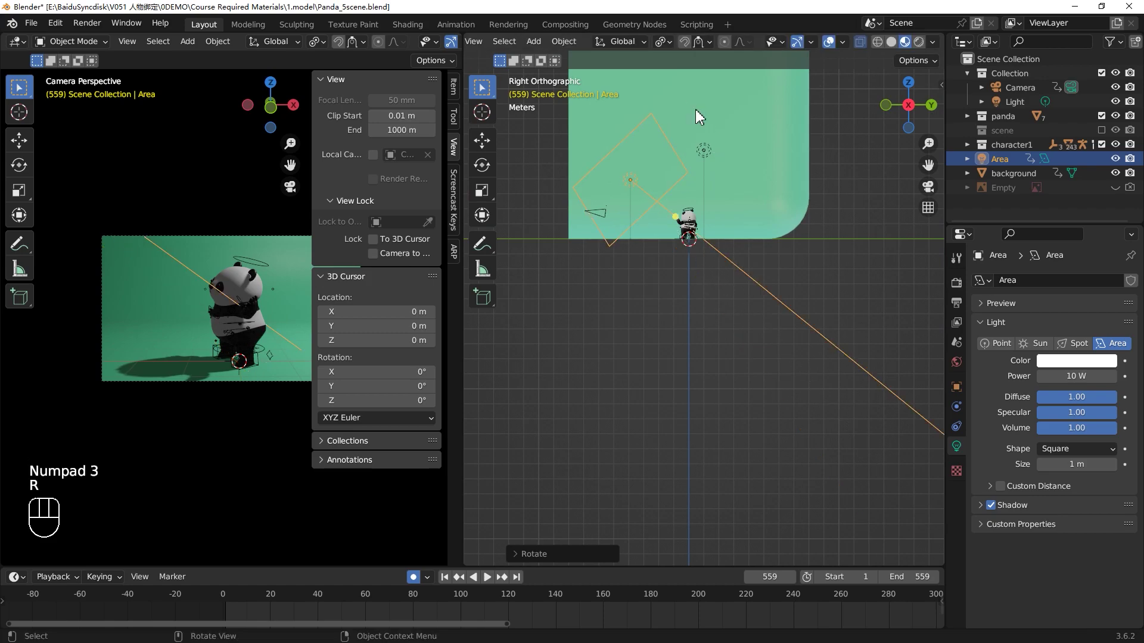
{"action": "left_click", "coordinate": [695, 109]}
Set the area light's power to 2000 W, then 1500 W, and replay the animation.
{"action": "left_click", "coordinate": [1062, 376]}
{"action": "type", "text": "2000"}
{"action": "key", "text": "Return"}
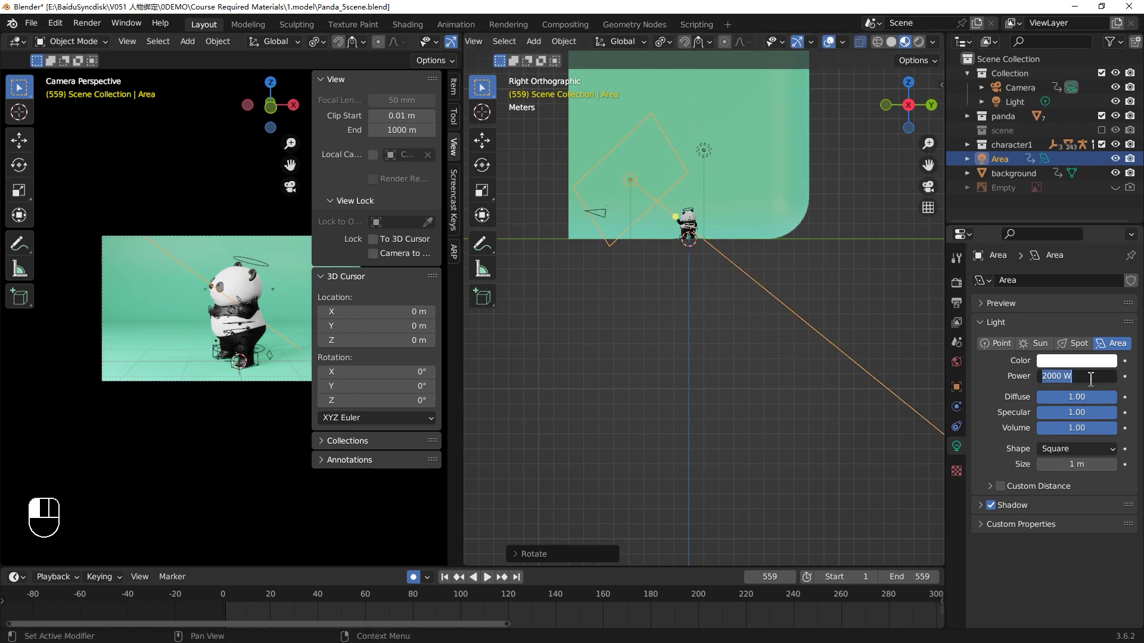
{"action": "type", "text": "1500"}
{"action": "key", "text": "Return"}
{"action": "middle_click_drag", "start_coordinate": [799, 357], "coordinate": [710, 158]}
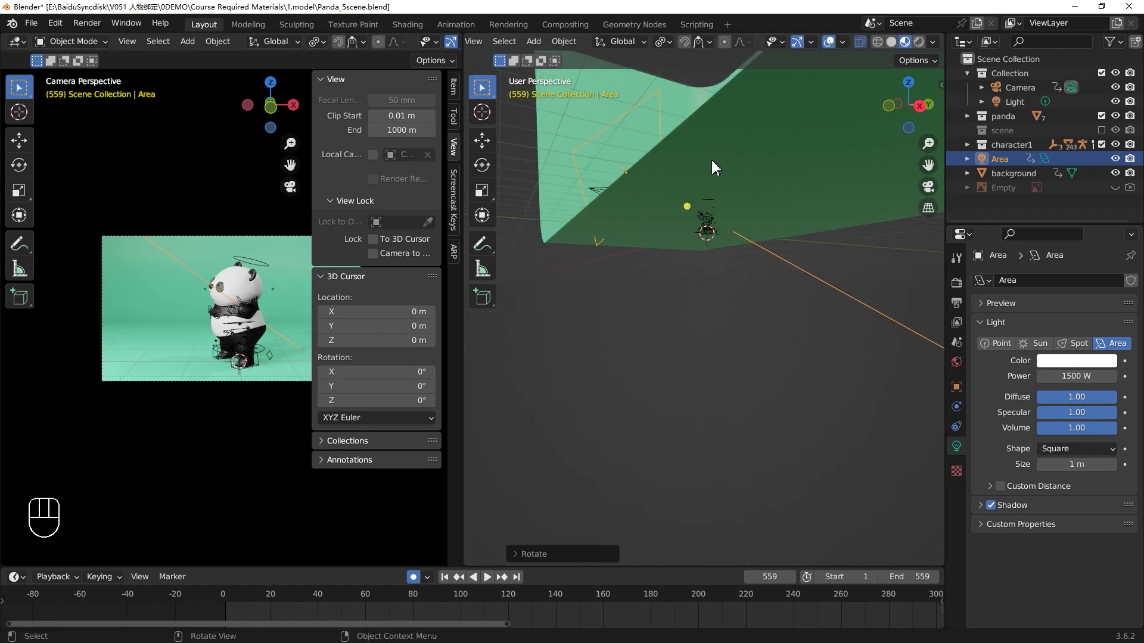
{"action": "key", "text": "n"}
{"action": "key", "text": "space"}
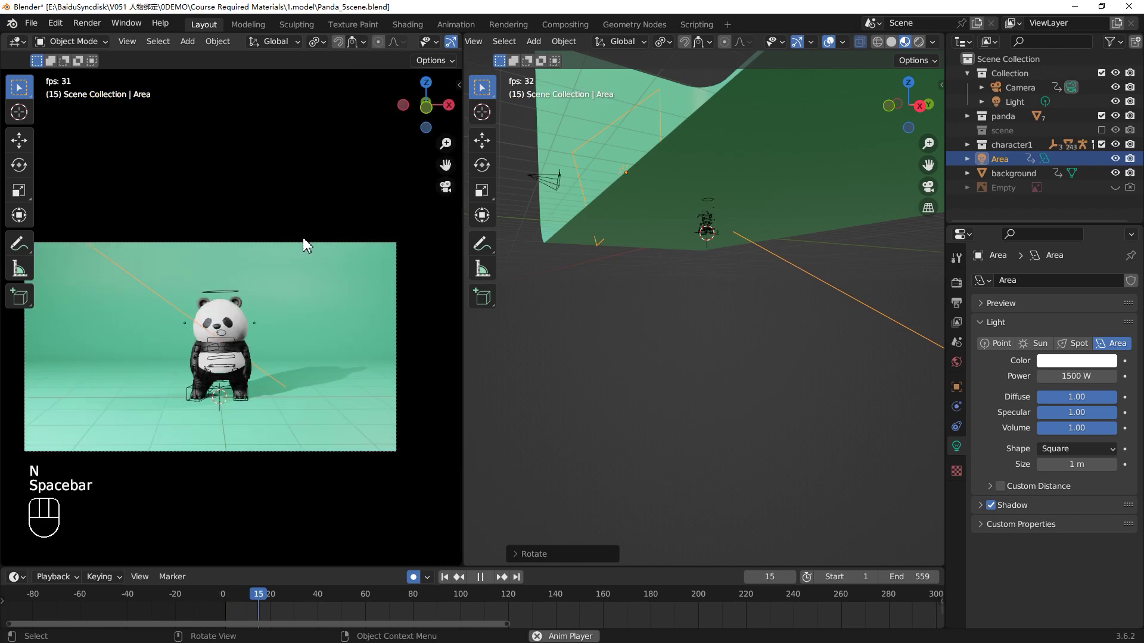
Make the timeline area taller and replay the animation from the start.
{"action": "key", "text": "space"}
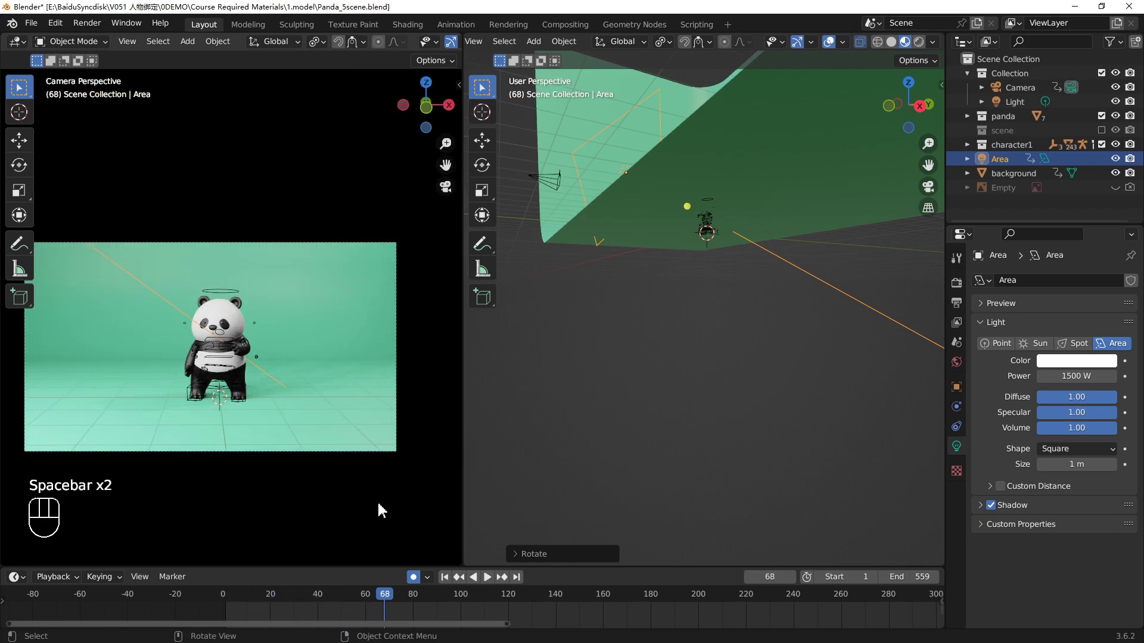
{"action": "middle_click_drag", "start_coordinate": [681, 494], "coordinate": [695, 500]}
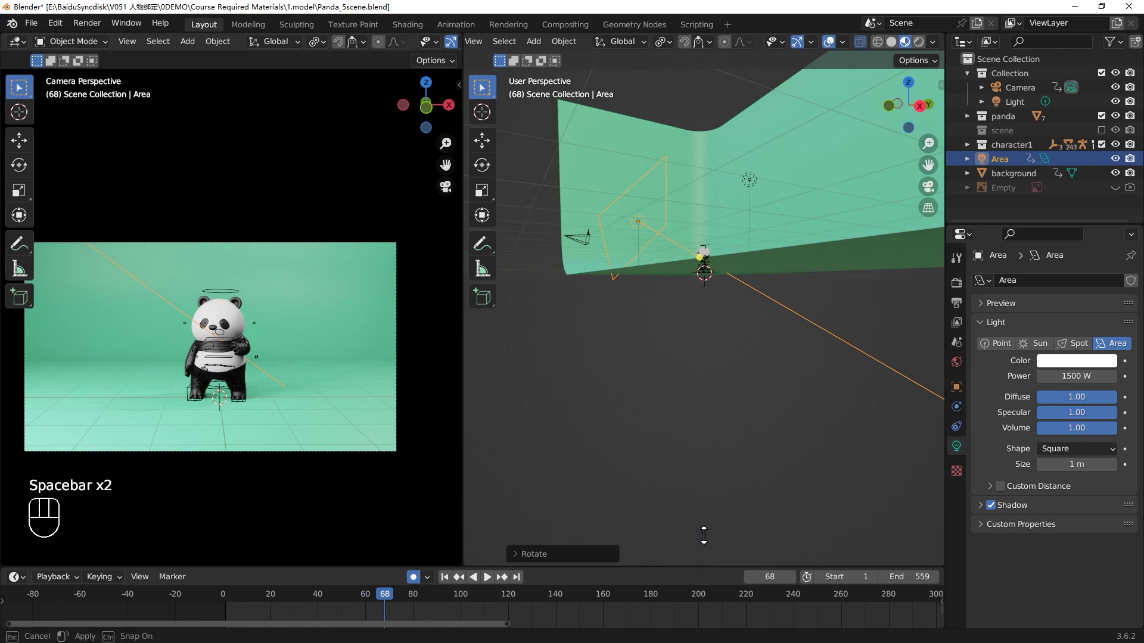
{"action": "left_click_drag", "start_coordinate": [699, 566], "coordinate": [566, 407]}
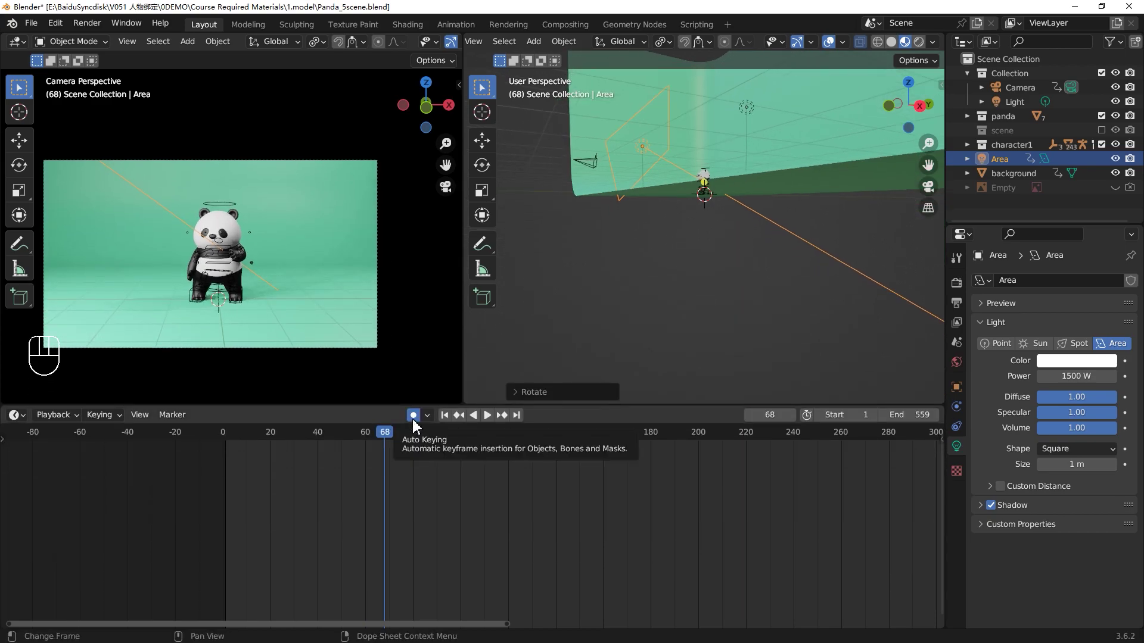
{"action": "left_click_drag", "start_coordinate": [380, 433], "coordinate": [198, 443]}
{"action": "key", "text": "space"}
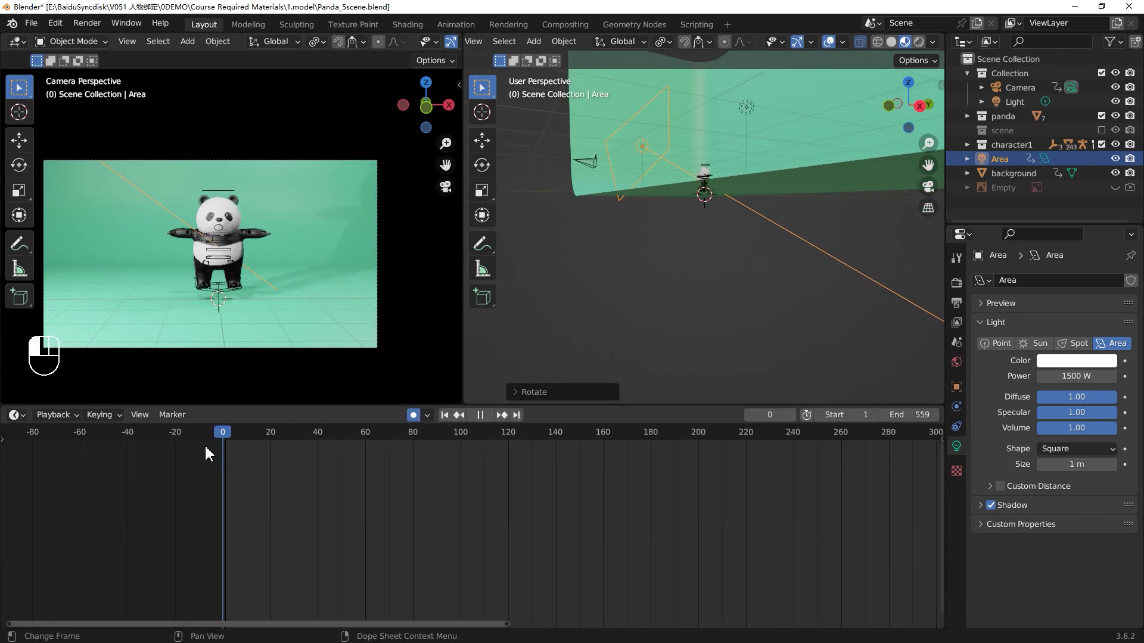
{"action": "mouse_move", "coordinate": [284, 464]}
{"action": "left_mouse_down"}
{"action": "mouse_move", "coordinate": [180, 449]}
{"action": "mouse_move", "coordinate": [269, 459]}
{"action": "left_mouse_up"}
{"action": "key", "text": "space"}
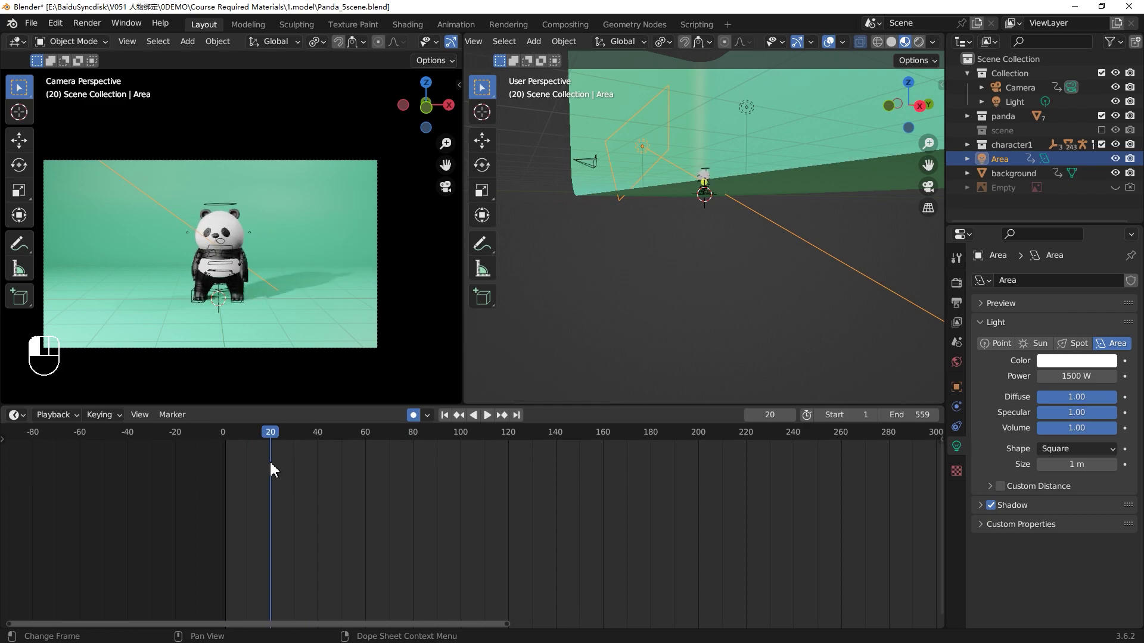
Delete the Camera's keyframe at frame 0 and replay the animation.
{"action": "left_click", "coordinate": [1022, 87]}
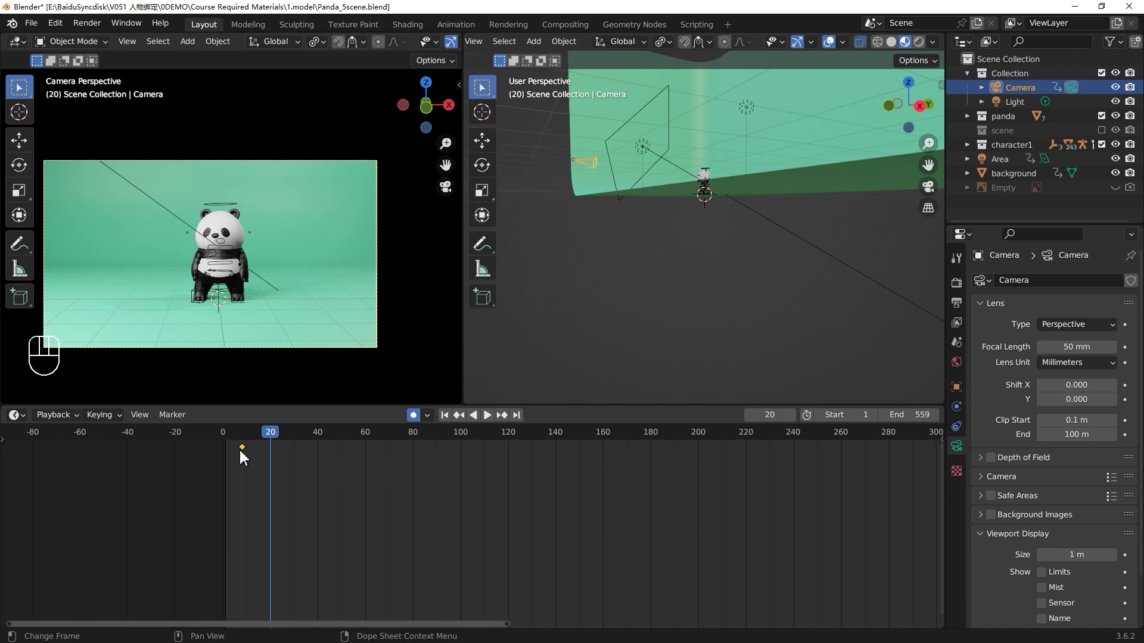
{"action": "left_click_drag", "start_coordinate": [244, 447], "coordinate": [222, 440]}
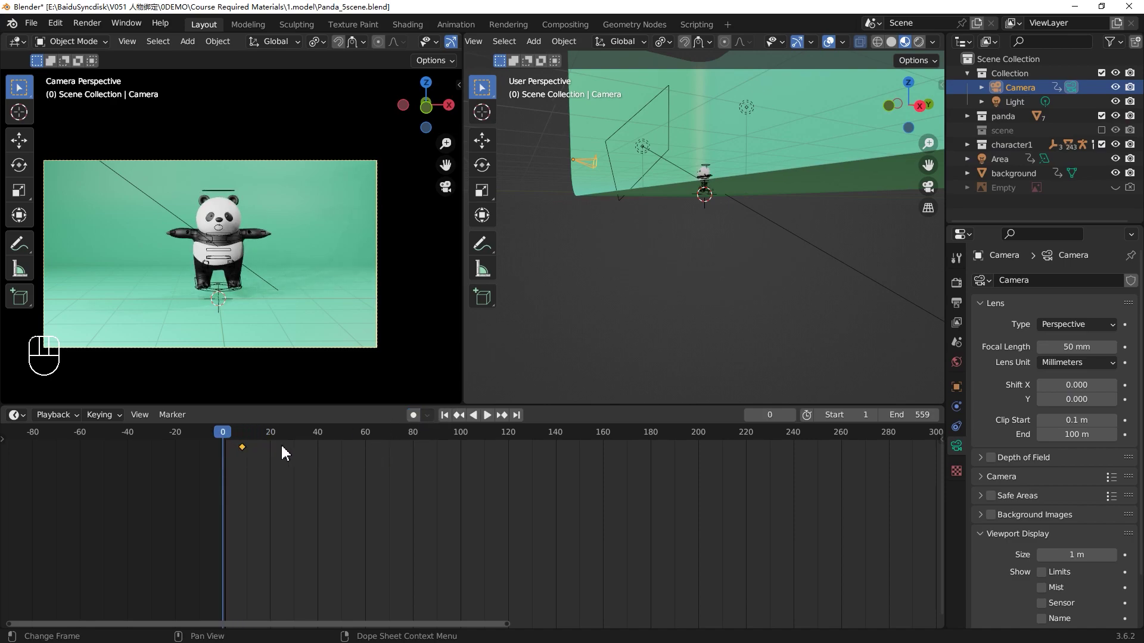
{"action": "left_click", "coordinate": [241, 445]}
{"action": "key", "text": "x"}
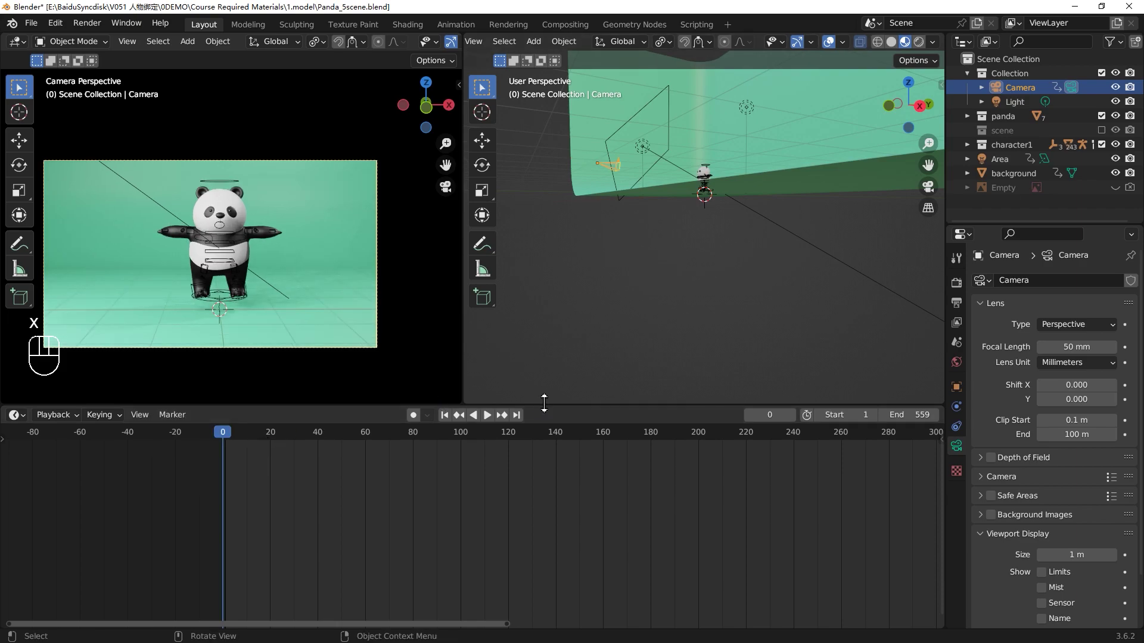
{"action": "left_click_drag", "start_coordinate": [545, 407], "coordinate": [538, 428]}
{"action": "key", "text": "space"}
{"action": "key", "text": "space"}
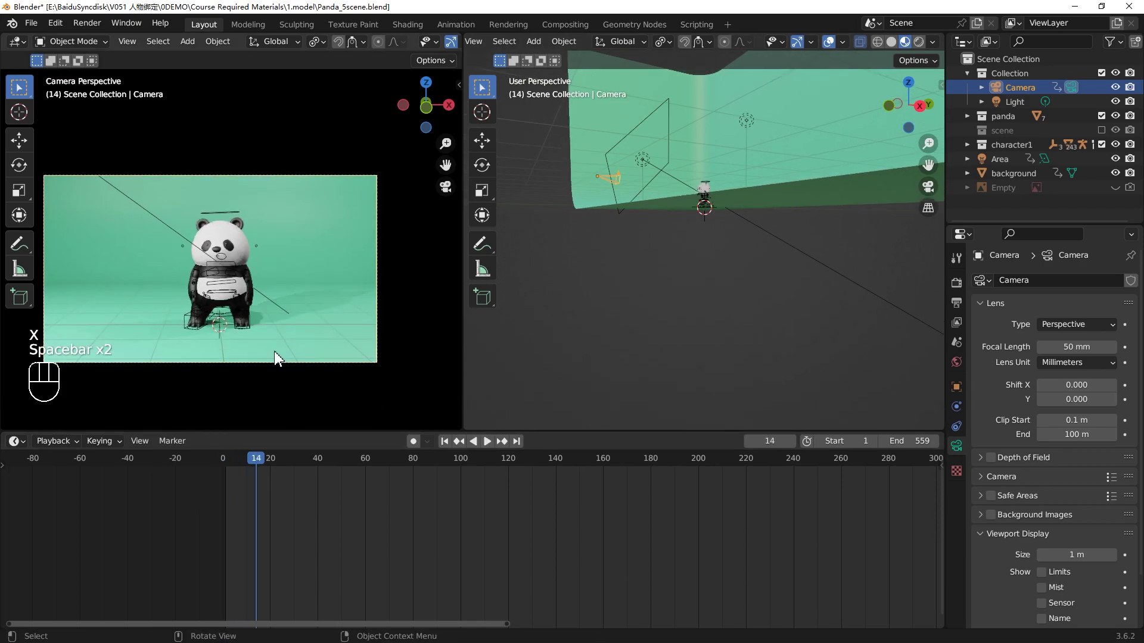
{"action": "key", "text": "n"}
{"action": "scroll", "coordinate": [424, 41], "scroll_direction": "down", "scroll_amount": 3}
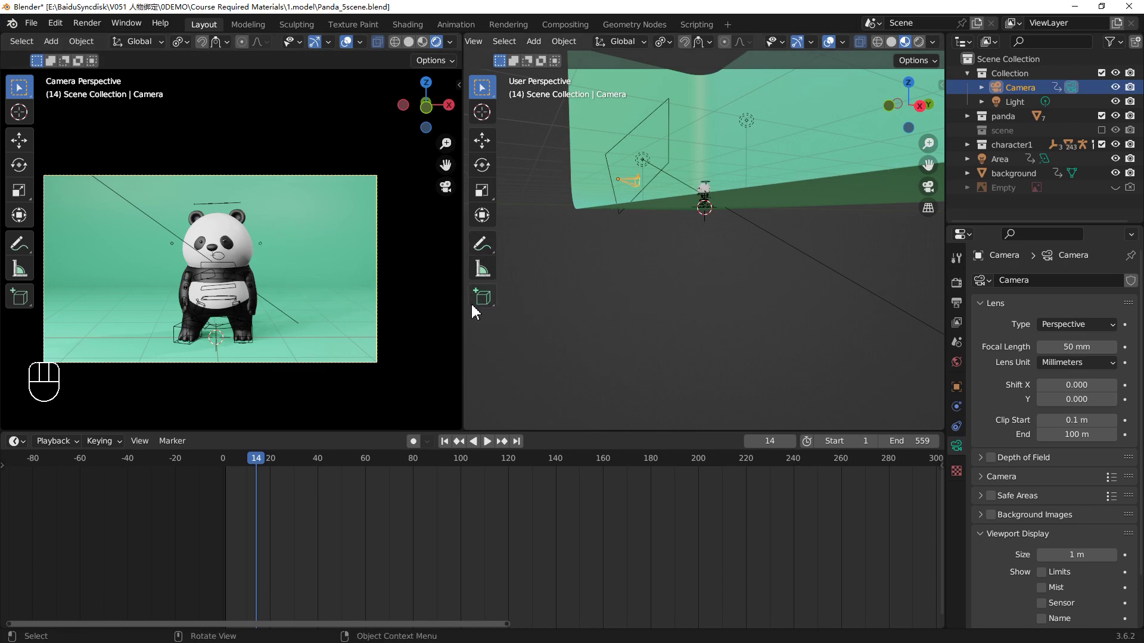
Raise the background material's roughness to 0.889.
{"action": "left_click", "coordinate": [337, 278]}
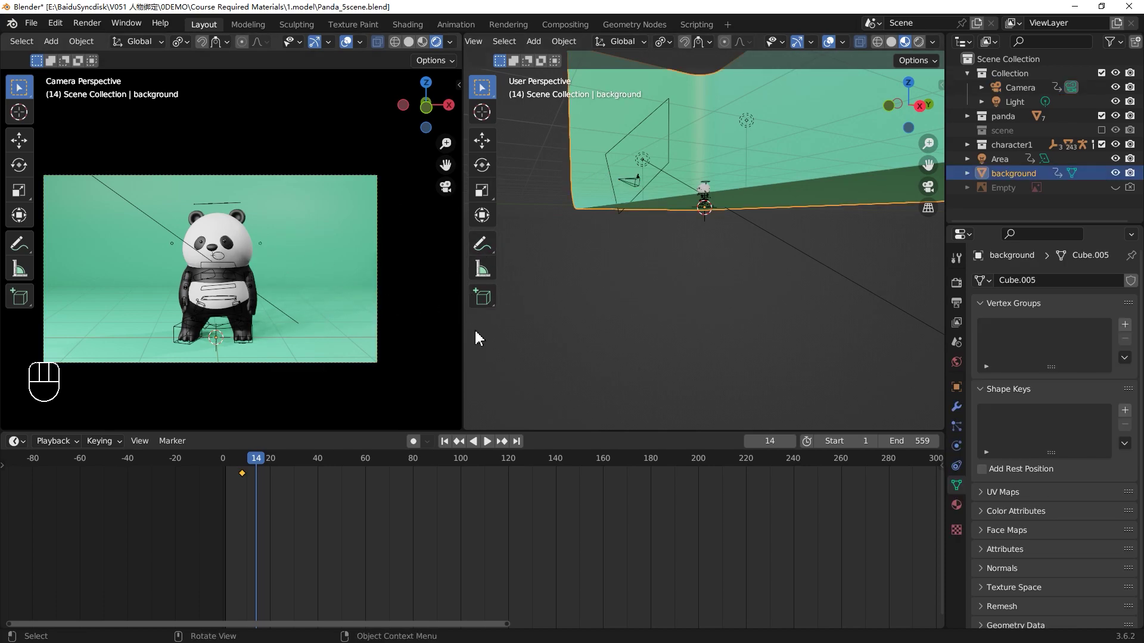
{"action": "left_click", "coordinate": [956, 505]}
{"action": "scroll", "coordinate": [1015, 539], "scroll_direction": "down", "scroll_amount": 3}
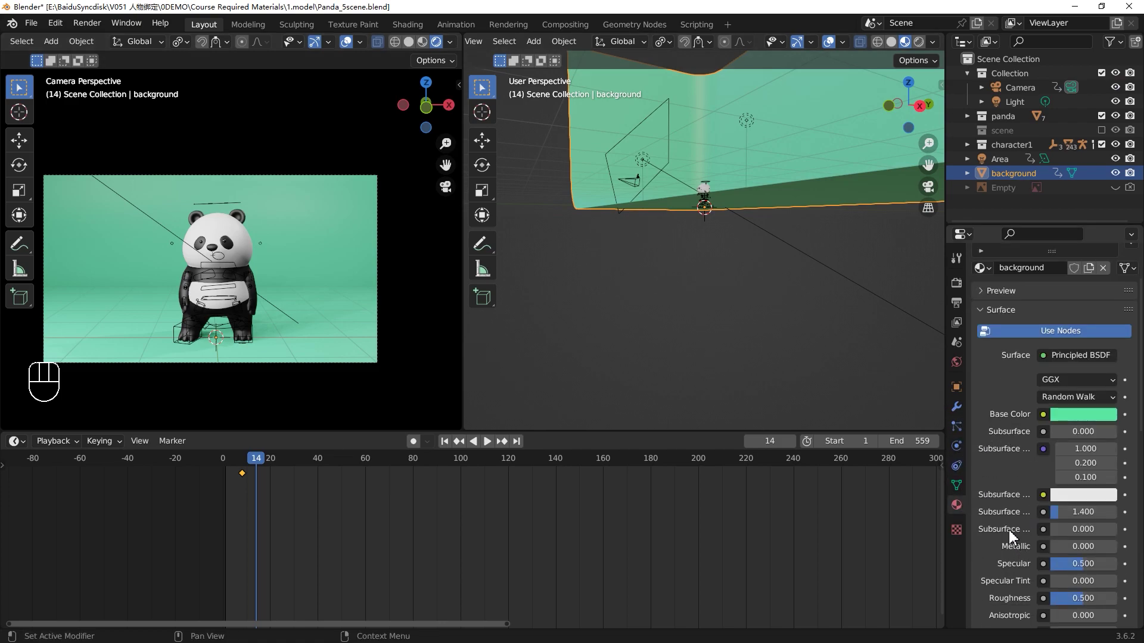
{"action": "scroll", "coordinate": [1011, 536], "scroll_direction": "down", "scroll_amount": 2}
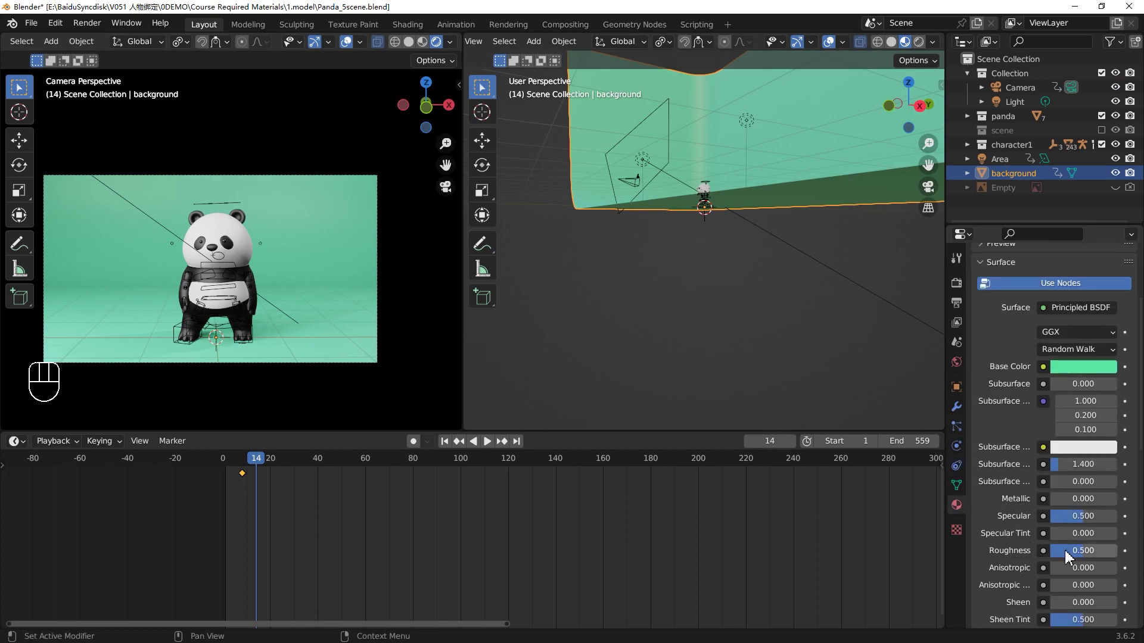
{"action": "left_click_drag", "start_coordinate": [1081, 555], "coordinate": [1111, 557]}
Darken the background's base colour to green hex 247D58 and replay the animation.
{"action": "left_click", "coordinate": [1083, 367]}
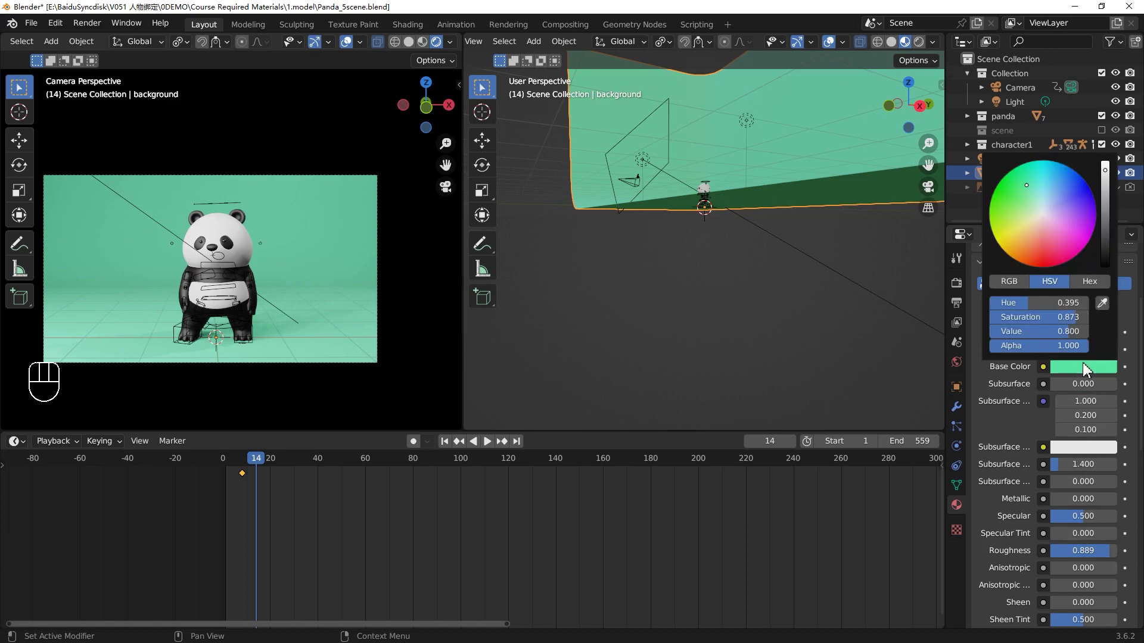
{"action": "left_click_drag", "start_coordinate": [1105, 175], "coordinate": [1105, 215]}
{"action": "left_click_drag", "start_coordinate": [1027, 185], "coordinate": [1027, 179]}
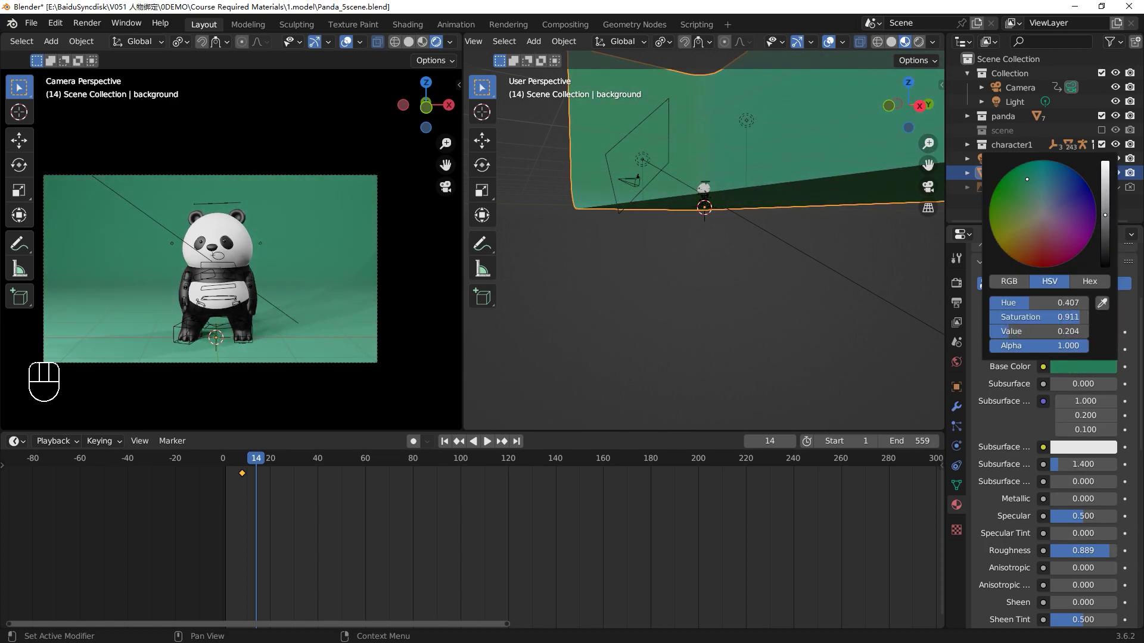
{"action": "left_click", "coordinate": [1071, 372]}
{"action": "left_click", "coordinate": [1089, 281]}
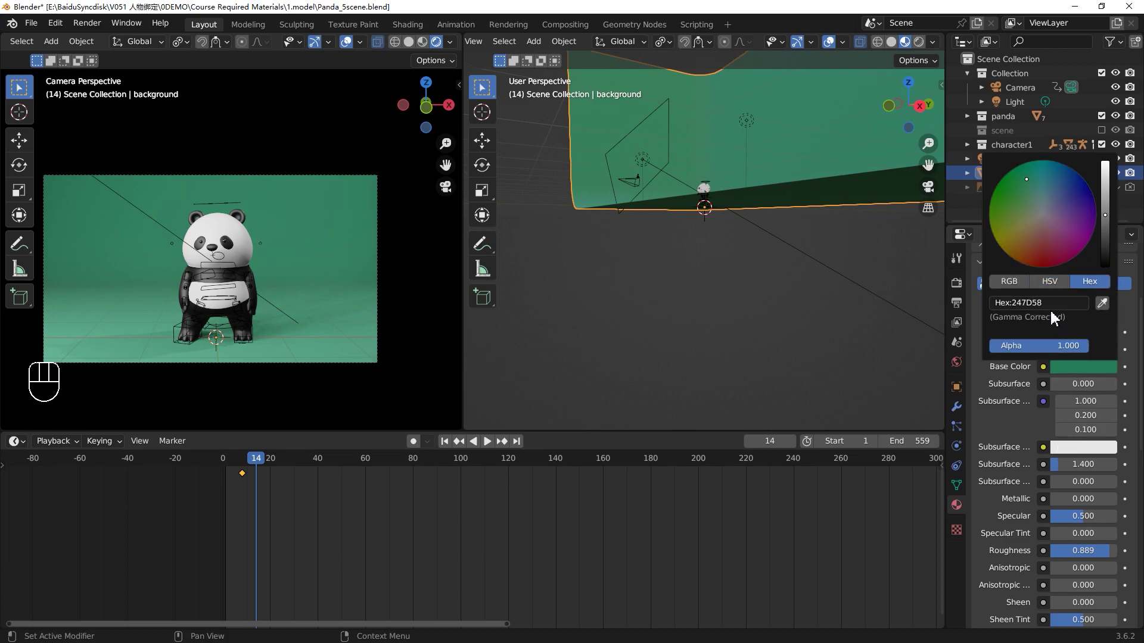
{"action": "key", "text": "space"}
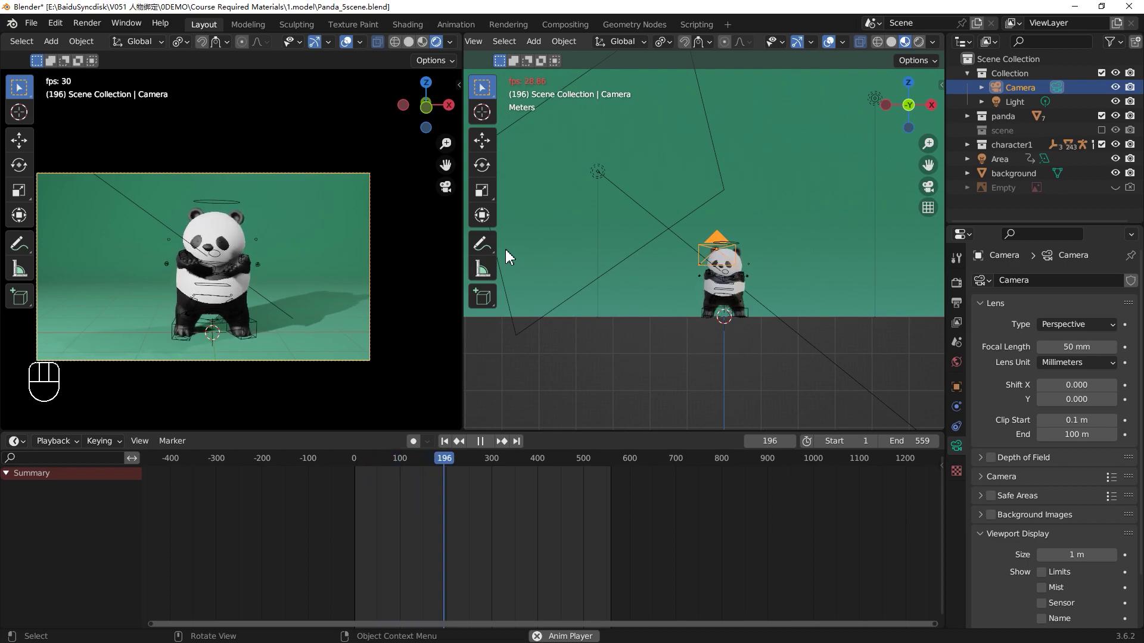
Duplicate the Area light with Shift+D and place the copy from the top view.
{"action": "key", "text": "space"}
{"action": "left_click", "coordinate": [597, 173]}
{"action": "key", "text": "space"}
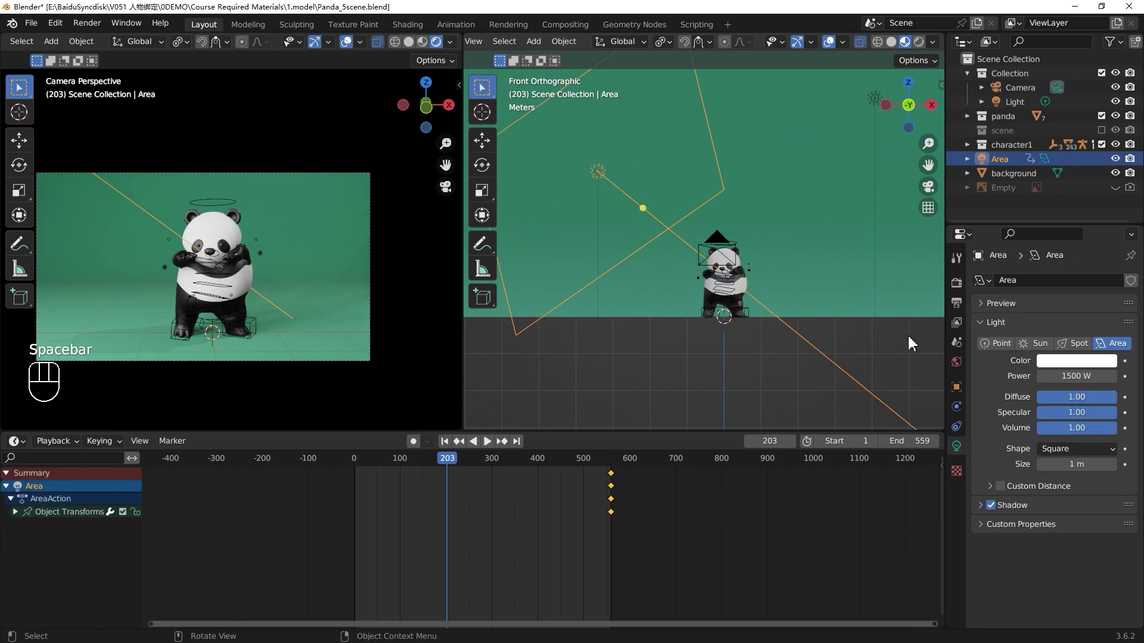
{"action": "key", "text": "space"}
{"action": "key", "text": "shift+d"}
{"action": "key", "text": "KP_7"}
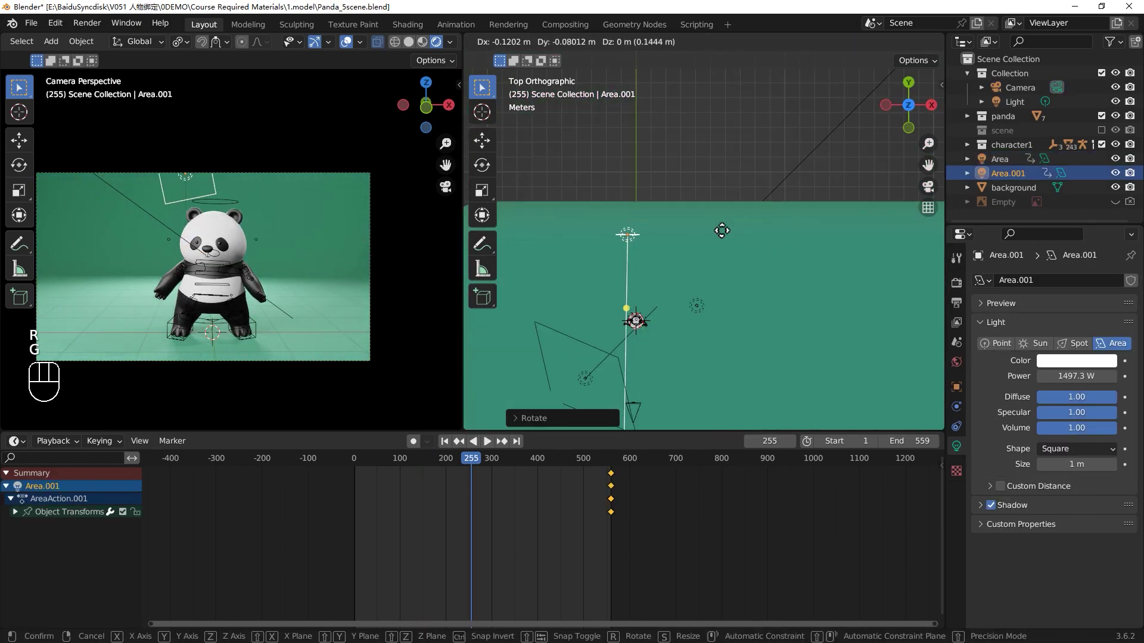
{"action": "left_click", "coordinate": [687, 270]}
Adjust Area.001's position from side and front views, then play the animation.
{"action": "key", "text": "KP_3"}
{"action": "key", "text": "g"}
{"action": "key", "text": "g"}
{"action": "middle_click_drag", "start_coordinate": [738, 240], "coordinate": [645, 327]}
{"action": "key", "text": "shift+Left"}
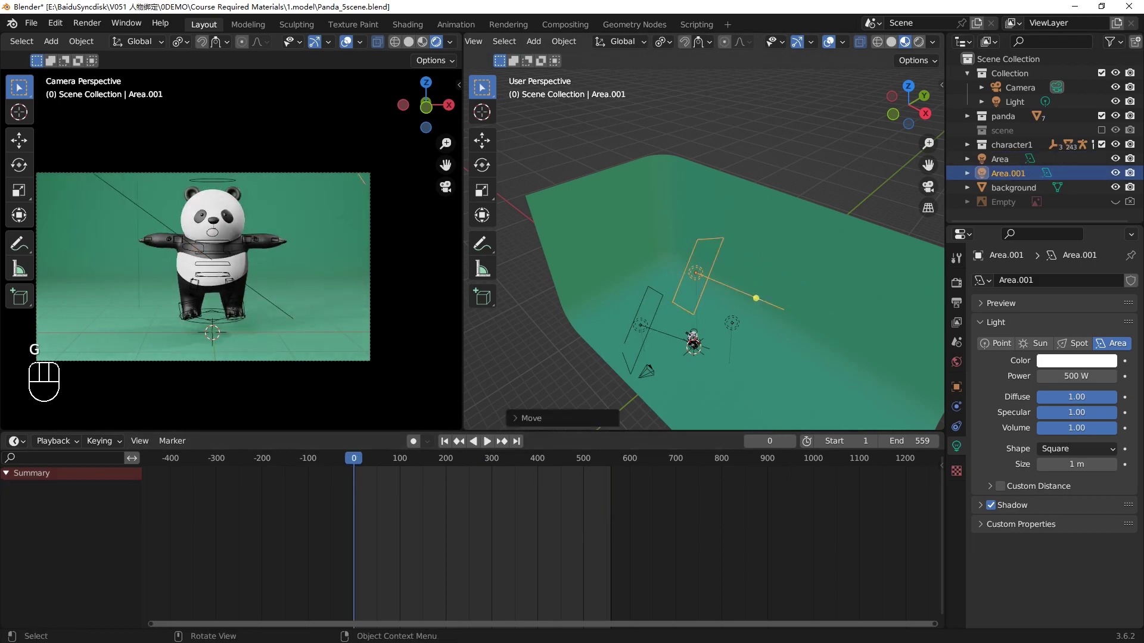
{"action": "key", "text": "KP_1"}
{"action": "scroll", "coordinate": [656, 286], "scroll_direction": "up", "scroll_amount": 3}
{"action": "middle_click_drag", "start_coordinate": [656, 286], "coordinate": [1052, 299]}
{"action": "left_click", "coordinate": [957, 283]}
{"action": "key", "text": "space"}
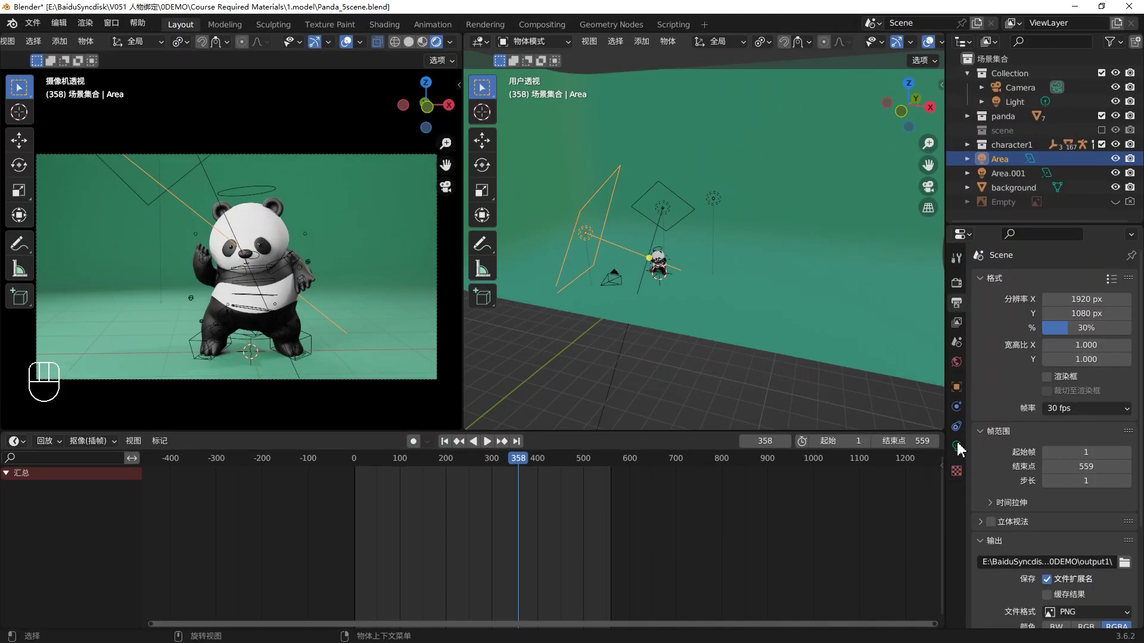
Set the Area light's power to 900 W.
{"action": "left_click", "coordinate": [957, 446]}
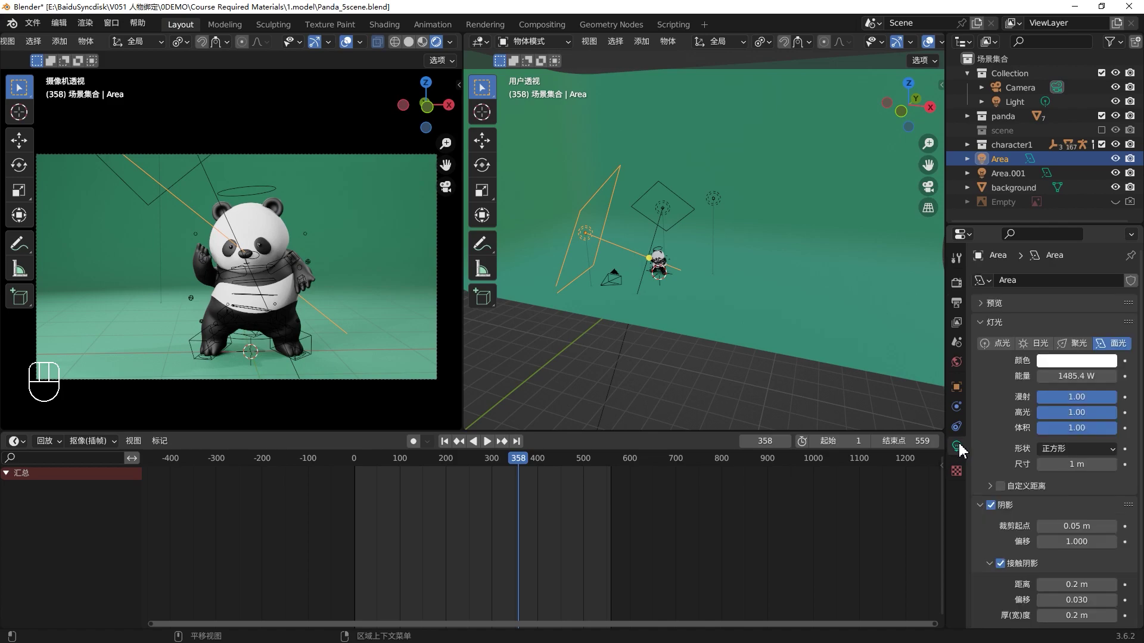
{"action": "left_click", "coordinate": [1070, 376]}
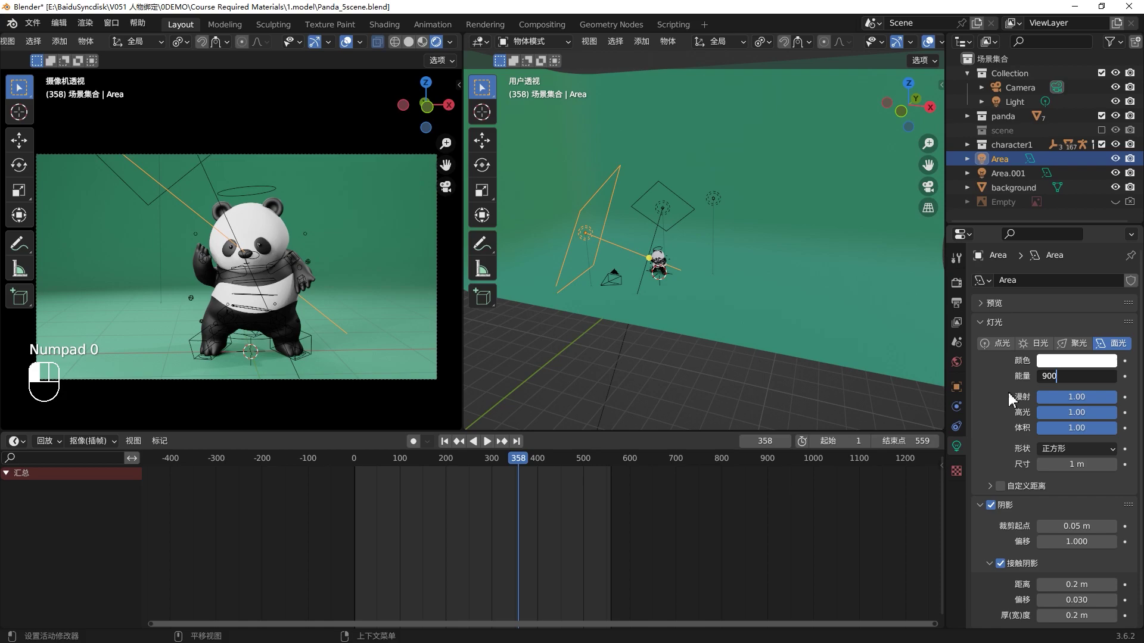
{"action": "key", "text": "Return"}
Leave Area.001 unchanged and set the point Light's power to 300 W.
{"action": "left_click", "coordinate": [684, 208]}
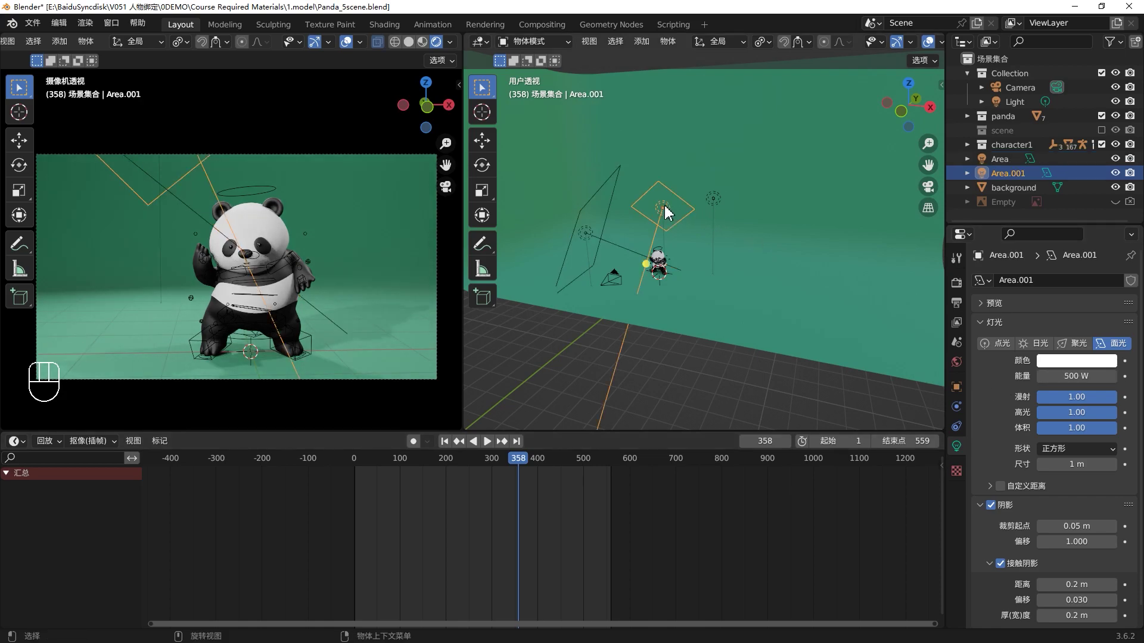
{"action": "left_click", "coordinate": [1085, 376]}
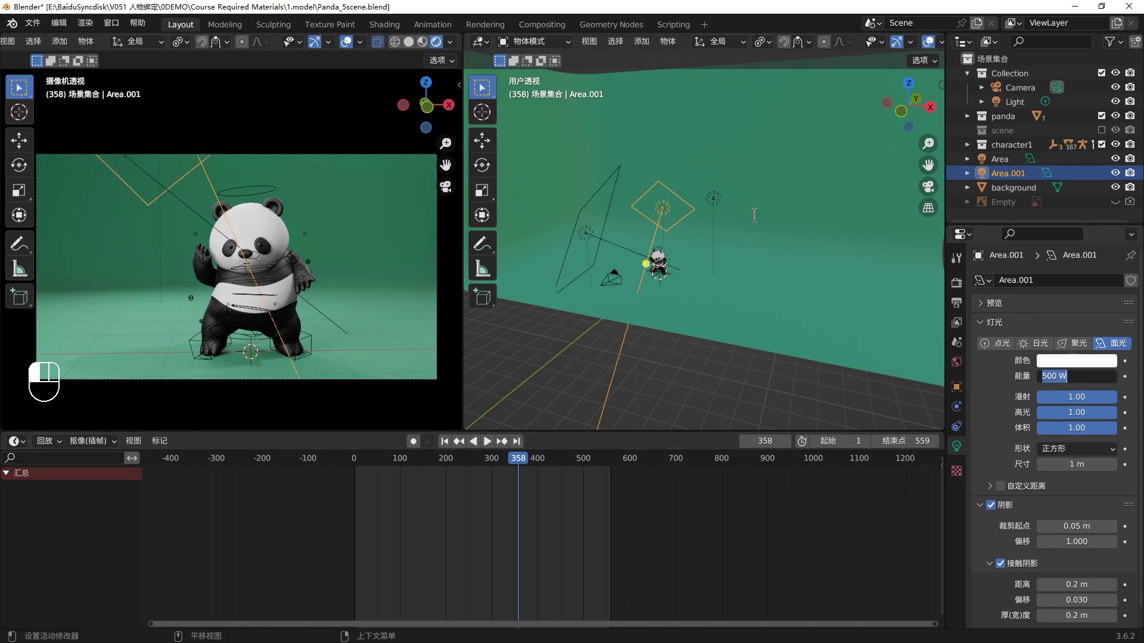
{"action": "left_click", "coordinate": [717, 199]}
{"action": "left_click", "coordinate": [713, 199]}
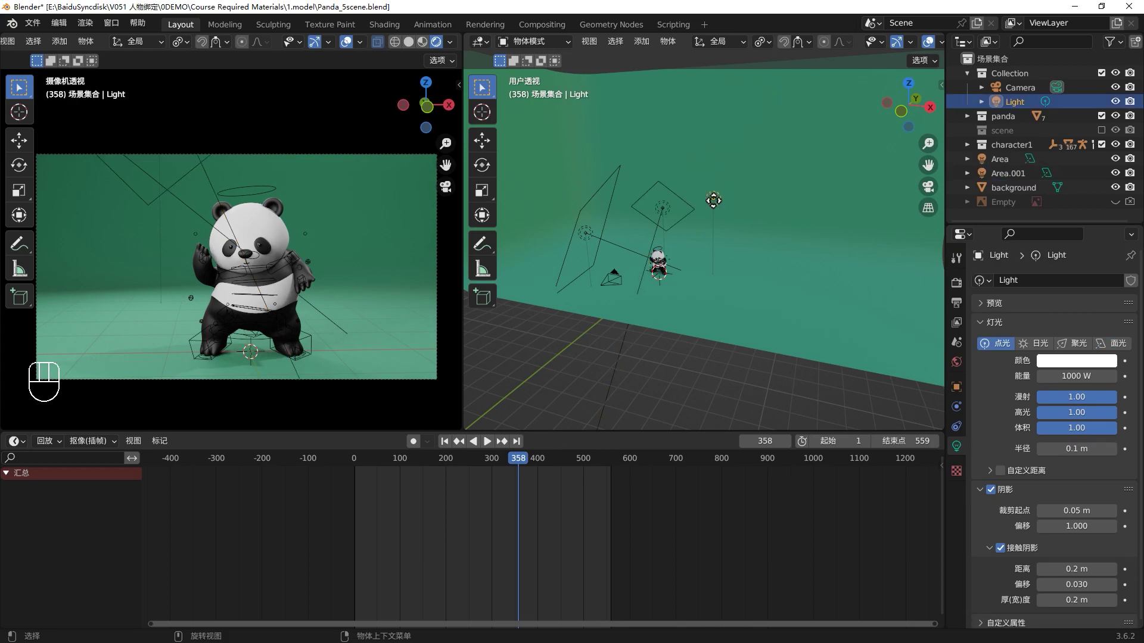
{"action": "left_click", "coordinate": [1096, 377]}
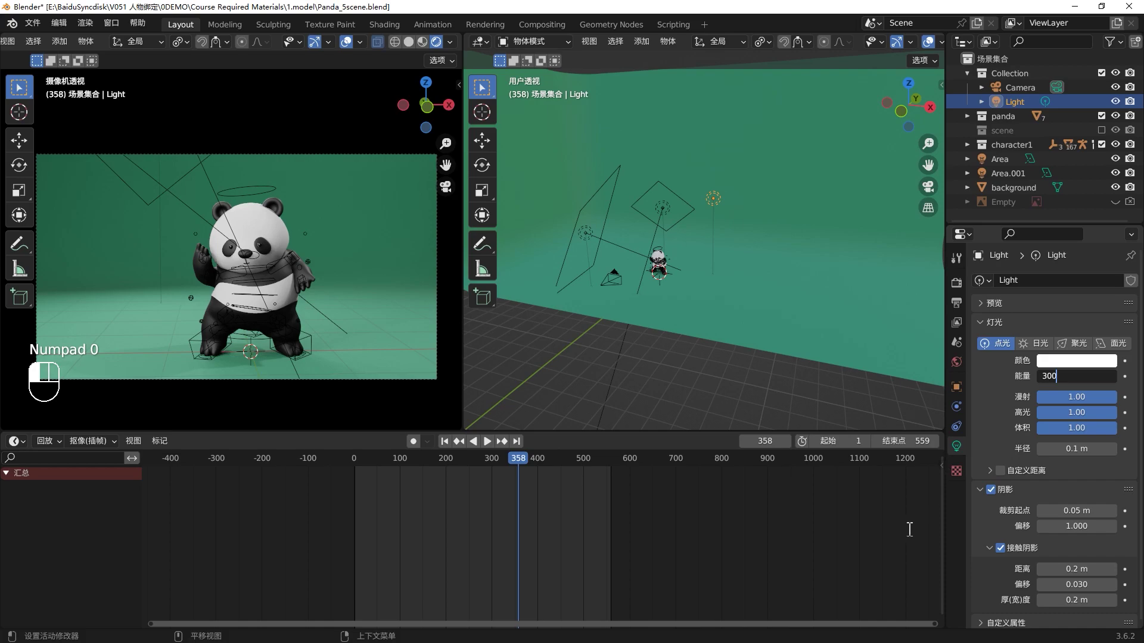
{"action": "key", "text": "Return"}
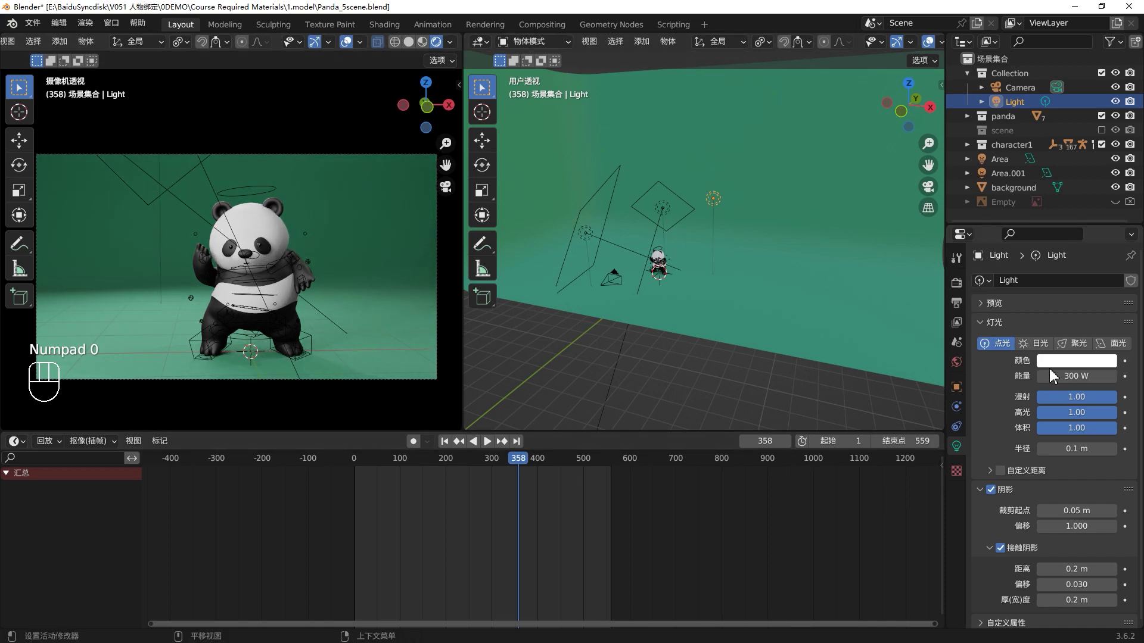
{"action": "left_click", "coordinate": [1072, 362]}
Tint the point Light blue-purple, and make Area.001 light blue at 800 W.
{"action": "left_click_drag", "start_coordinate": [1057, 211], "coordinate": [1067, 201]}
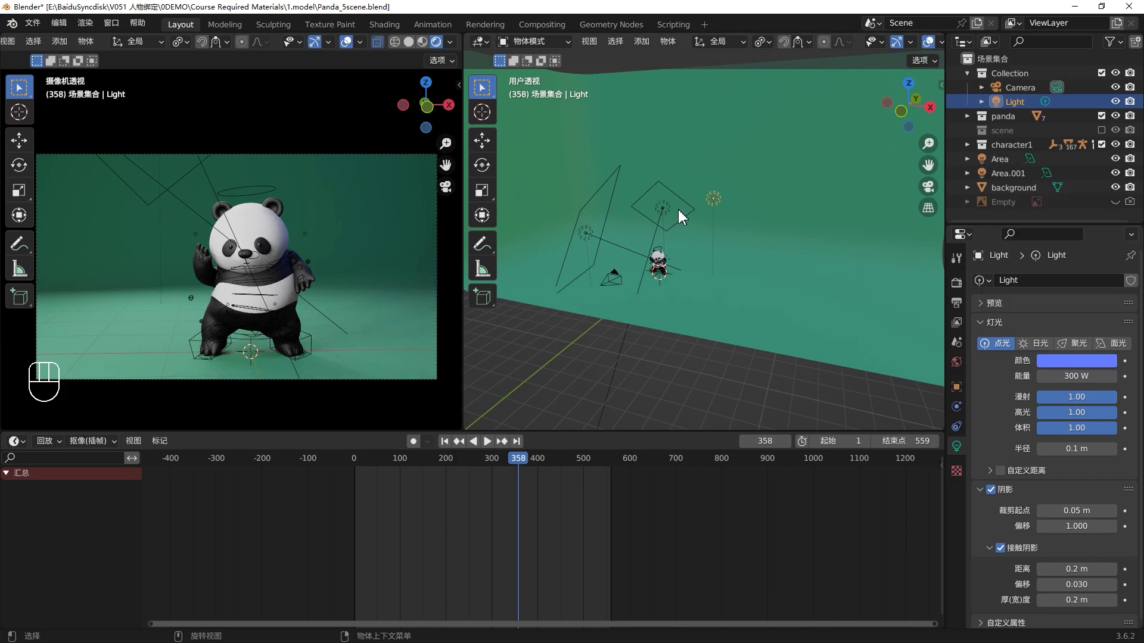
{"action": "left_click", "coordinate": [662, 207]}
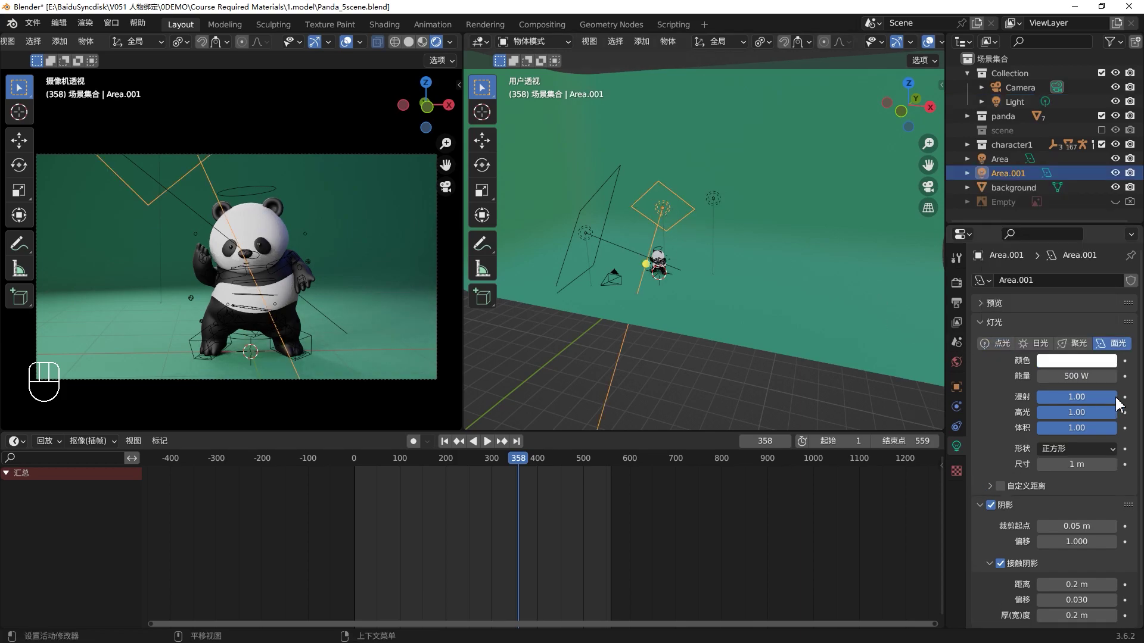
{"action": "left_click", "coordinate": [1074, 363]}
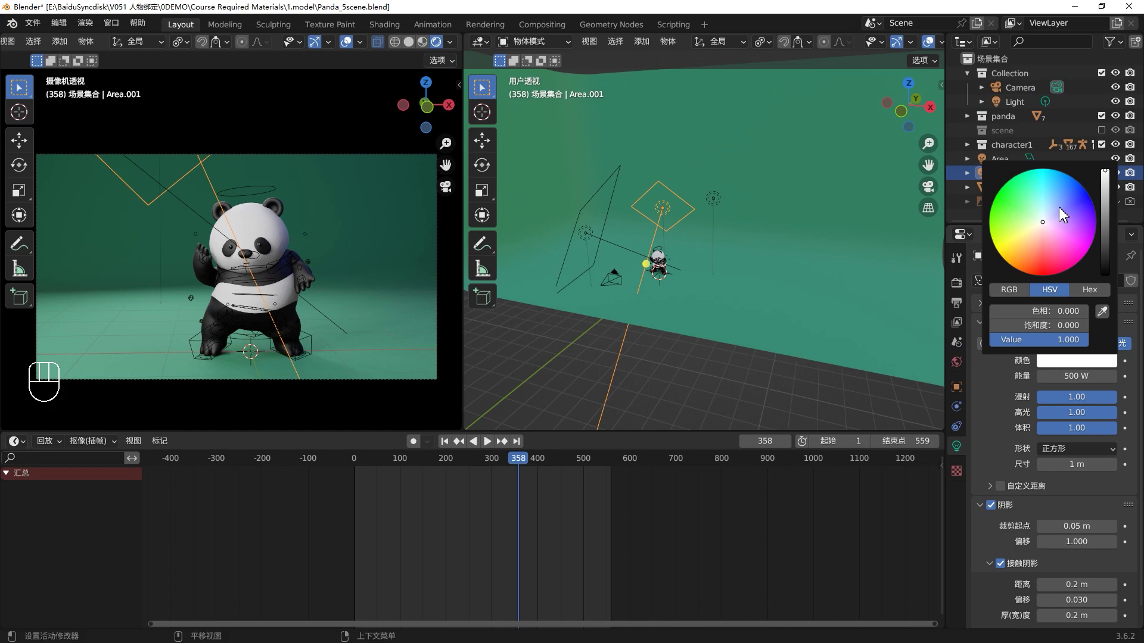
{"action": "left_click_drag", "start_coordinate": [1059, 206], "coordinate": [1058, 189]}
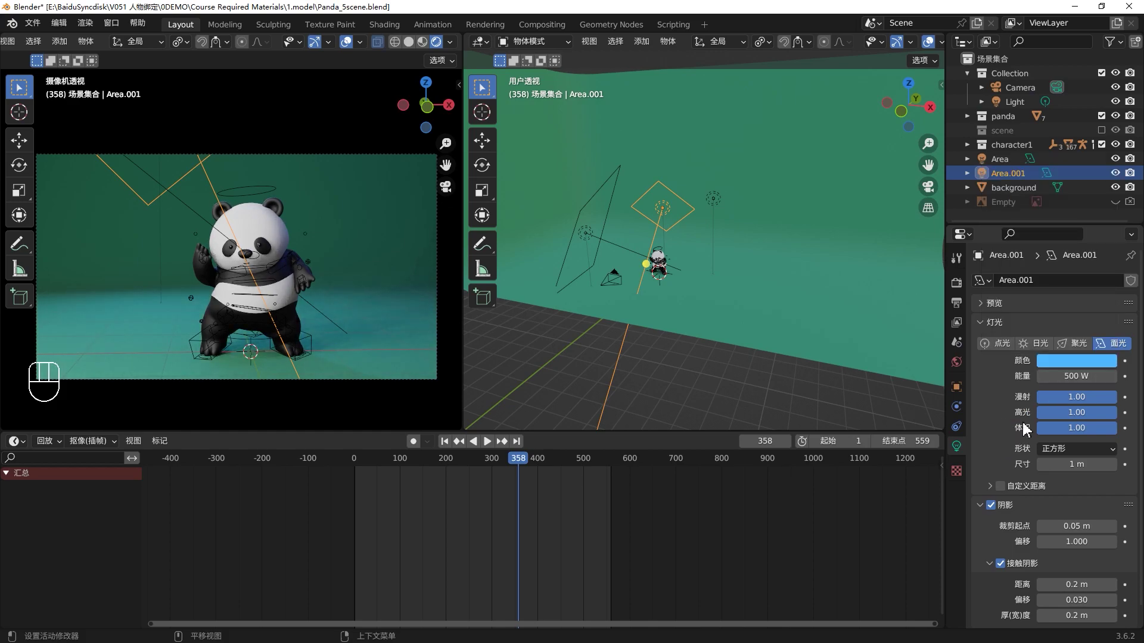
{"action": "left_click", "coordinate": [1072, 373]}
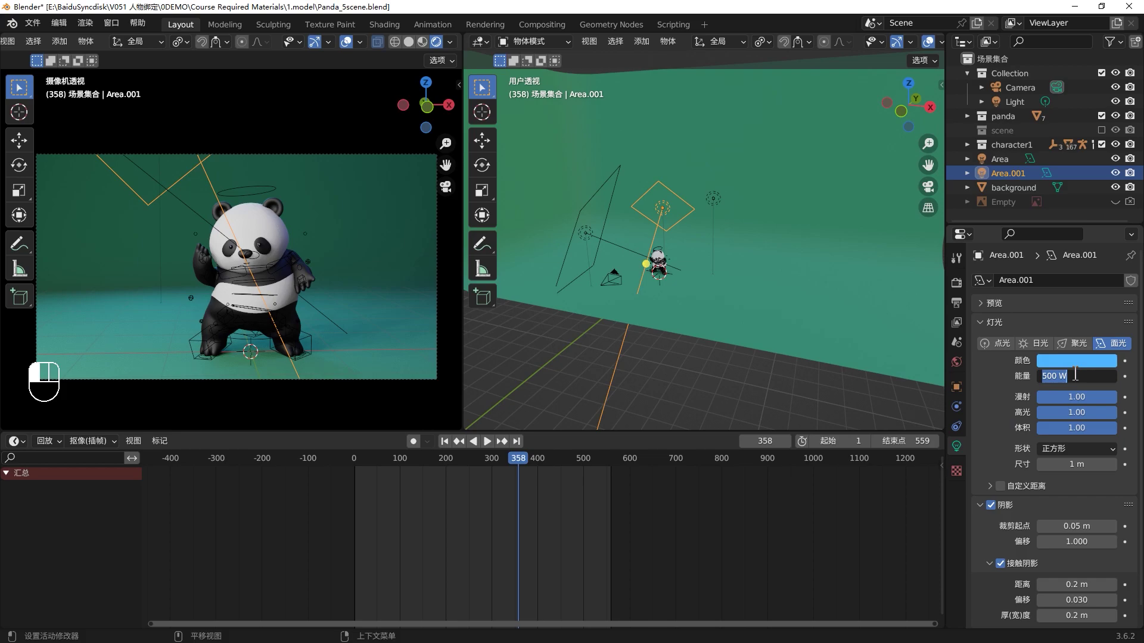
{"action": "type", "text": "800"}
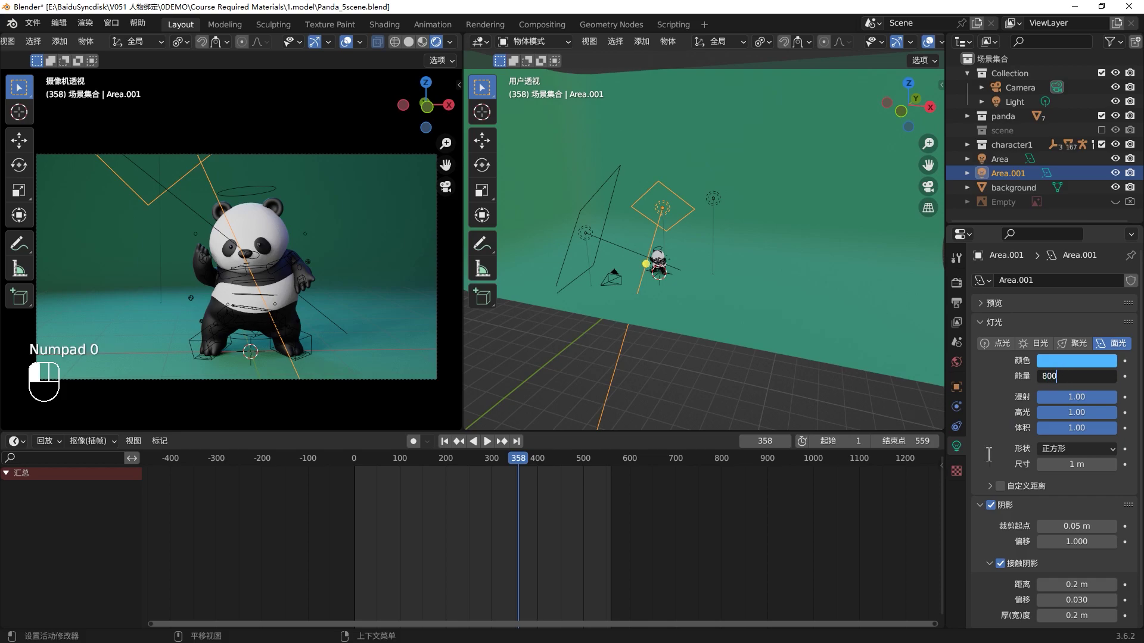
{"action": "left_click", "coordinate": [863, 512]}
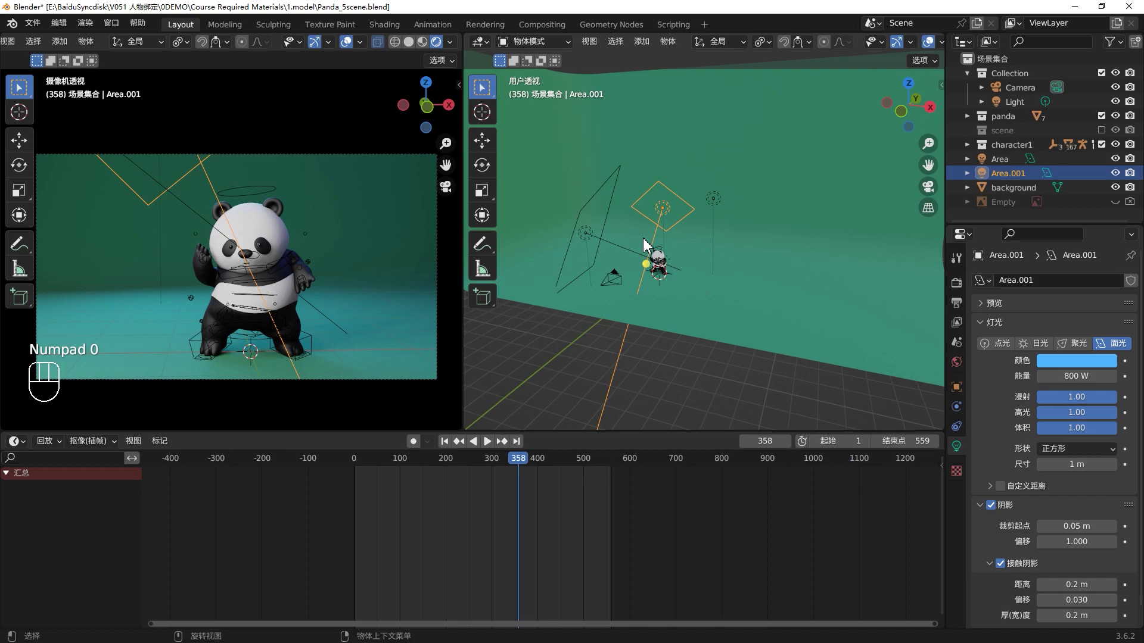
Give the Area light a pale pink tint.
{"action": "left_click", "coordinate": [589, 226]}
{"action": "left_click", "coordinate": [1080, 360]}
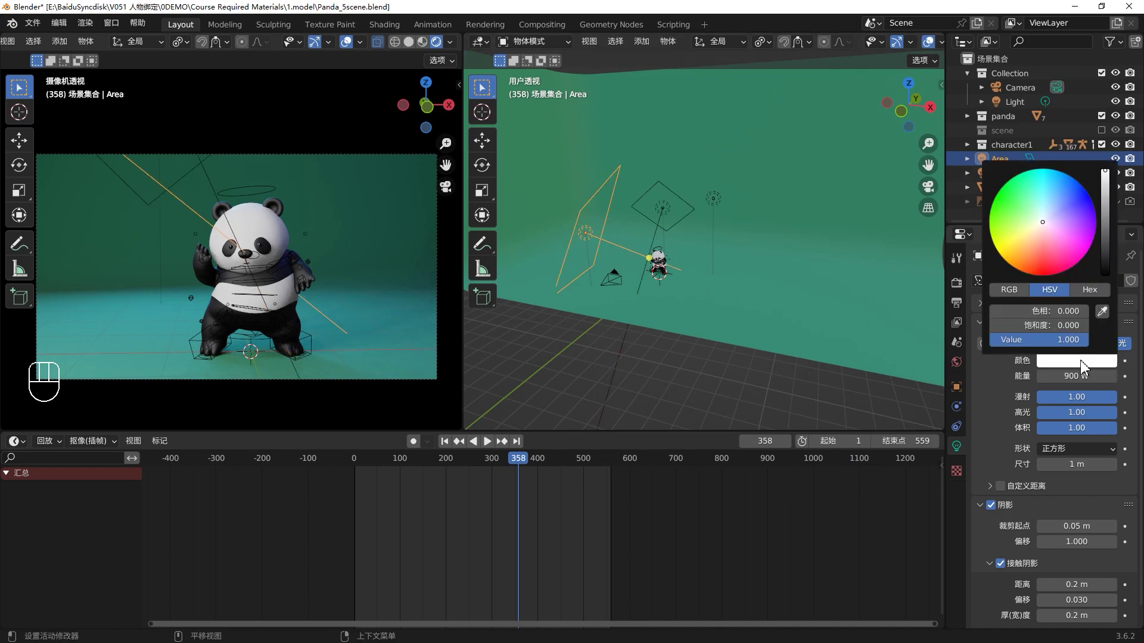
{"action": "left_click_drag", "start_coordinate": [1043, 227], "coordinate": [1037, 231]}
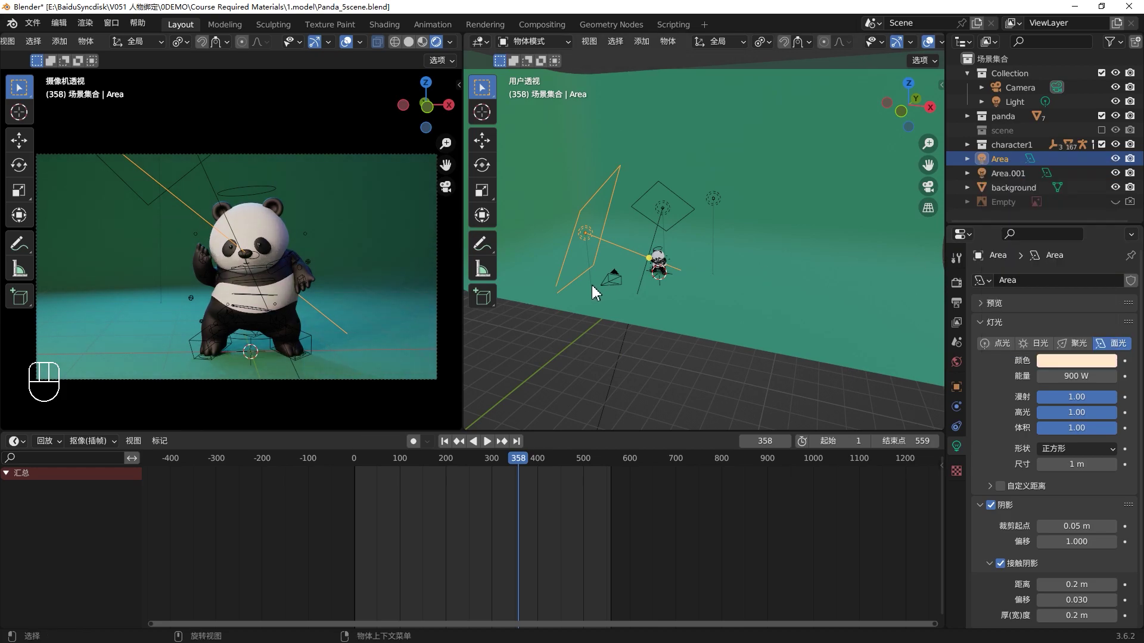
Set the render resolution scale to 100% and render a full 1920×1080 test frame.
{"action": "key", "text": "F12"}
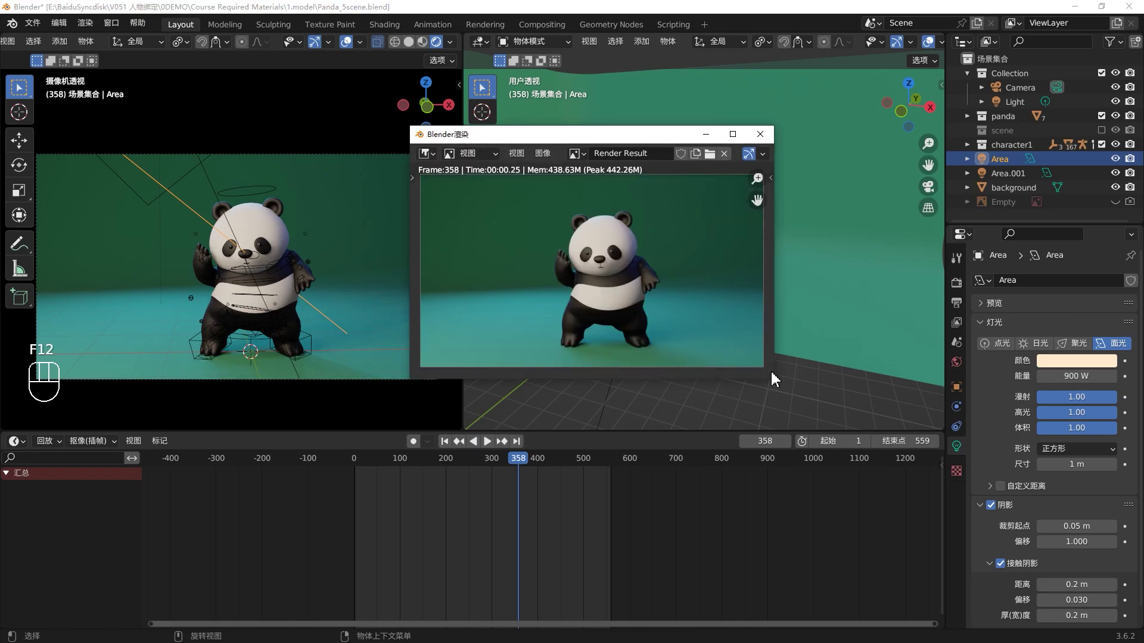
{"action": "left_click_drag", "start_coordinate": [767, 378], "coordinate": [902, 519]}
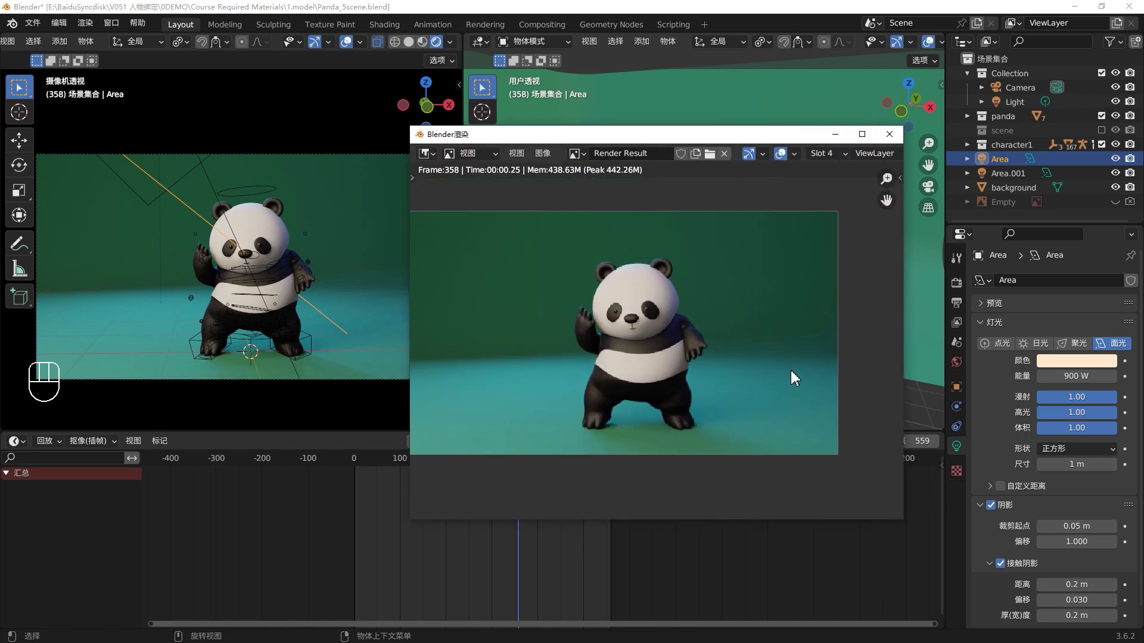
{"action": "left_click", "coordinate": [956, 283]}
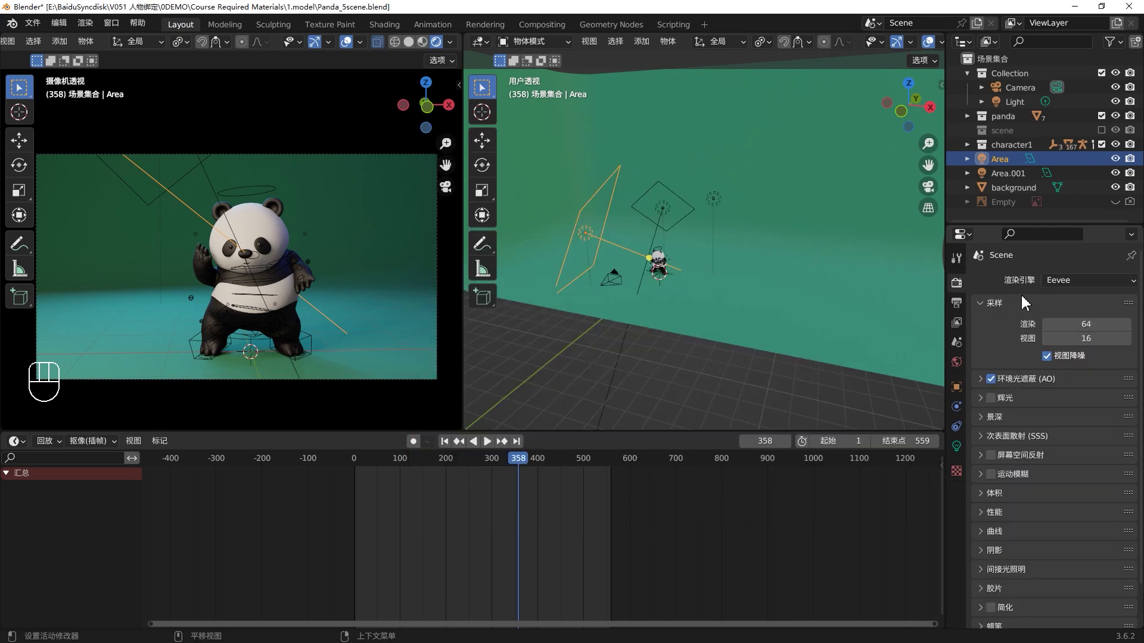
{"action": "left_click", "coordinate": [955, 307]}
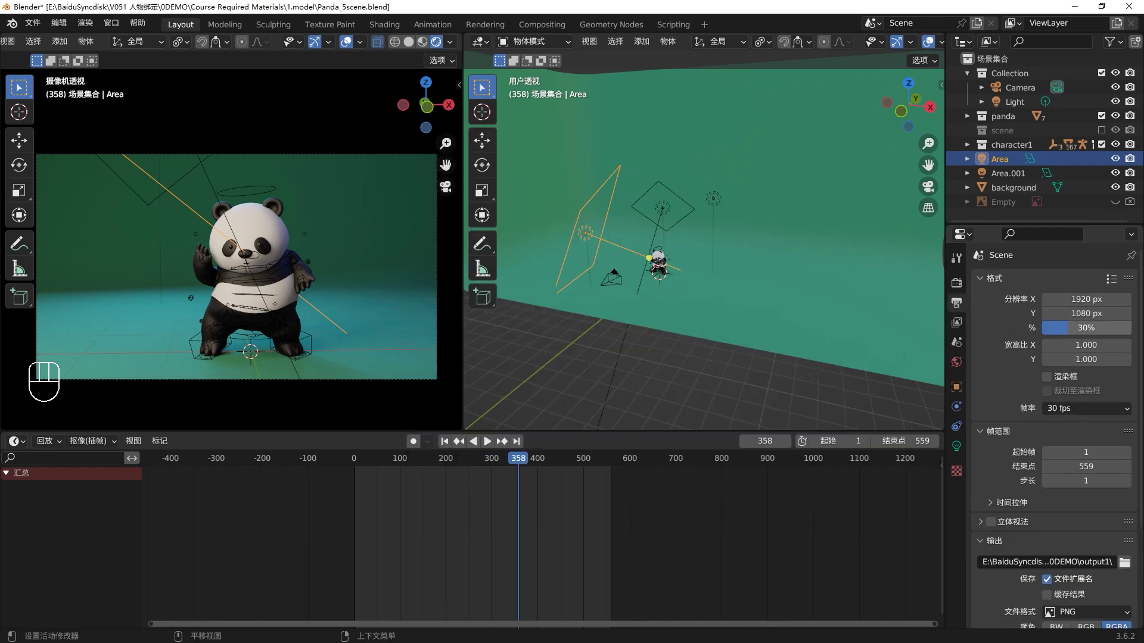
{"action": "left_click", "coordinate": [1062, 327]}
{"action": "type", "text": "100"}
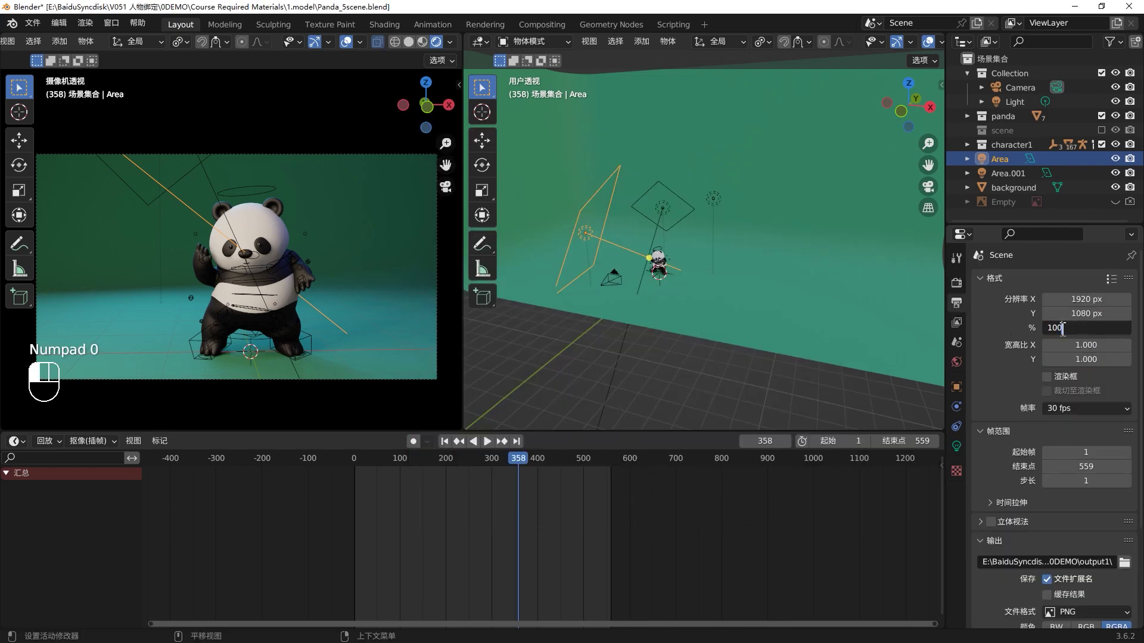
{"action": "left_click", "coordinate": [989, 361]}
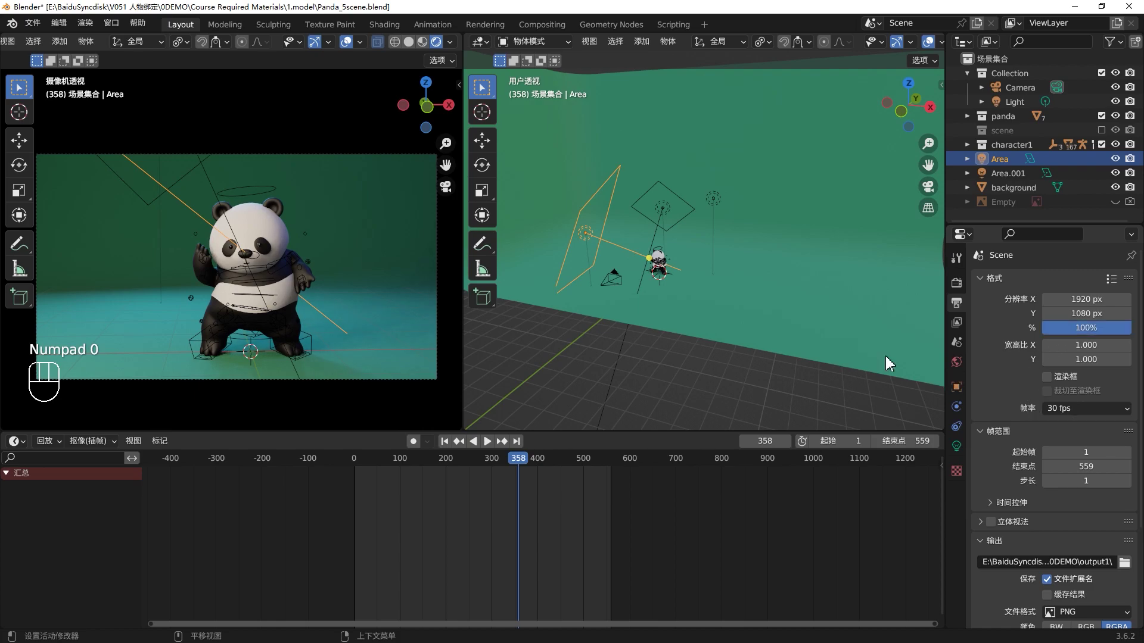
{"action": "key", "text": "F12"}
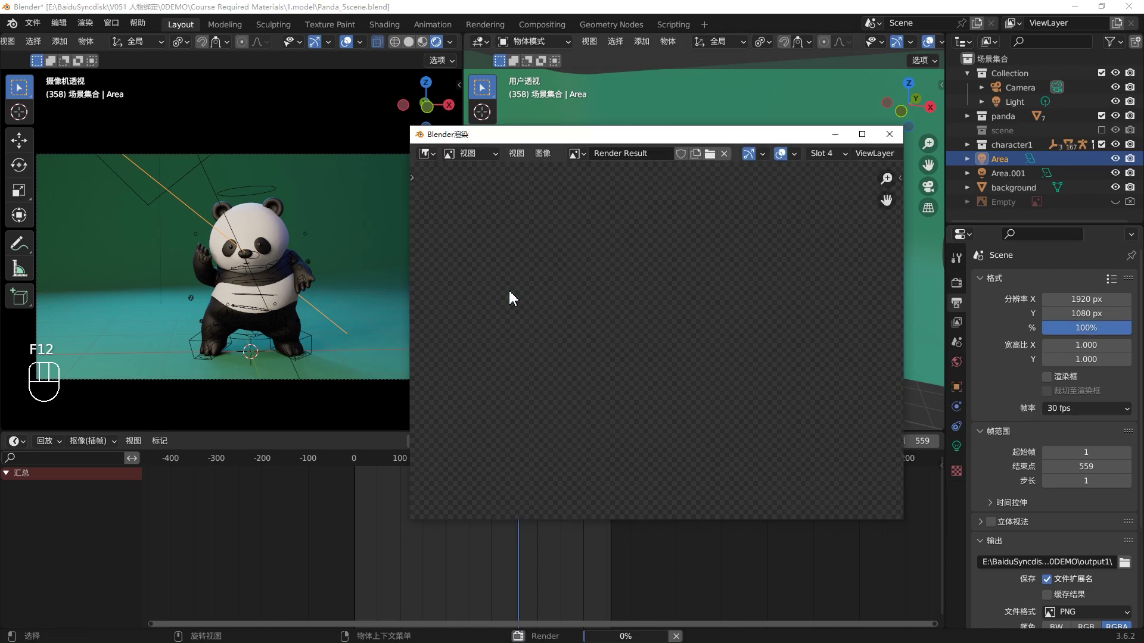
Close the render result, play to frame 387 and render it as a still.
{"action": "left_click", "coordinate": [863, 137]}
{"action": "scroll", "coordinate": [781, 227], "scroll_direction": "down", "scroll_amount": 4}
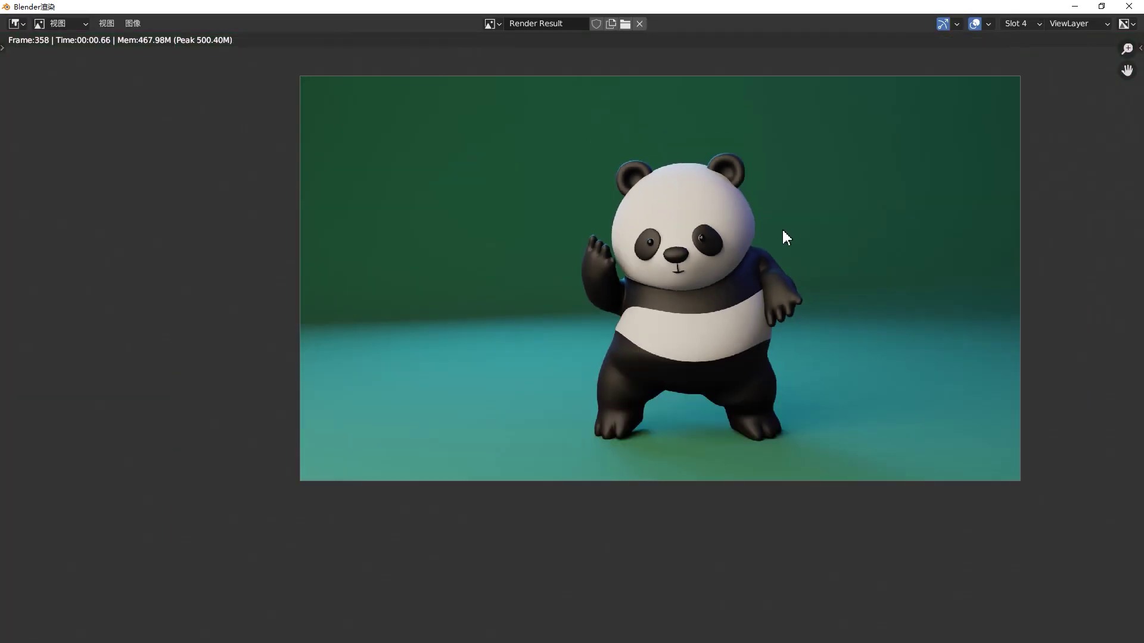
{"action": "scroll", "coordinate": [780, 222], "scroll_direction": "up", "scroll_amount": 2}
{"action": "double_click", "coordinate": [795, 7]}
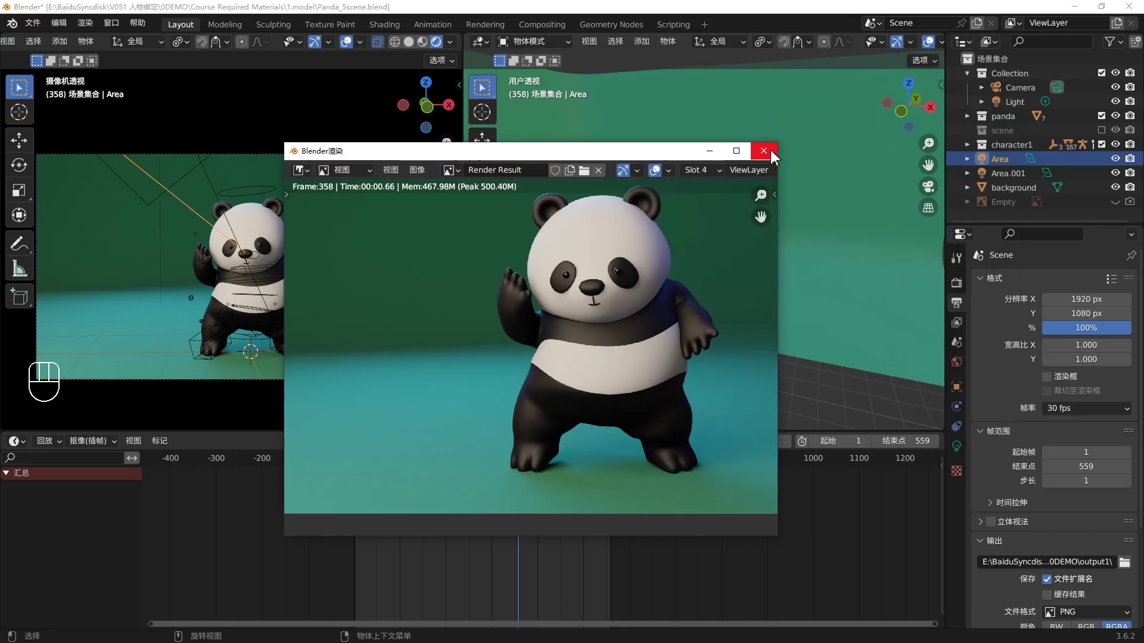
{"action": "left_click", "coordinate": [761, 148]}
{"action": "key", "text": "space"}
{"action": "key", "text": "space"}
{"action": "key", "text": "F12"}
{"action": "scroll", "coordinate": [447, 289], "scroll_direction": "down", "scroll_amount": 2}
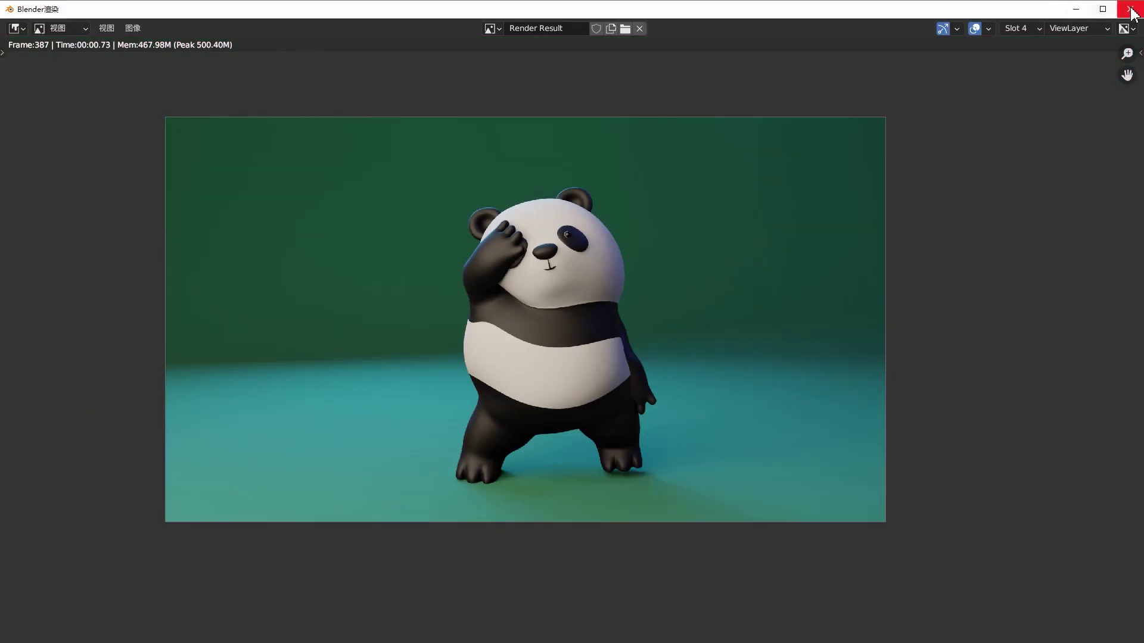
Set the render output to a new folder output5 inside 0DEMO.
{"action": "left_click", "coordinate": [1131, 7]}
{"action": "middle_click_drag", "start_coordinate": [678, 291], "coordinate": [671, 296]}
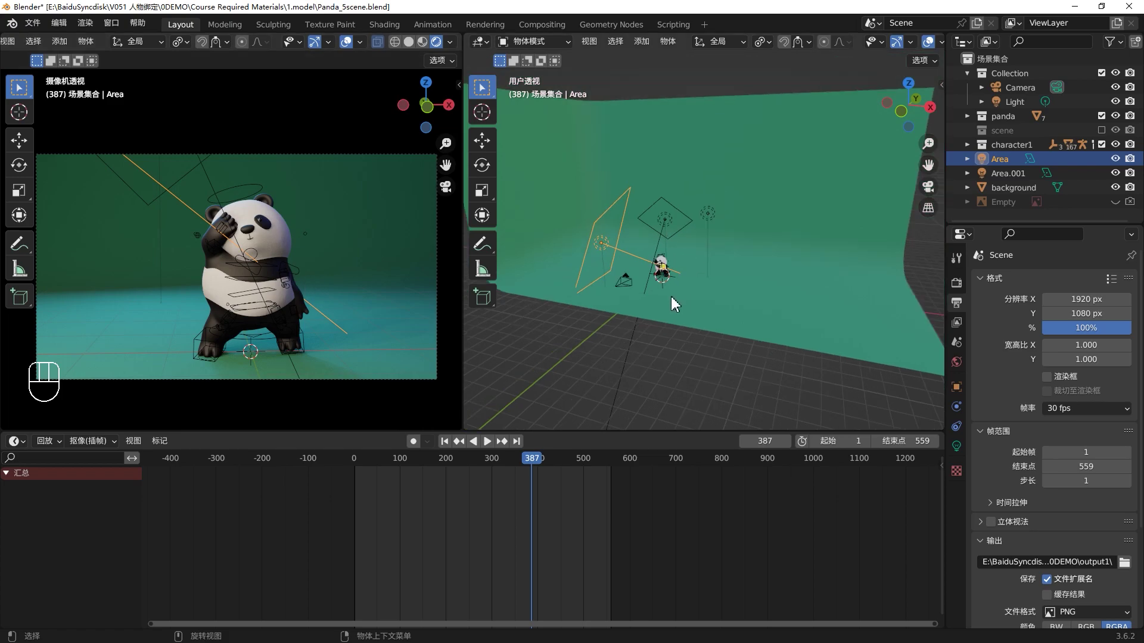
{"action": "scroll", "coordinate": [1013, 472], "scroll_direction": "down", "scroll_amount": 5}
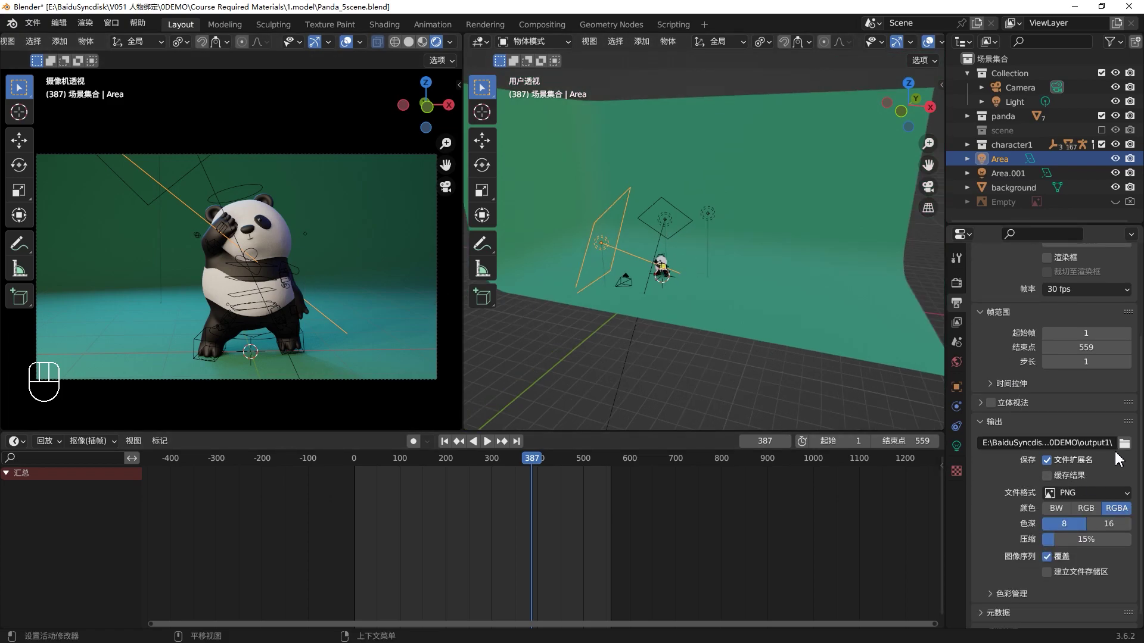
{"action": "left_click", "coordinate": [1124, 443]}
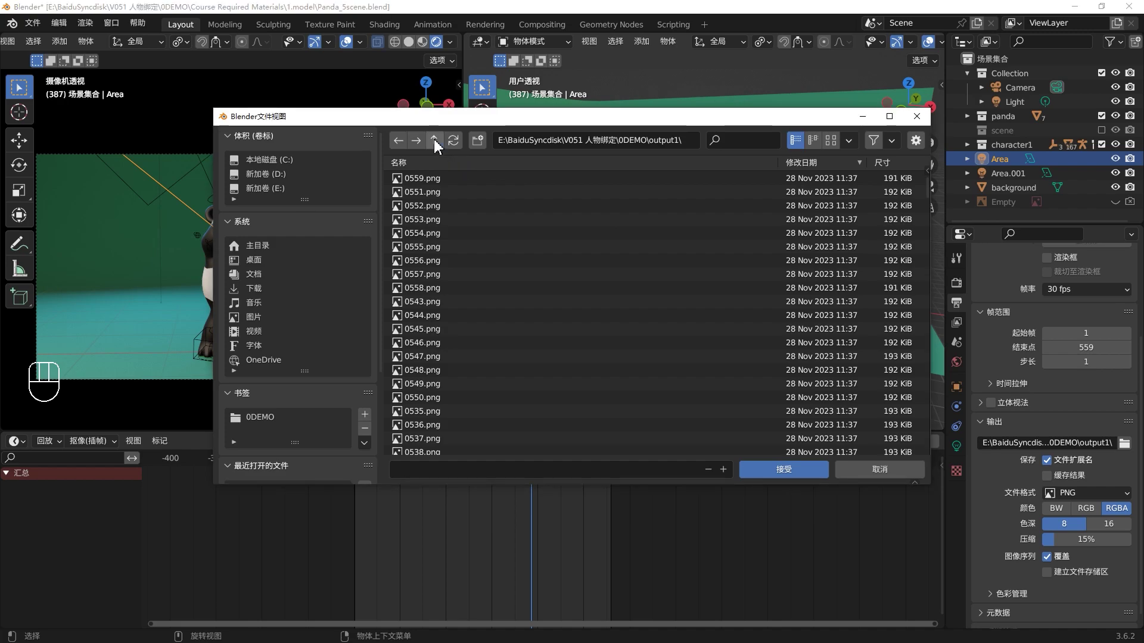
{"action": "left_click", "coordinate": [434, 139]}
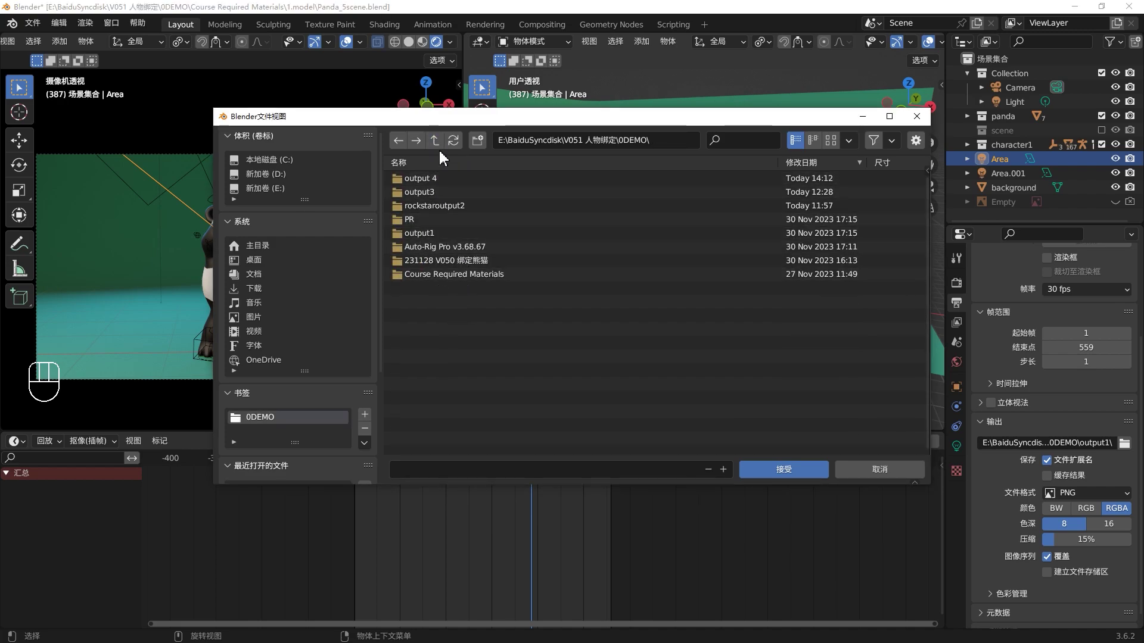
{"action": "left_click", "coordinate": [476, 142]}
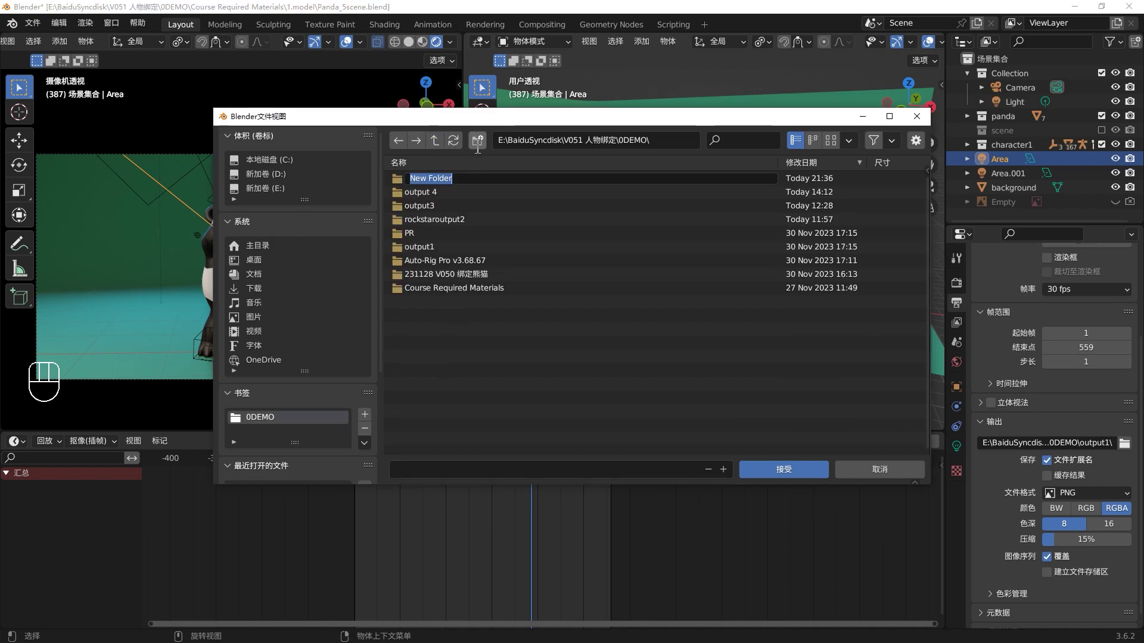
{"action": "key", "text": "Return"}
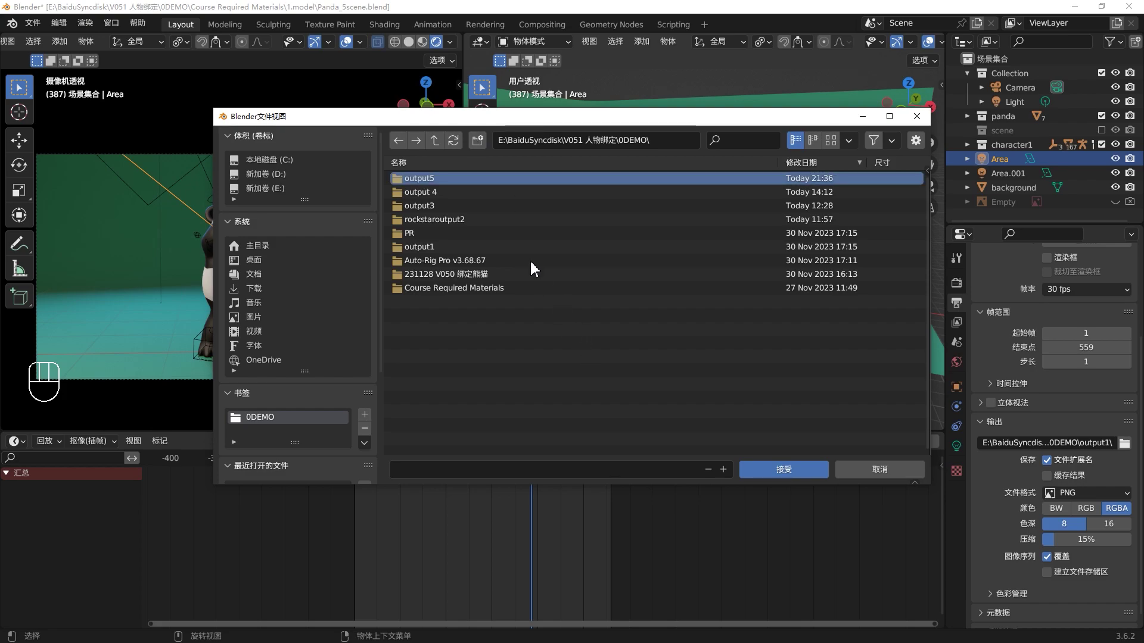
{"action": "double_click", "coordinate": [488, 177]}
{"action": "key", "text": "Return"}
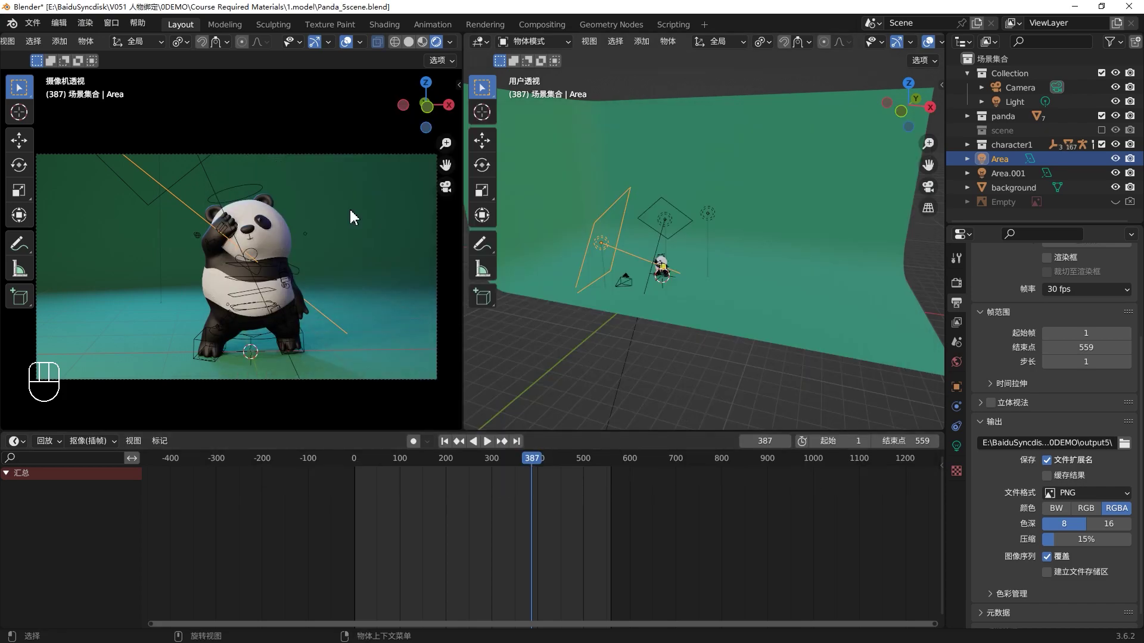
Render the animation, then close the render window.
{"action": "left_click", "coordinate": [89, 24]}
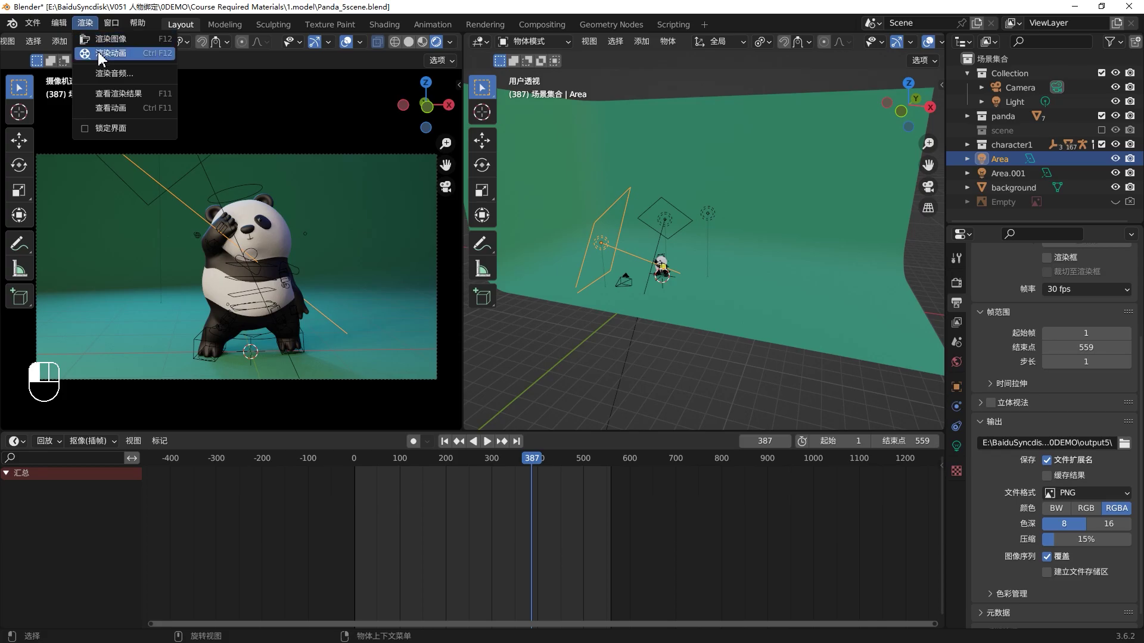
{"action": "left_click", "coordinate": [98, 52]}
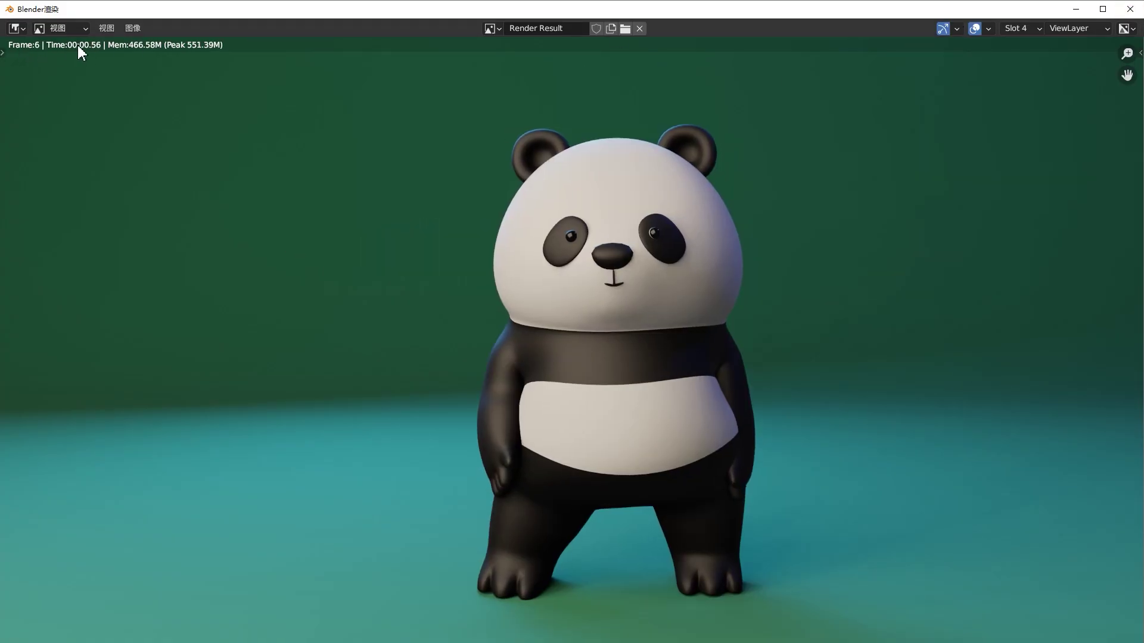
{"action": "left_click", "coordinate": [1129, 10]}
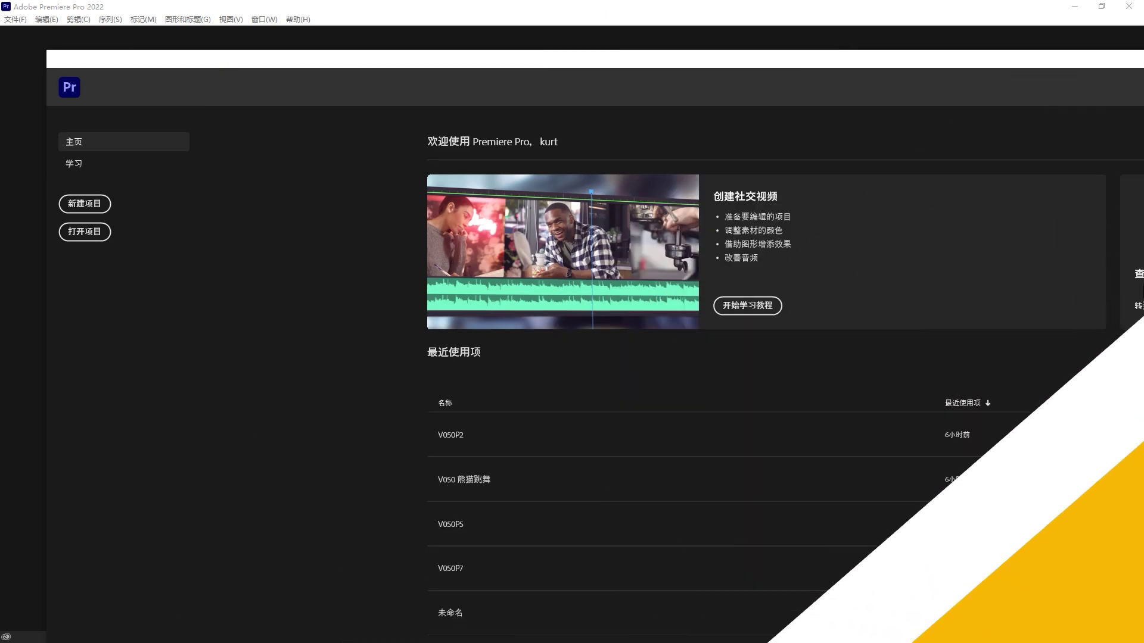
Create a new Premiere Pro project named 'test'.
{"action": "left_click", "coordinate": [104, 207]}
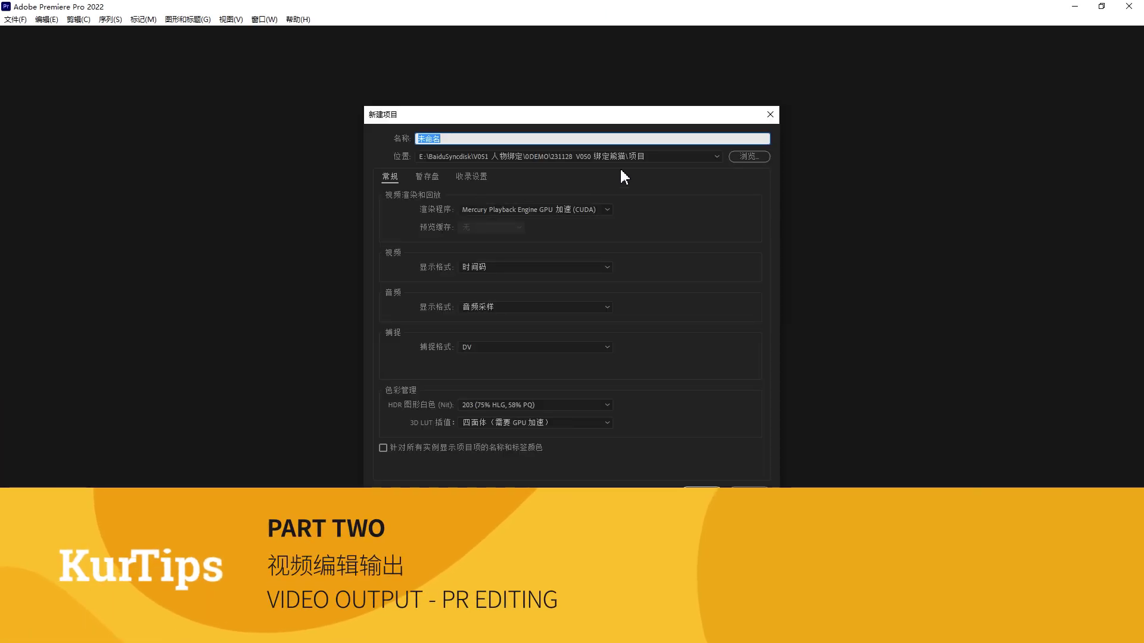
{"action": "type", "text": "test"}
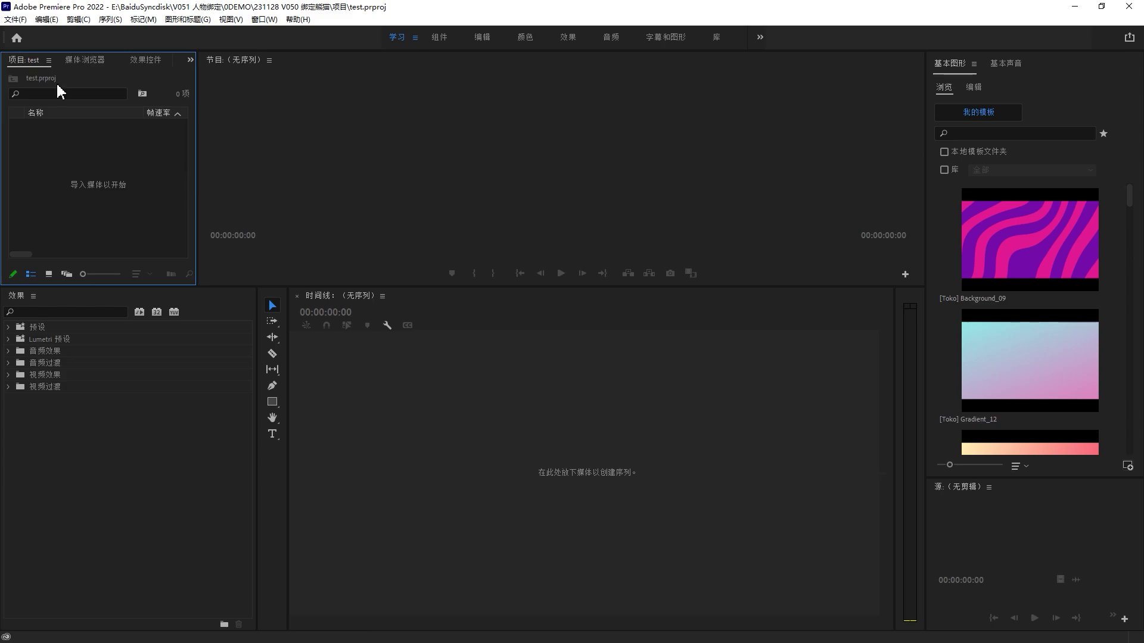
{"action": "right_click", "coordinate": [52, 162]}
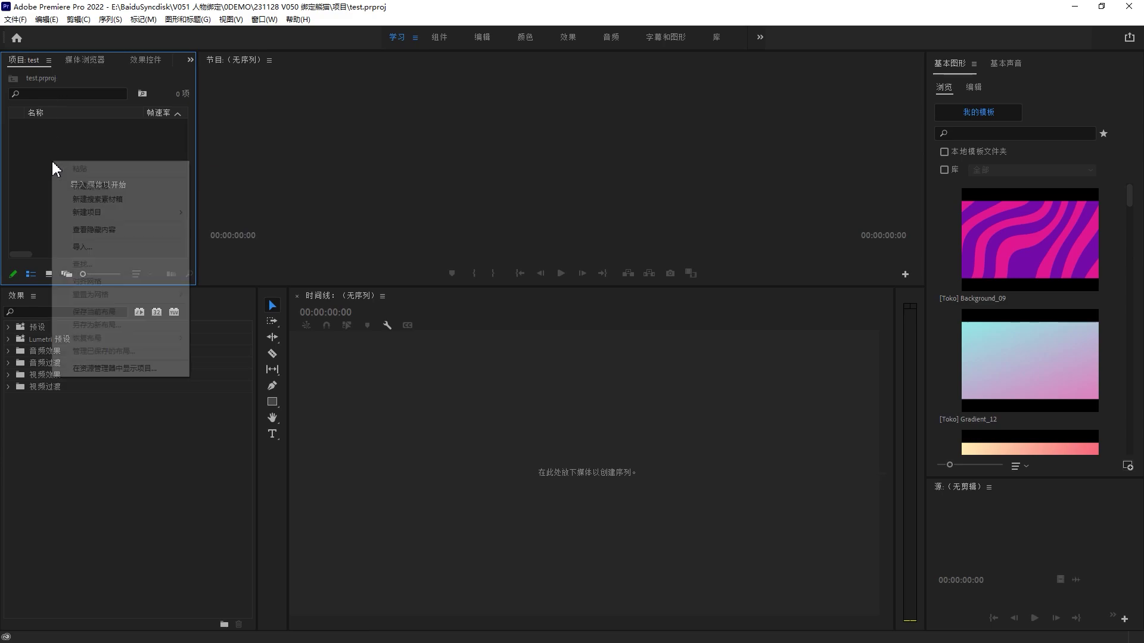
Import 0002.png as an image sequence and build sequence 0002 from it.
{"action": "left_click", "coordinate": [102, 246]}
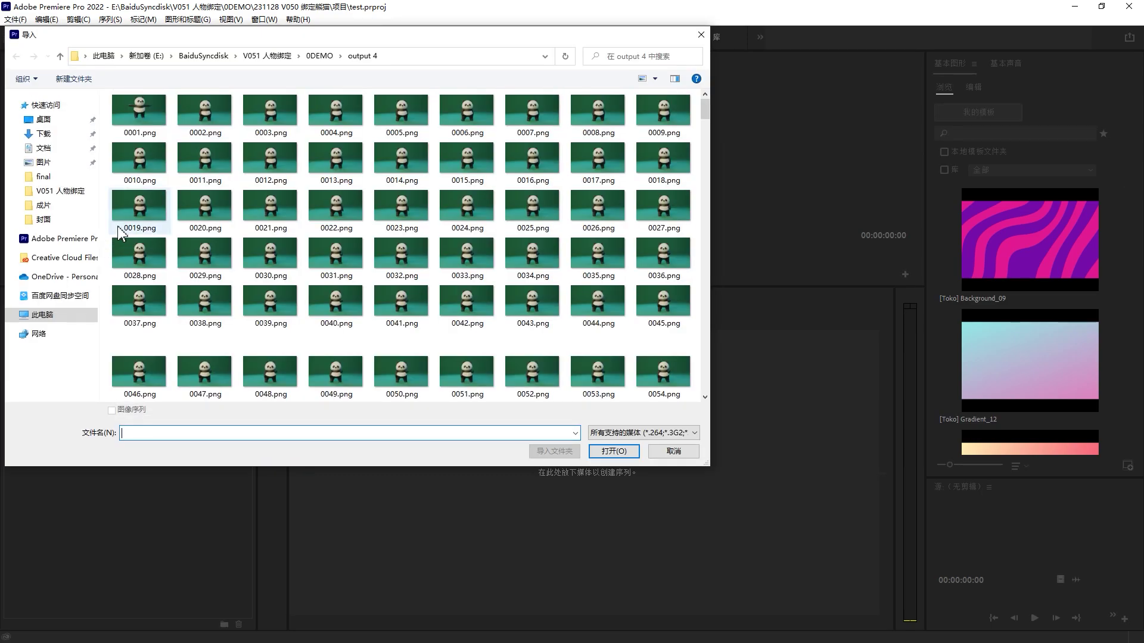
{"action": "left_click", "coordinate": [214, 118]}
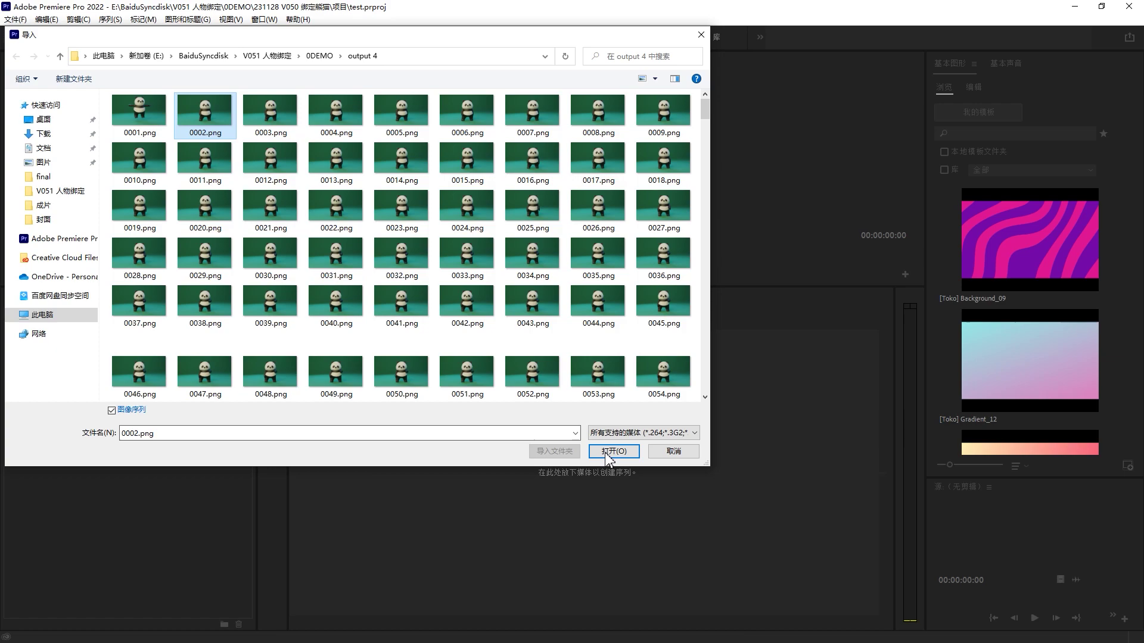
{"action": "left_click", "coordinate": [636, 451]}
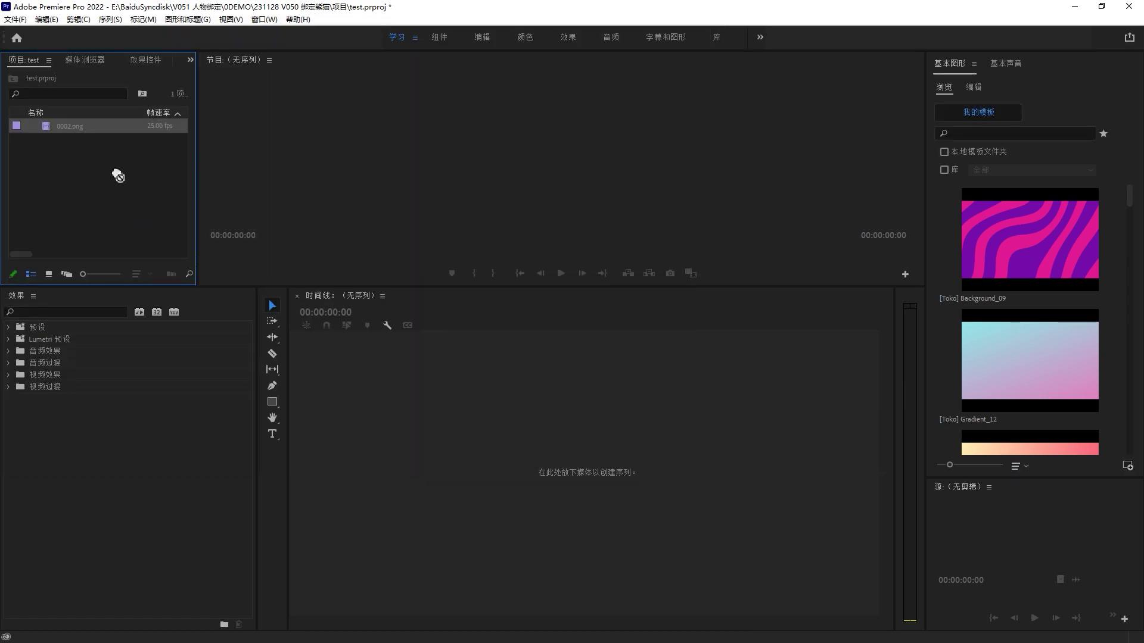
{"action": "left_click_drag", "start_coordinate": [331, 386], "coordinate": [331, 386]}
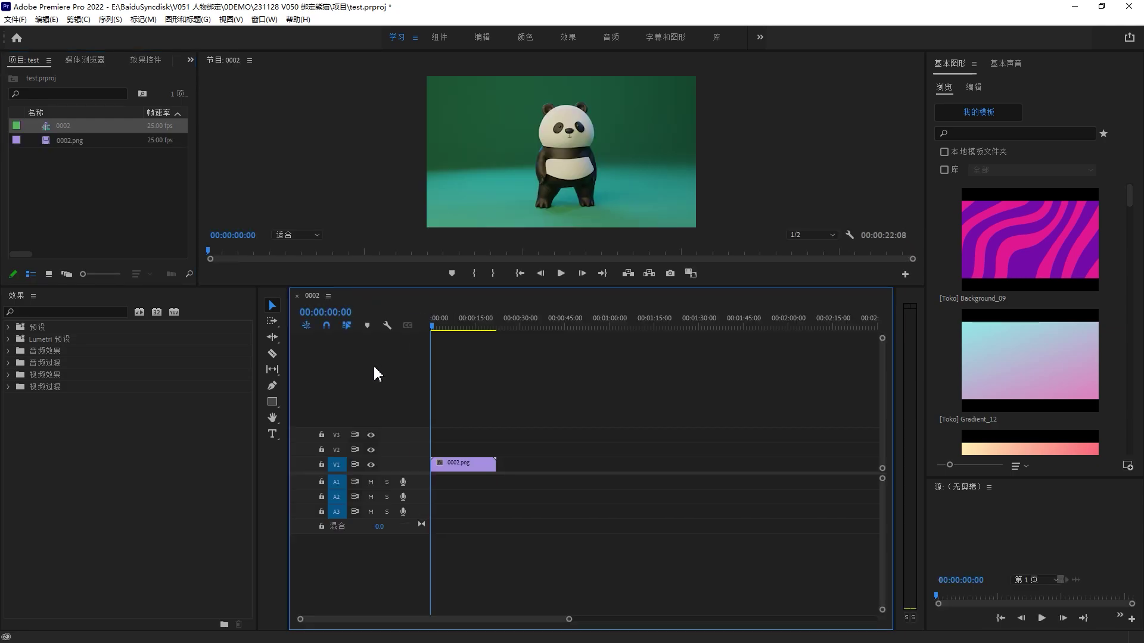
Import rockstar.mp4 from Course Required Materials\4.mocap videos into the project.
{"action": "right_click", "coordinate": [93, 189]}
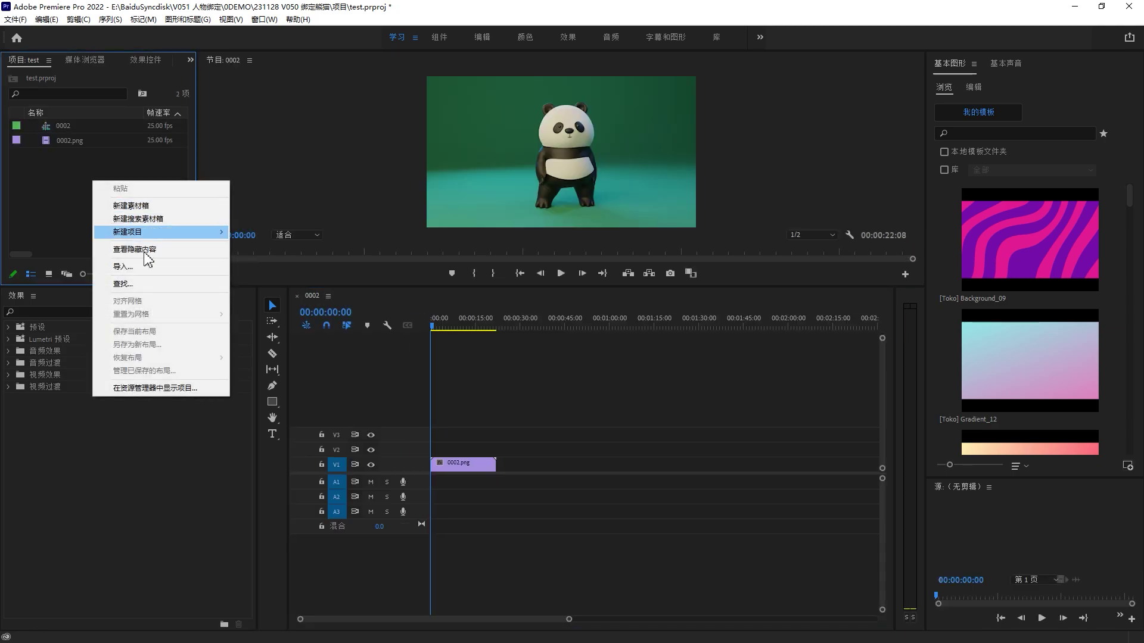
{"action": "left_click", "coordinate": [148, 257]}
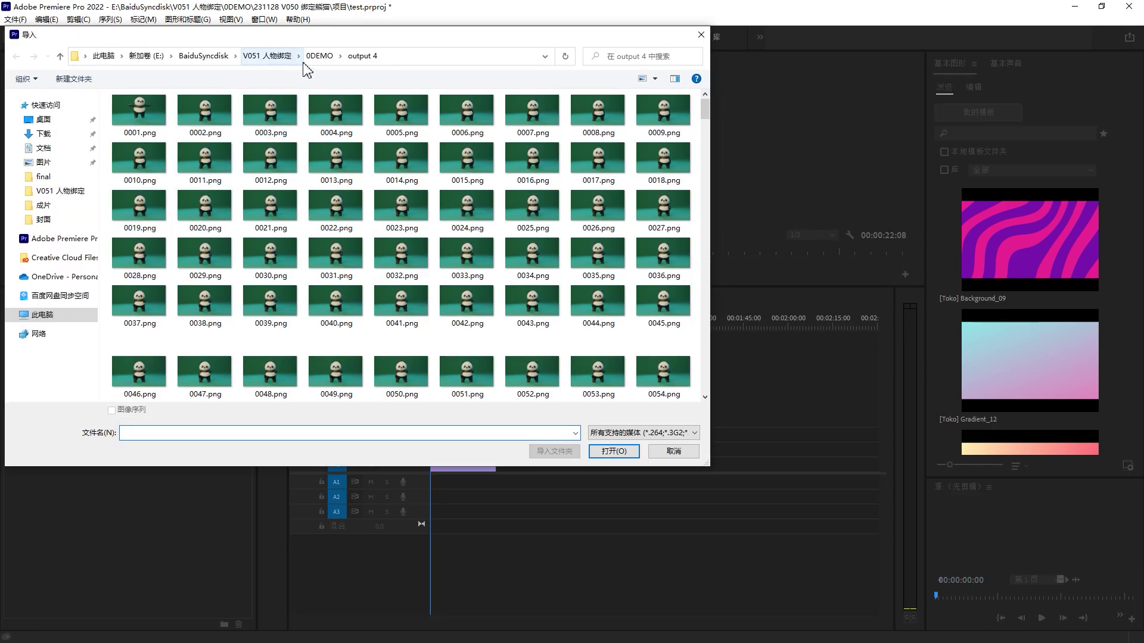
{"action": "left_click", "coordinate": [320, 56]}
{"action": "double_click", "coordinate": [226, 142]}
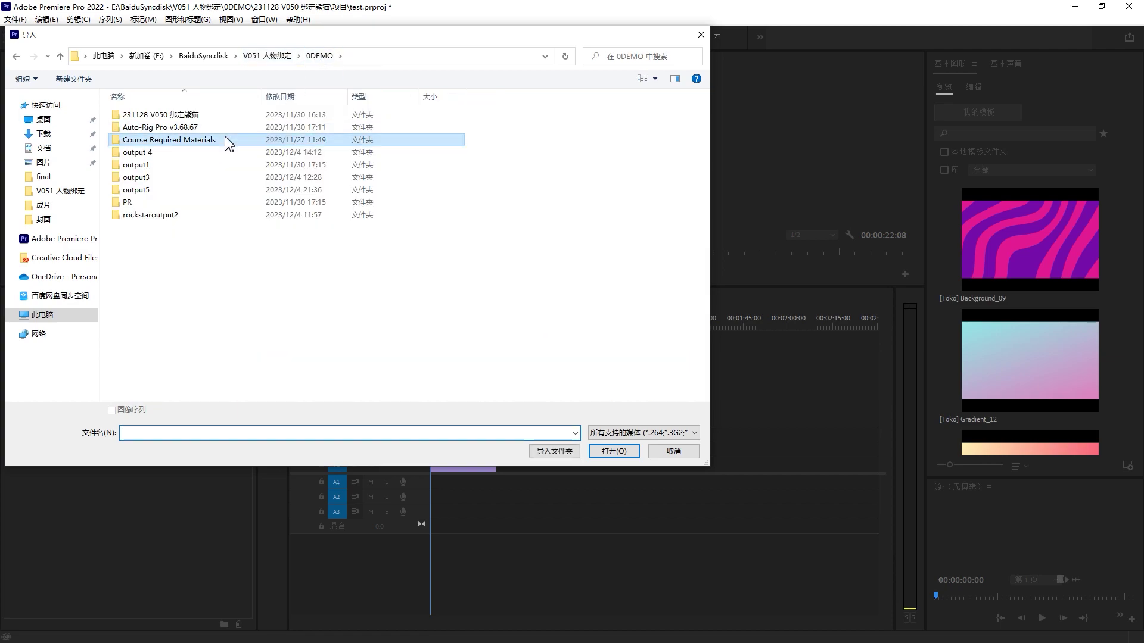
{"action": "double_click", "coordinate": [332, 140]}
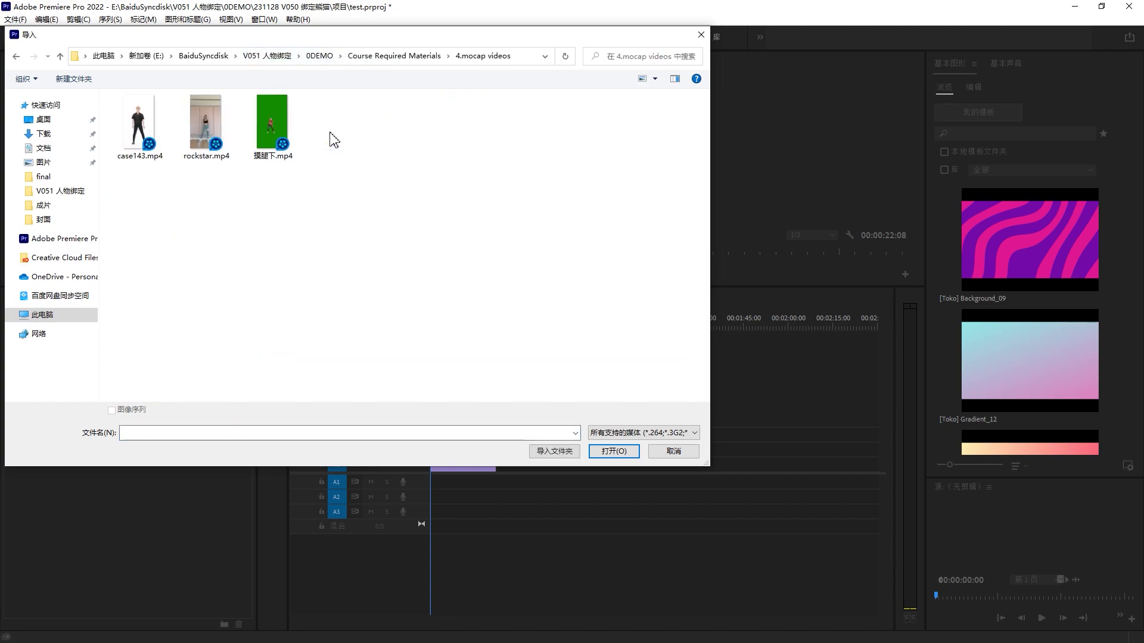
{"action": "double_click", "coordinate": [206, 138]}
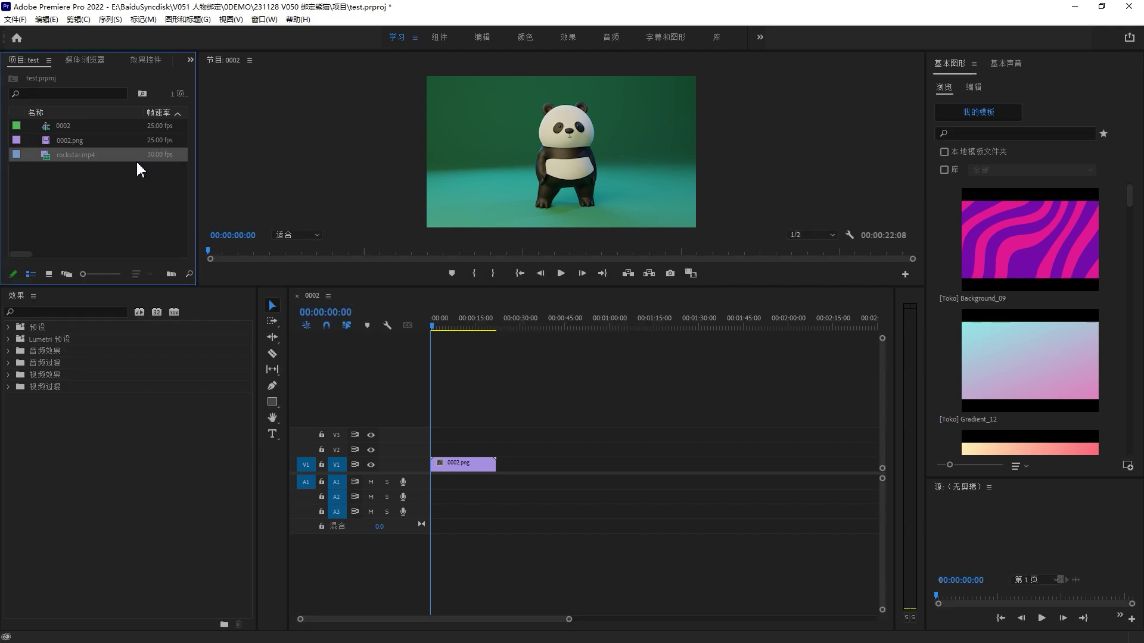
Place rockstar.mp4 on V2 above the panda clip with its audio on A1.
{"action": "left_click_drag", "start_coordinate": [121, 188], "coordinate": [436, 451]}
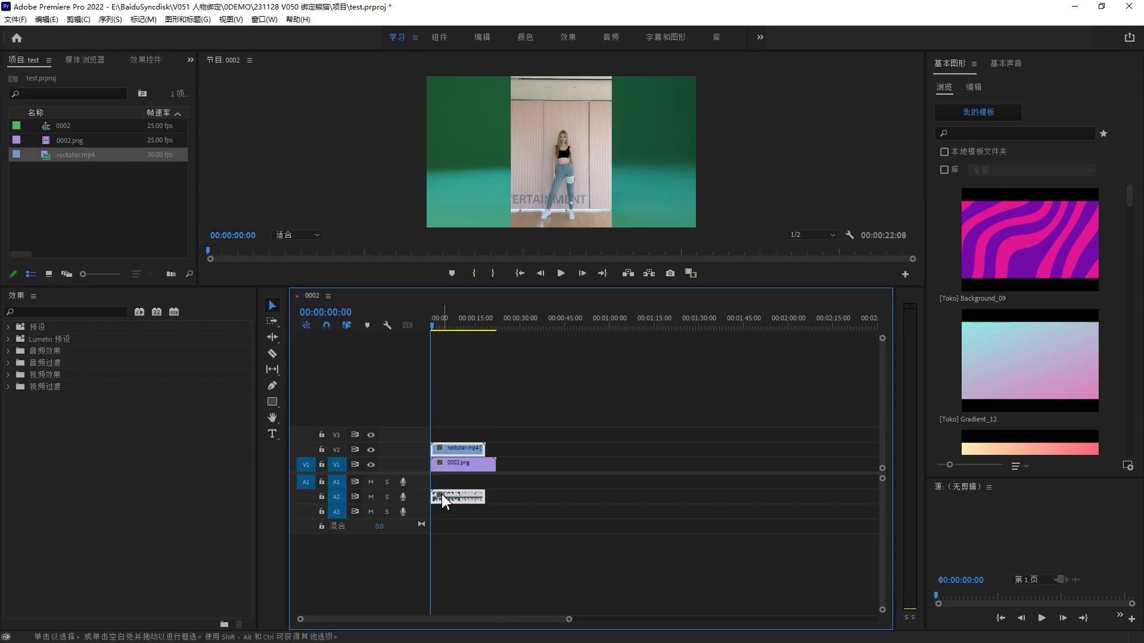
{"action": "left_click_drag", "start_coordinate": [444, 501], "coordinate": [442, 492]}
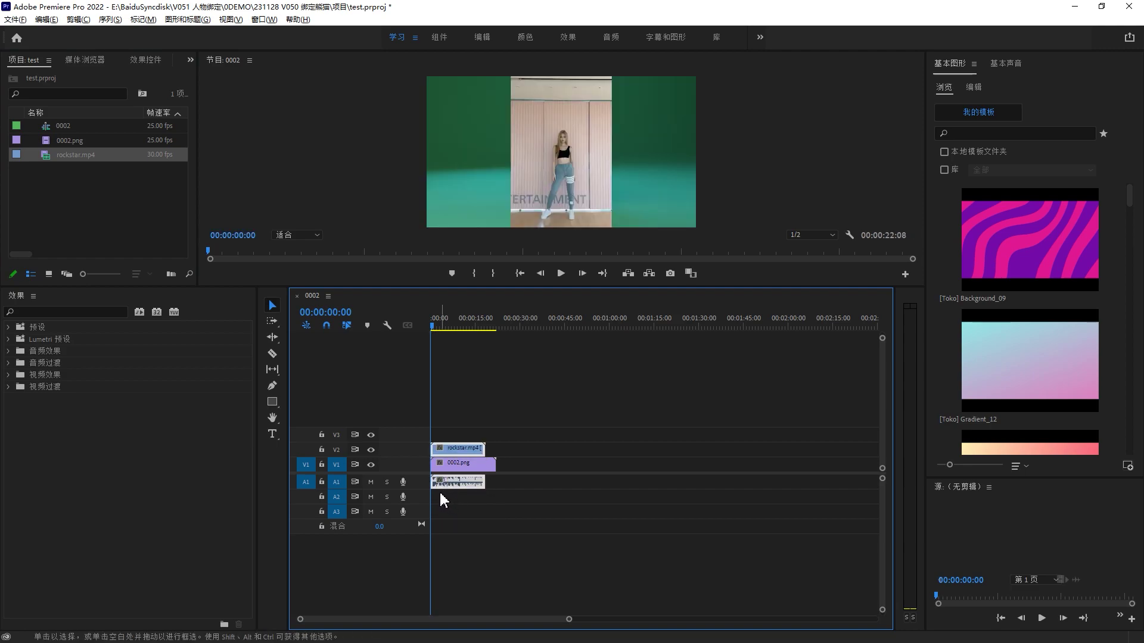
{"action": "scroll", "coordinate": [450, 477], "scroll_direction": "up", "scroll_amount": 3, "text": "alt"}
{"action": "scroll", "coordinate": [452, 470], "scroll_direction": "down", "scroll_amount": 1, "text": "alt"}
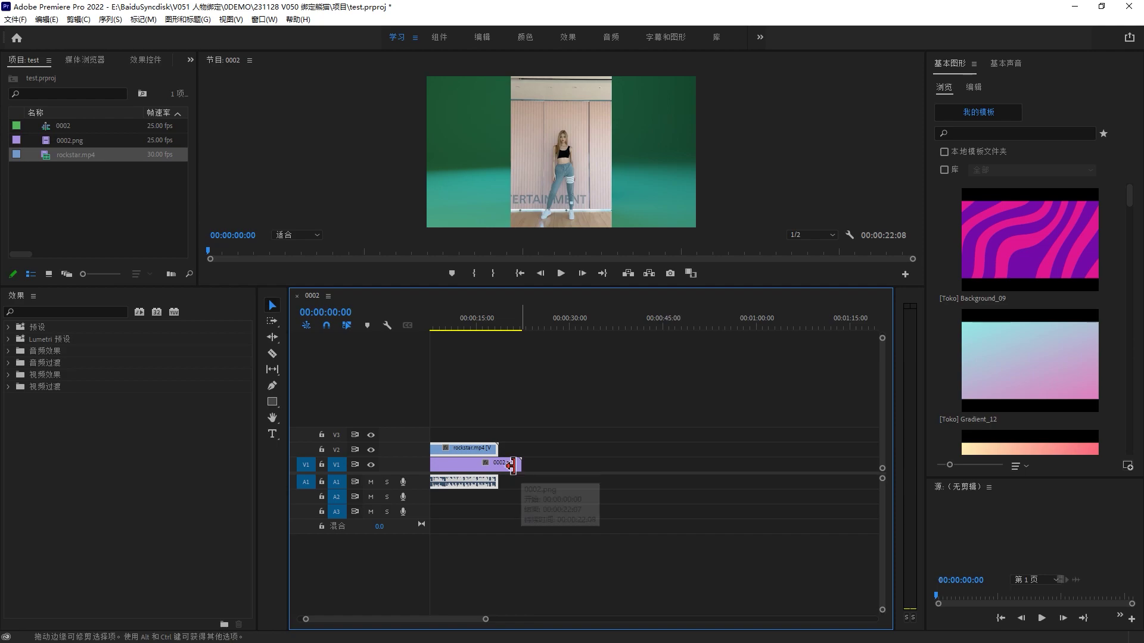
Rate-stretch 0002.png to 120% speed so it ends with rockstar.mp4.
{"action": "left_click", "coordinate": [515, 463]}
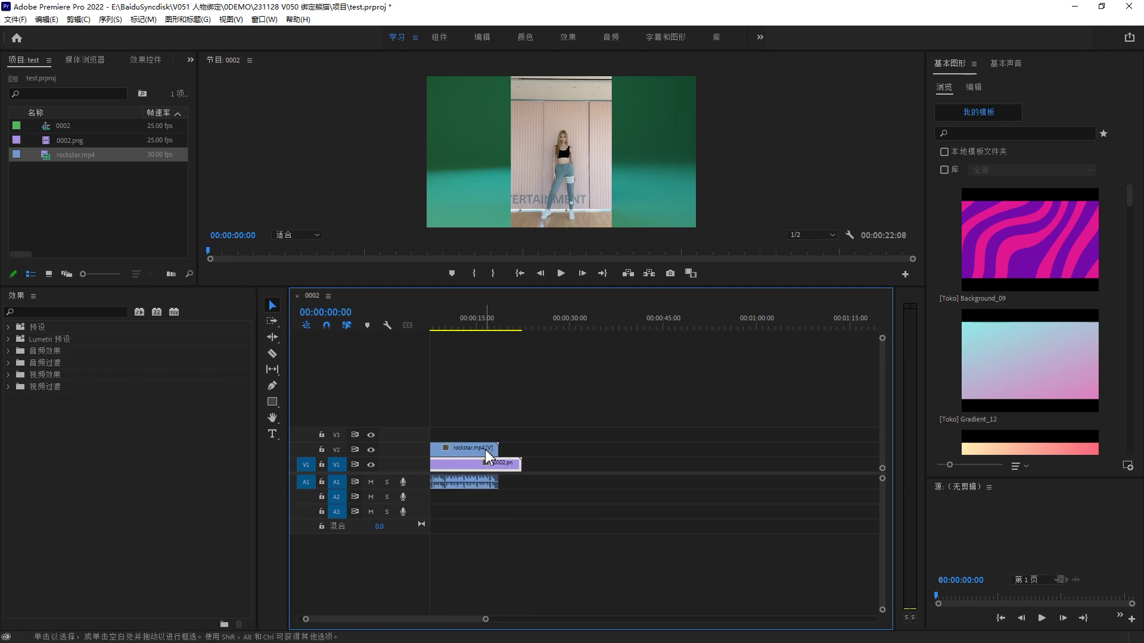
{"action": "left_click", "coordinate": [272, 337]}
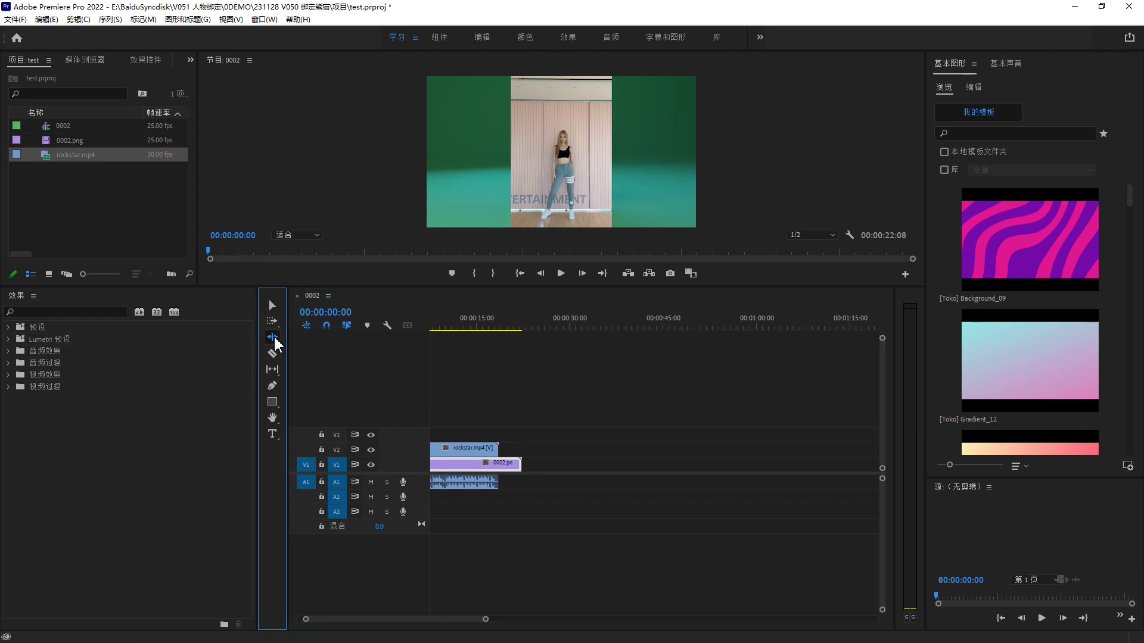
{"action": "left_click", "coordinate": [316, 346]}
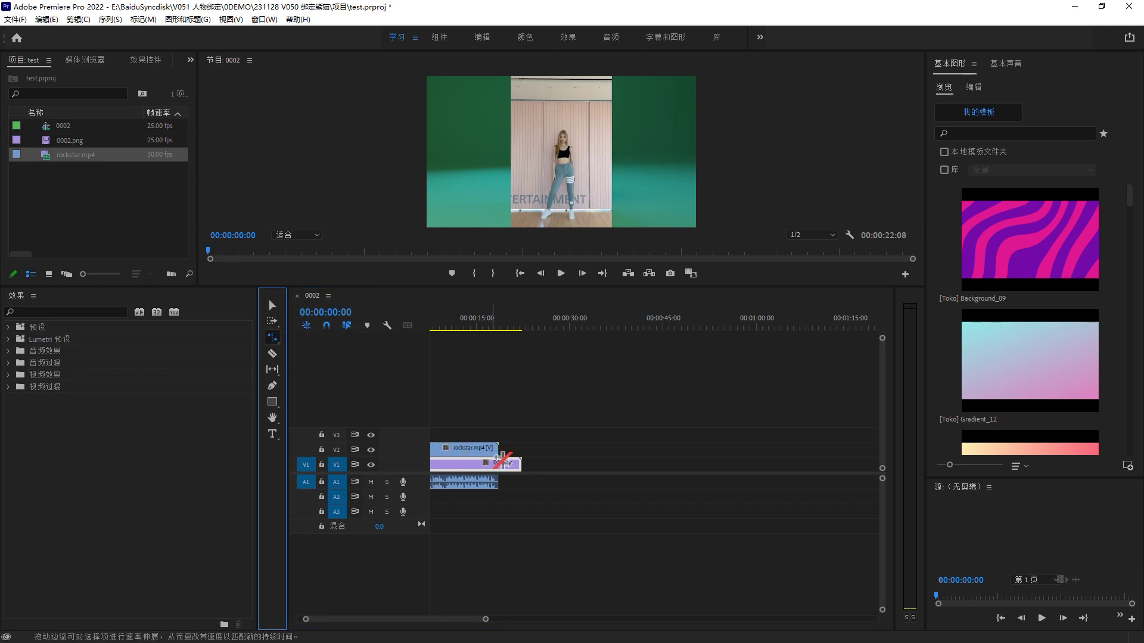
{"action": "left_click", "coordinate": [523, 466]}
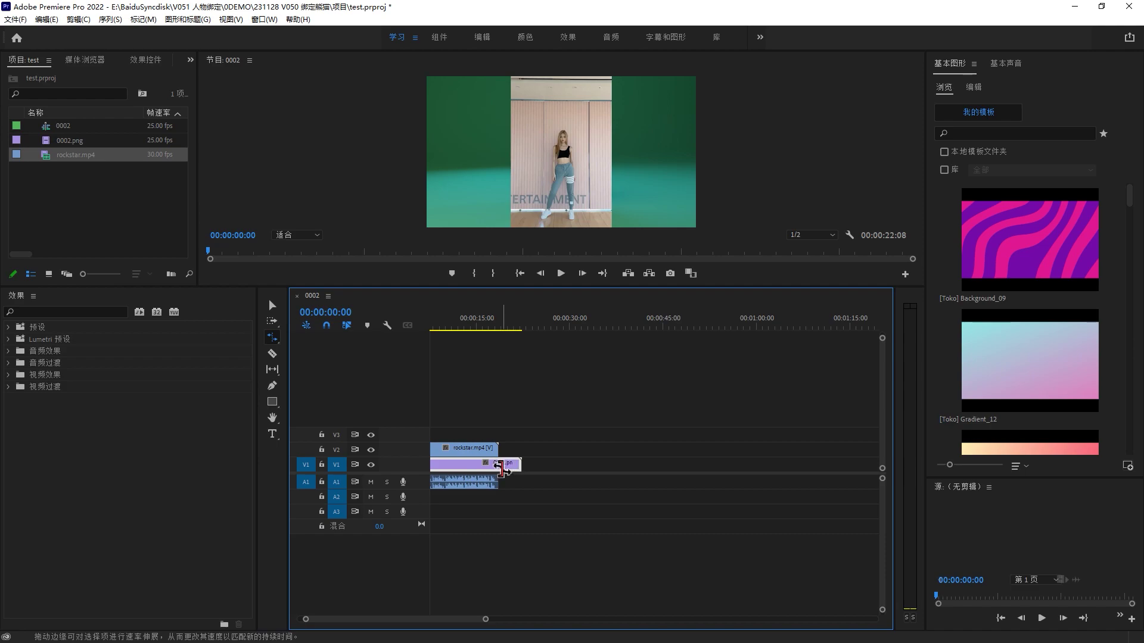
{"action": "mouse_move", "coordinate": [519, 465]}
{"action": "left_mouse_down"}
{"action": "mouse_move", "coordinate": [489, 467]}
{"action": "mouse_move", "coordinate": [498, 467]}
{"action": "left_mouse_up"}
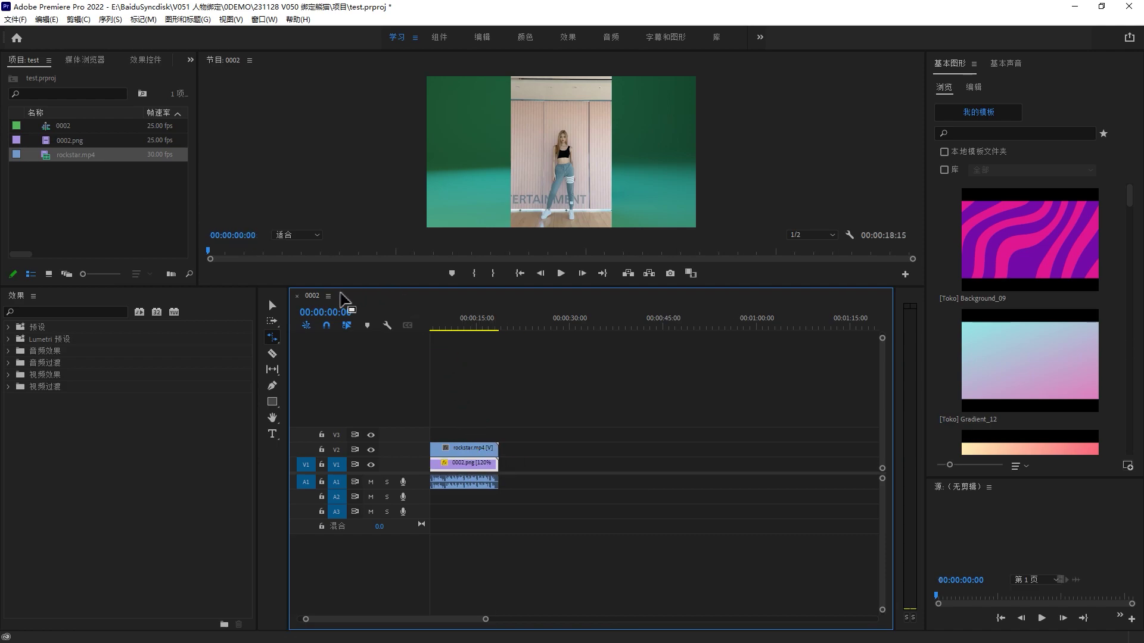
Return the playhead to the start and move 0002.png up to track V3.
{"action": "left_click", "coordinate": [273, 306]}
{"action": "left_click_drag", "start_coordinate": [470, 327], "coordinate": [404, 395]}
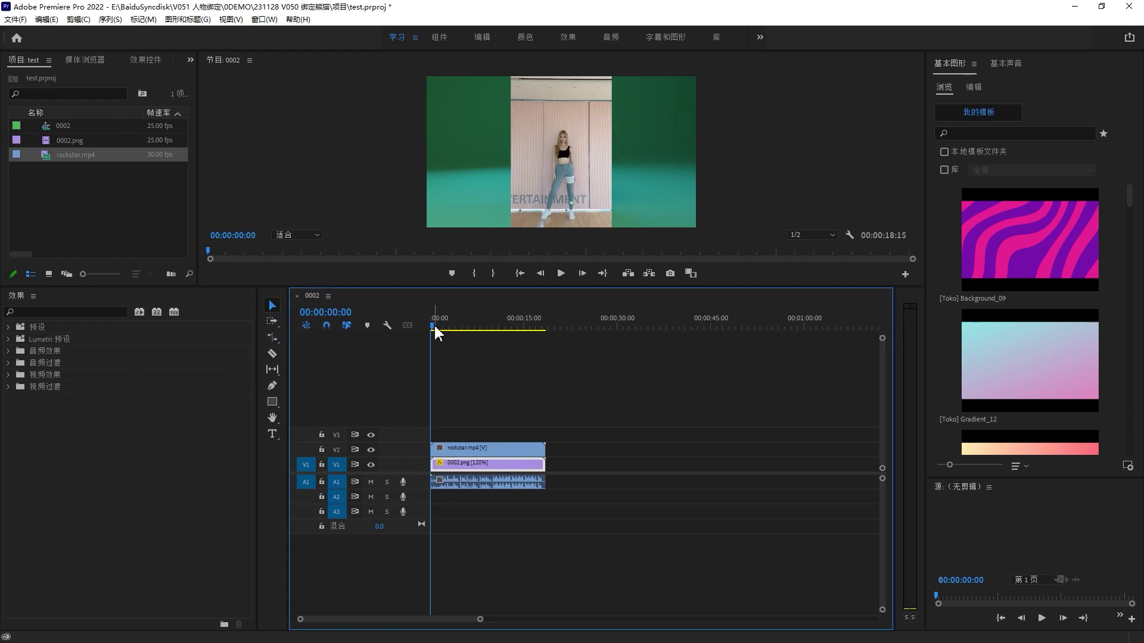
{"action": "left_click_drag", "start_coordinate": [433, 323], "coordinate": [399, 324]}
{"action": "left_click_drag", "start_coordinate": [486, 470], "coordinate": [485, 441]}
{"action": "key", "text": "space"}
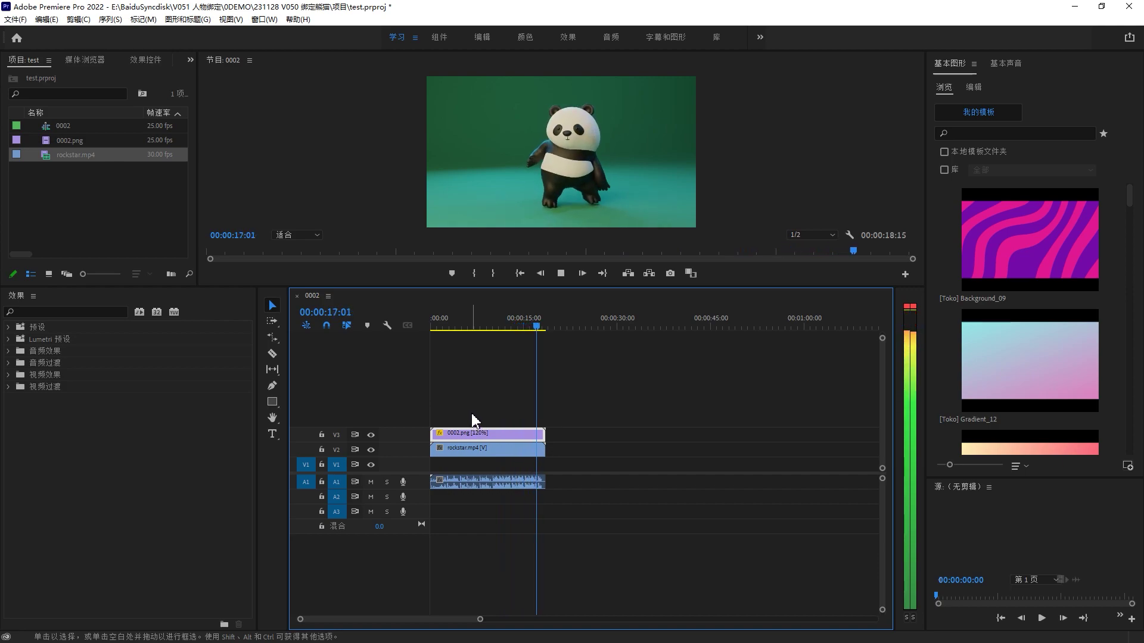
{"action": "key", "text": "Home"}
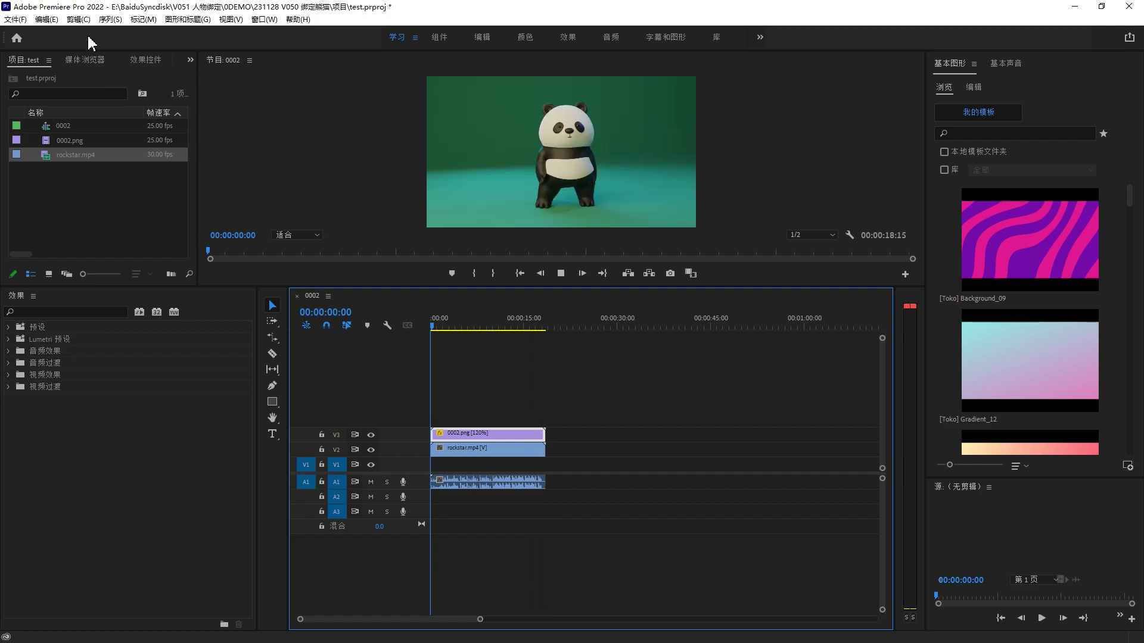
{"action": "key", "text": "space"}
Set up a media export as H.264 with the 匹配源 - 高比特率 preset.
{"action": "left_click", "coordinate": [15, 19]}
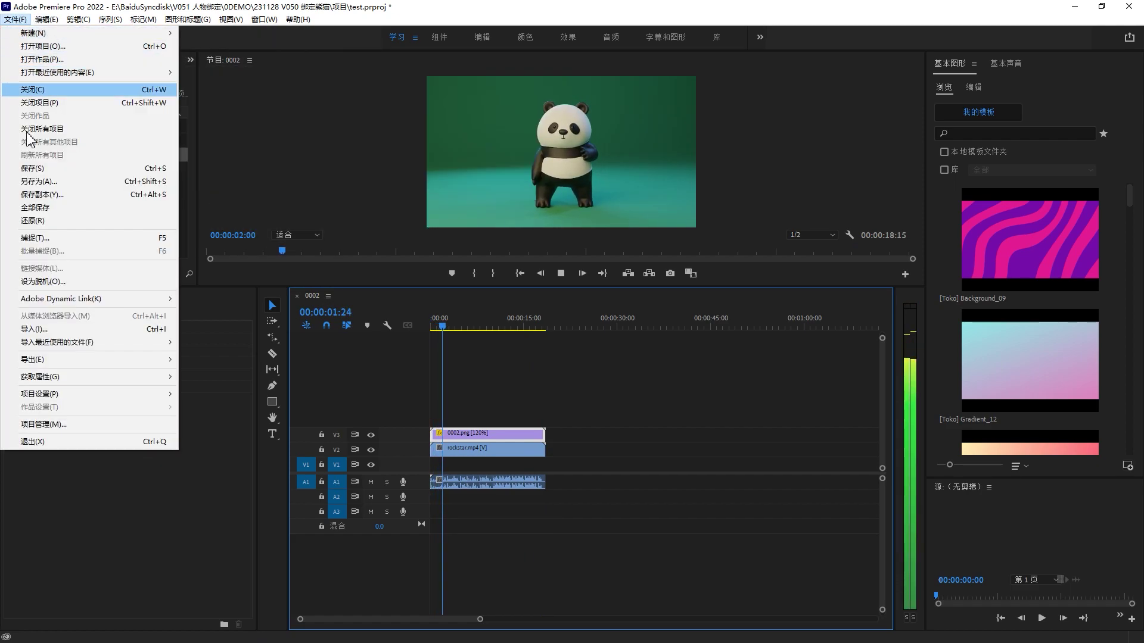
{"action": "mouse_move", "coordinate": [113, 360]}
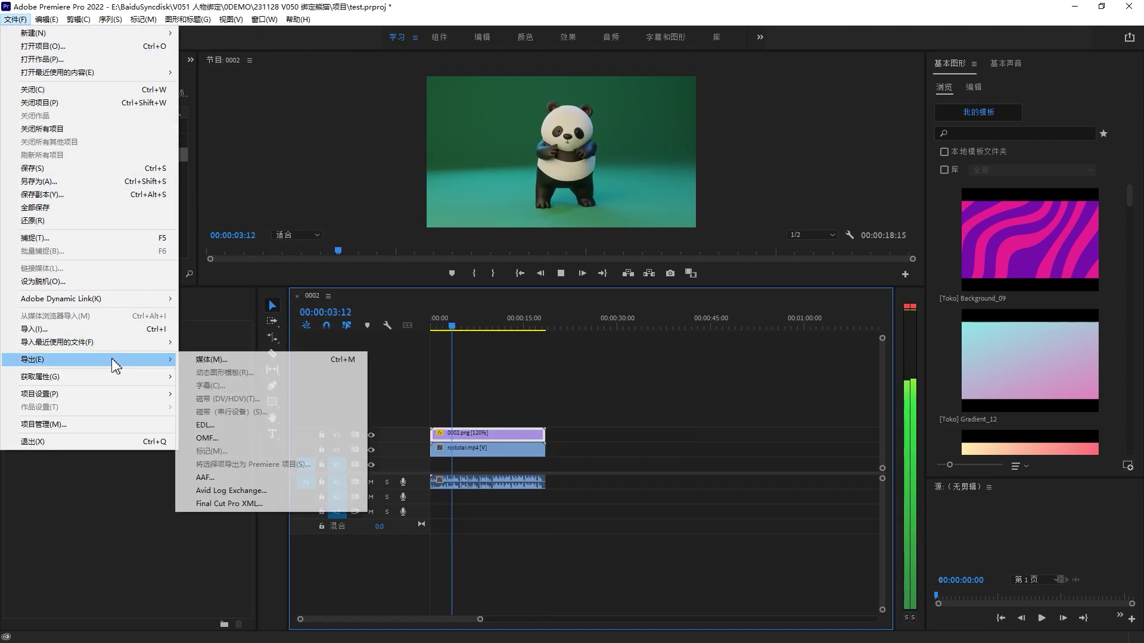
{"action": "left_click", "coordinate": [198, 361]}
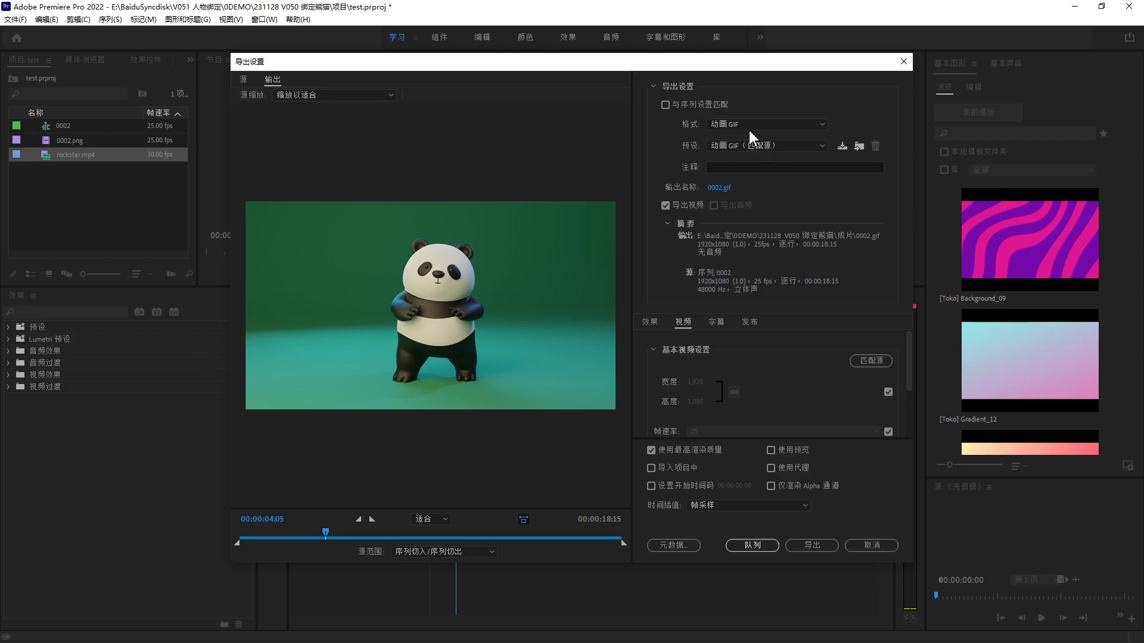
{"action": "left_click", "coordinate": [749, 127]}
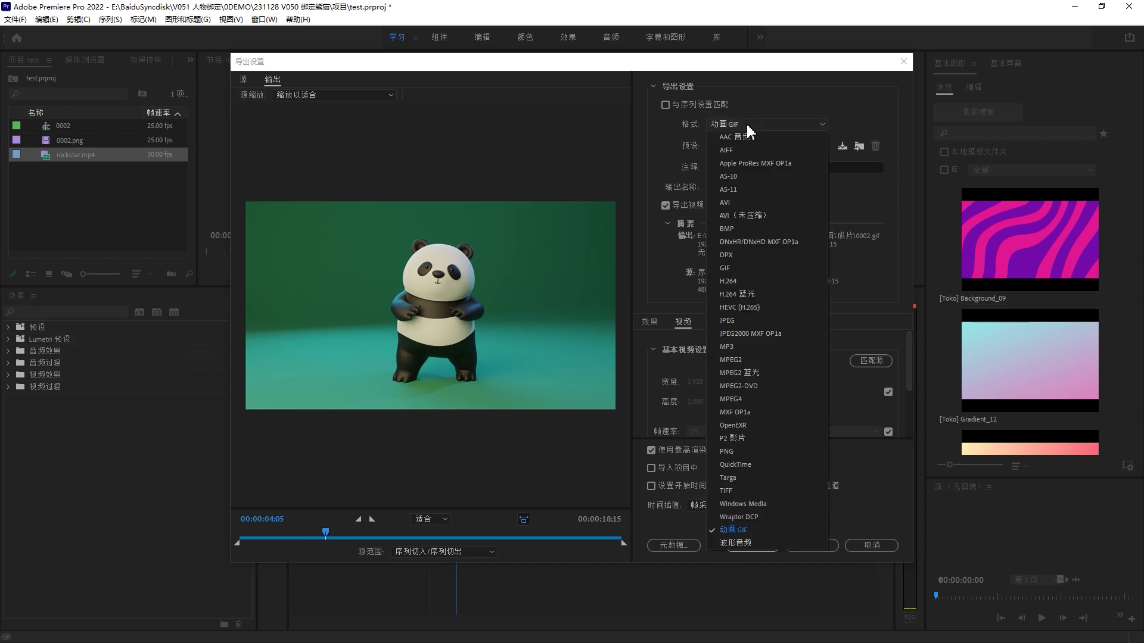
{"action": "left_click", "coordinate": [754, 280]}
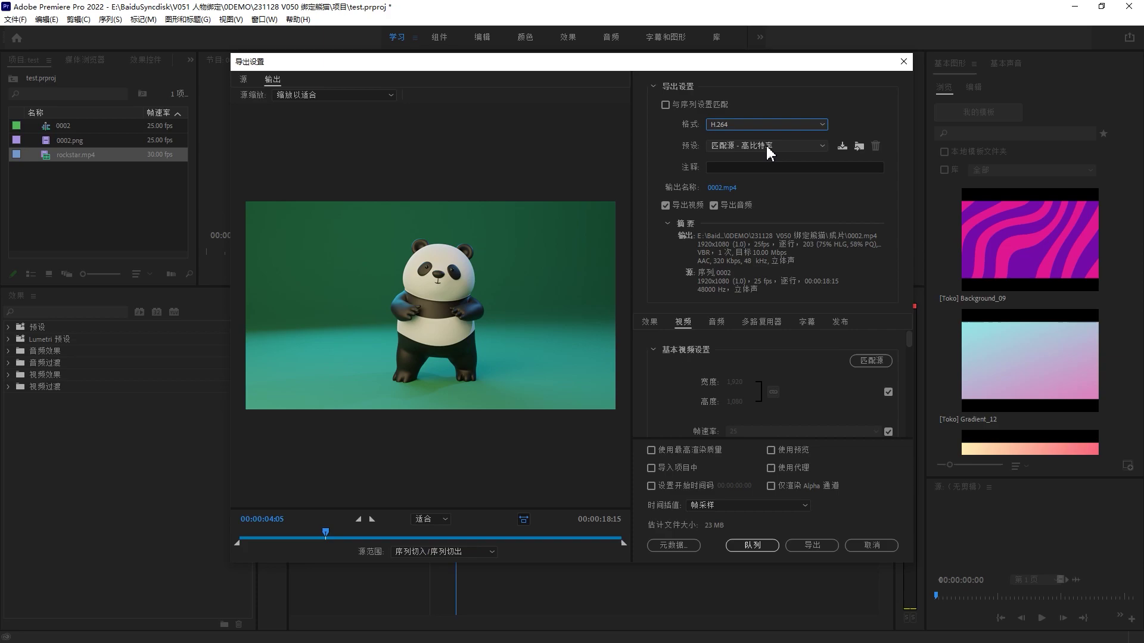
{"action": "left_click", "coordinate": [770, 150]}
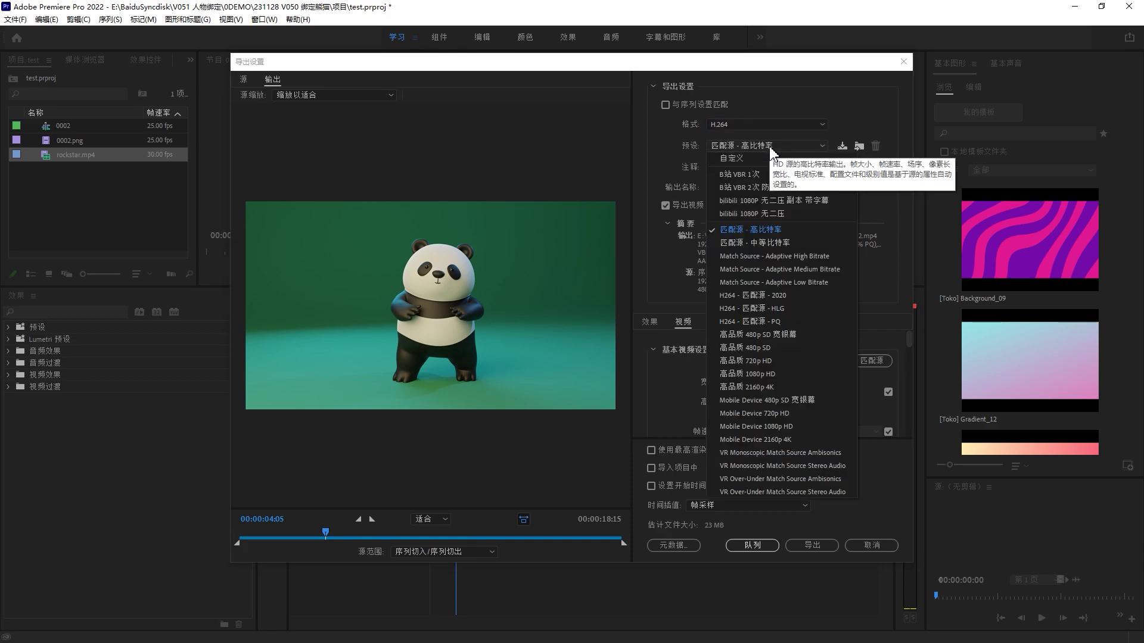
{"action": "left_click", "coordinate": [766, 234]}
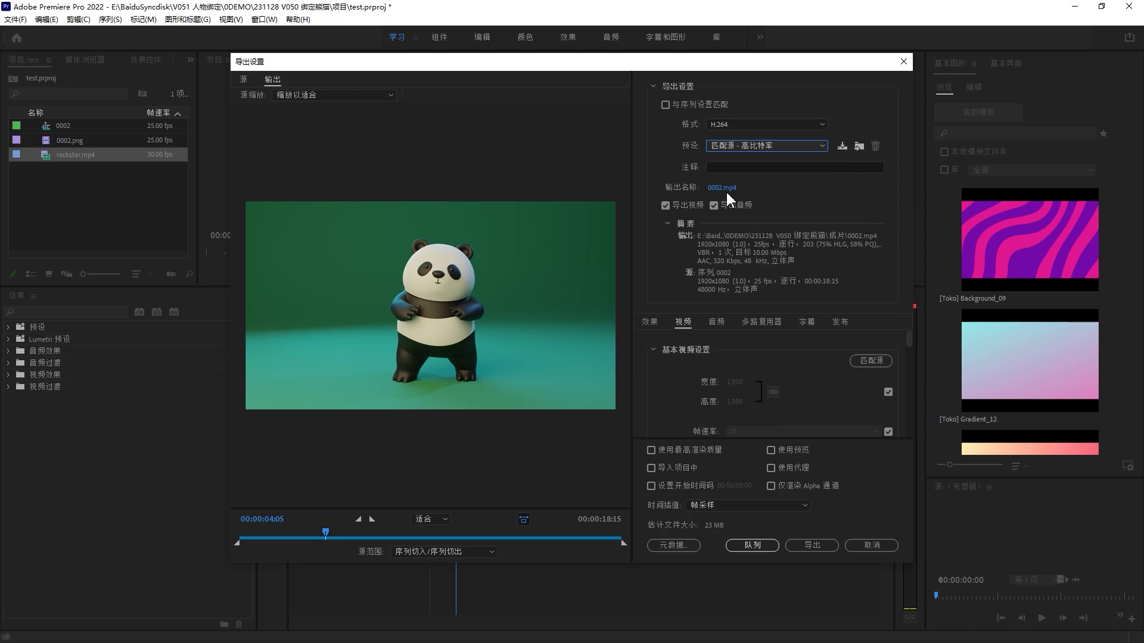
Name the output 0002.mp4 and start the export.
{"action": "left_click", "coordinate": [722, 188]}
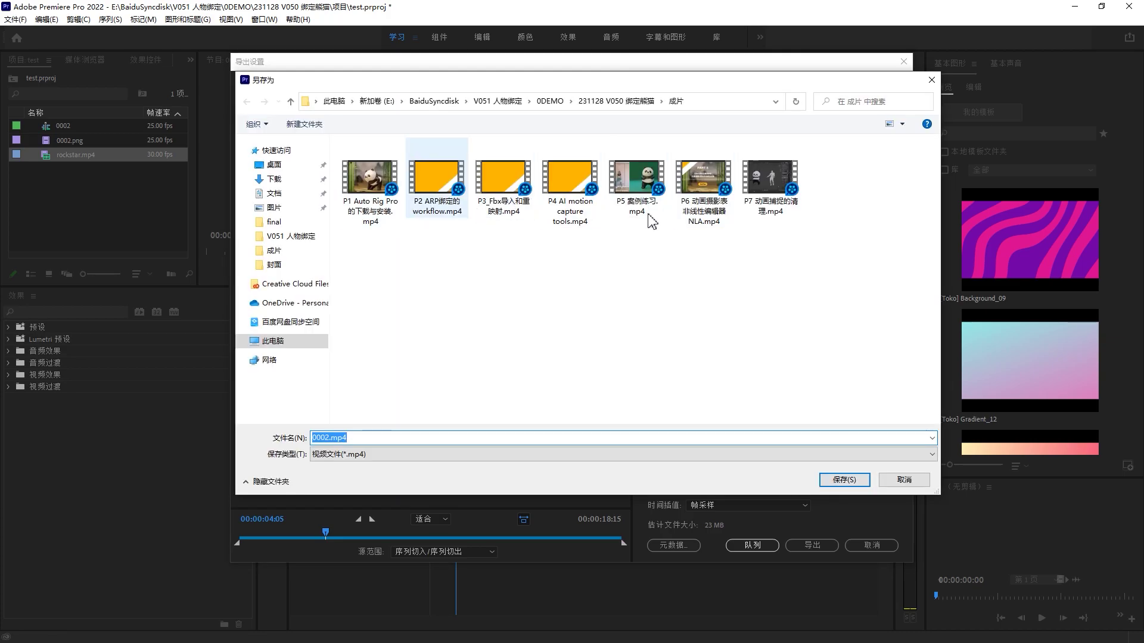
{"action": "left_click", "coordinate": [839, 476]}
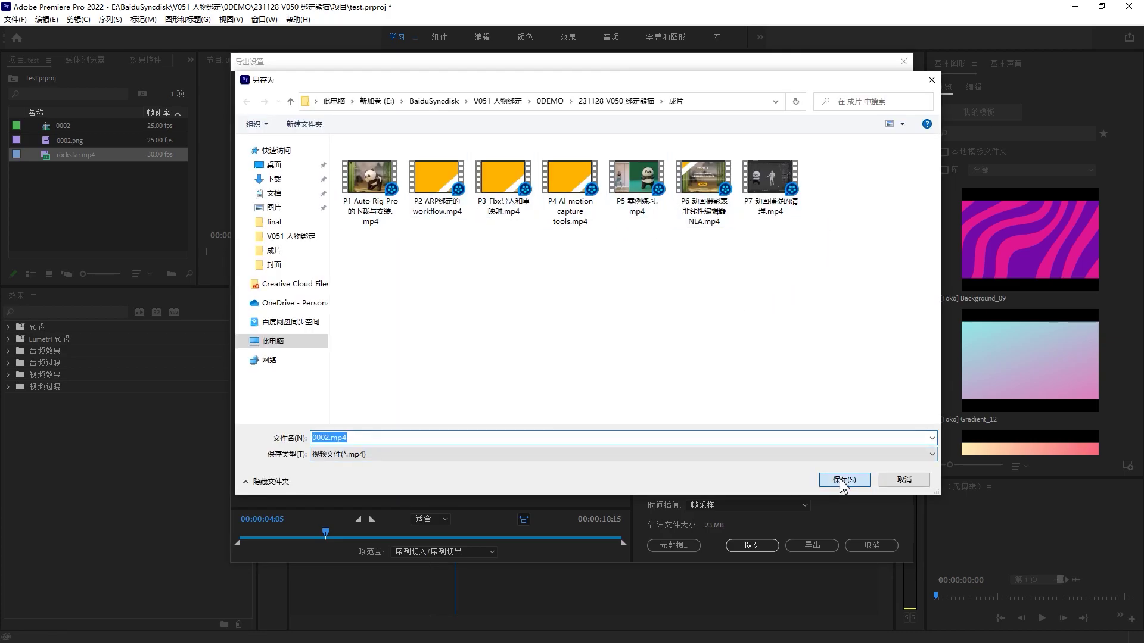
{"action": "left_click", "coordinate": [822, 545]}
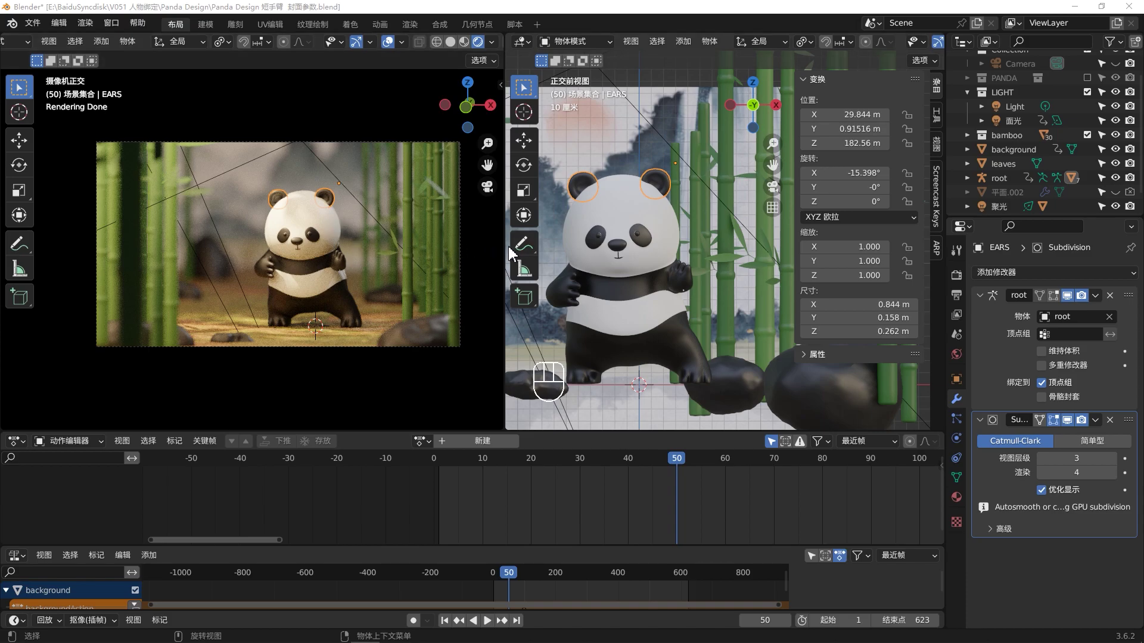
Widen the 3D viewport beside the camera preview and orbit to a top-down perspective.
{"action": "left_click_drag", "start_coordinate": [505, 244], "coordinate": [324, 244]}
{"action": "middle_click_drag", "start_coordinate": [503, 274], "coordinate": [443, 338]}
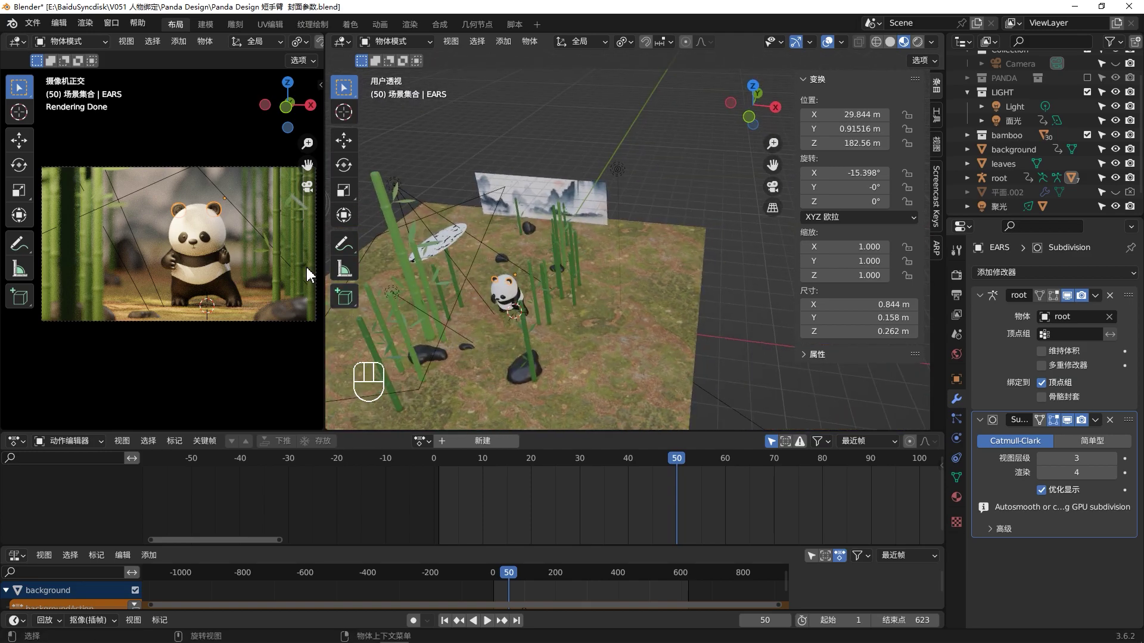
{"action": "middle_click_drag", "start_coordinate": [541, 320], "coordinate": [608, 199]}
Inspect the background painting plane and spot light while orbiting around the bamboo scene.
{"action": "left_click", "coordinate": [523, 241]}
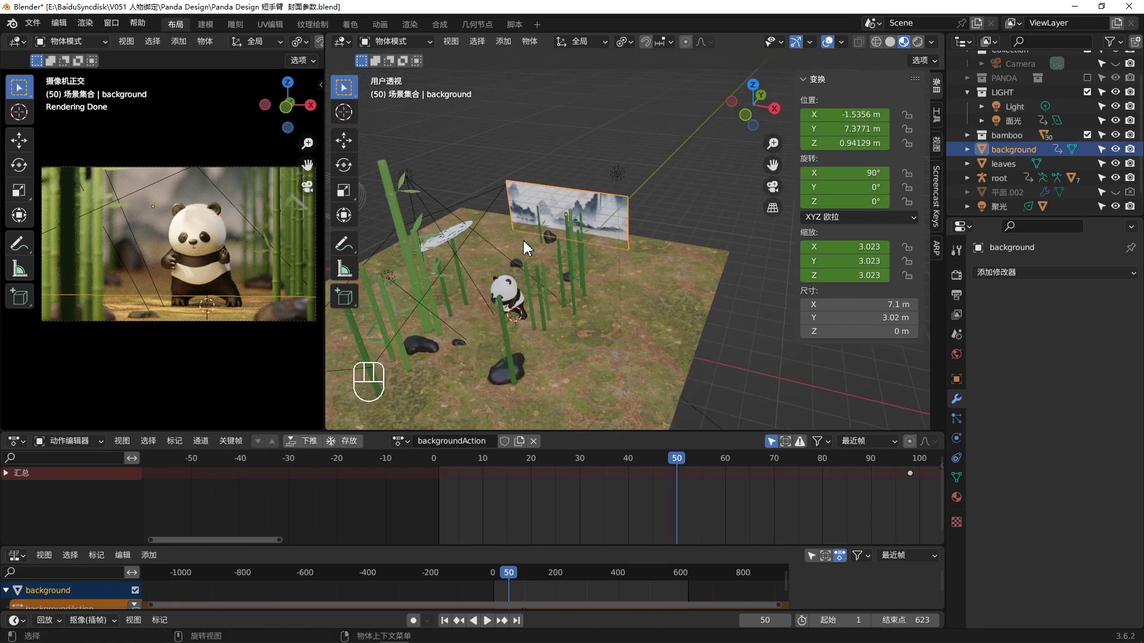
{"action": "middle_click_drag", "start_coordinate": [699, 252], "coordinate": [494, 258]}
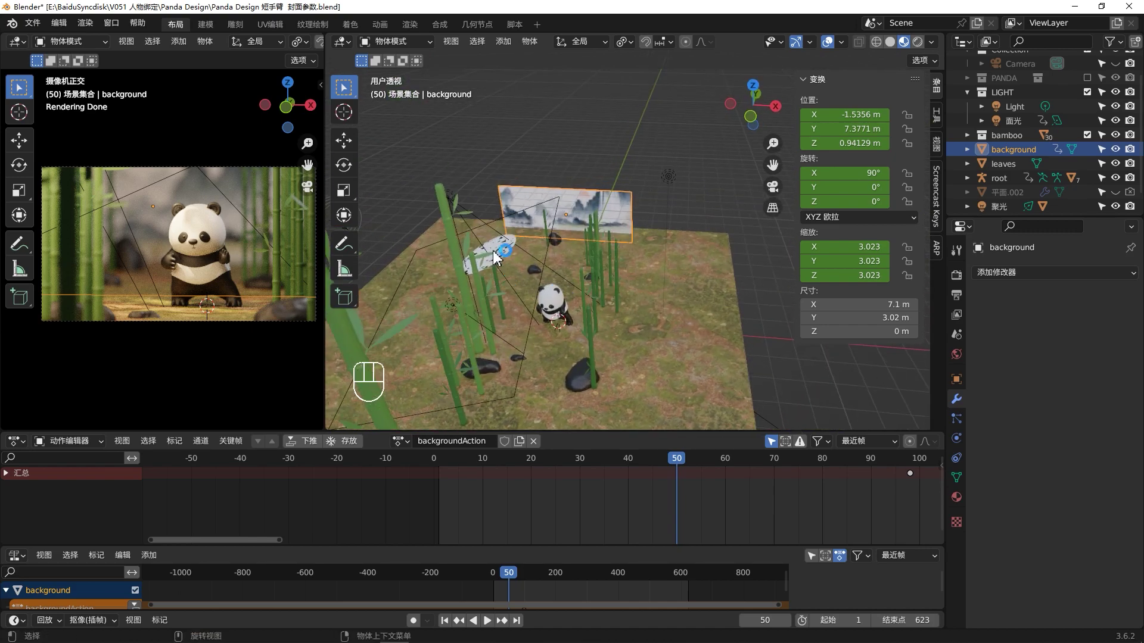
{"action": "middle_click_drag", "start_coordinate": [617, 283], "coordinate": [637, 339]}
{"action": "left_click", "coordinate": [602, 384]}
{"action": "middle_click_drag", "start_coordinate": [602, 386], "coordinate": [507, 252]}
{"action": "left_click", "coordinate": [686, 342]}
Switch the viewport to Rendered shading and view the scene from a lower front angle.
{"action": "left_click", "coordinate": [918, 42]}
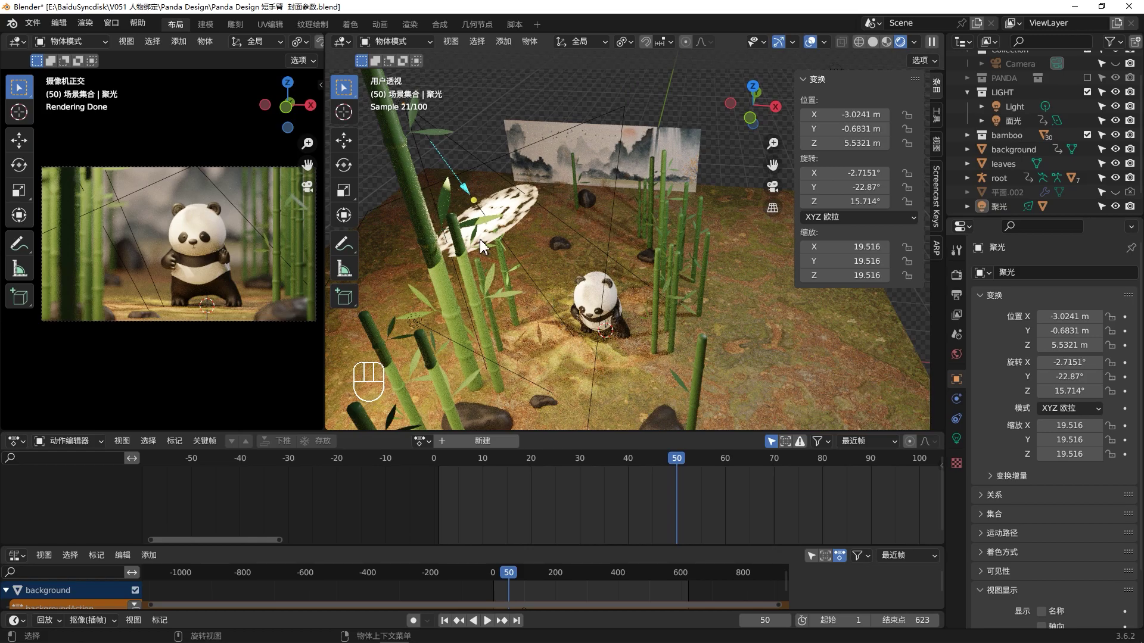
{"action": "middle_click_drag", "start_coordinate": [559, 310], "coordinate": [513, 172]}
{"action": "left_click", "coordinate": [542, 229]}
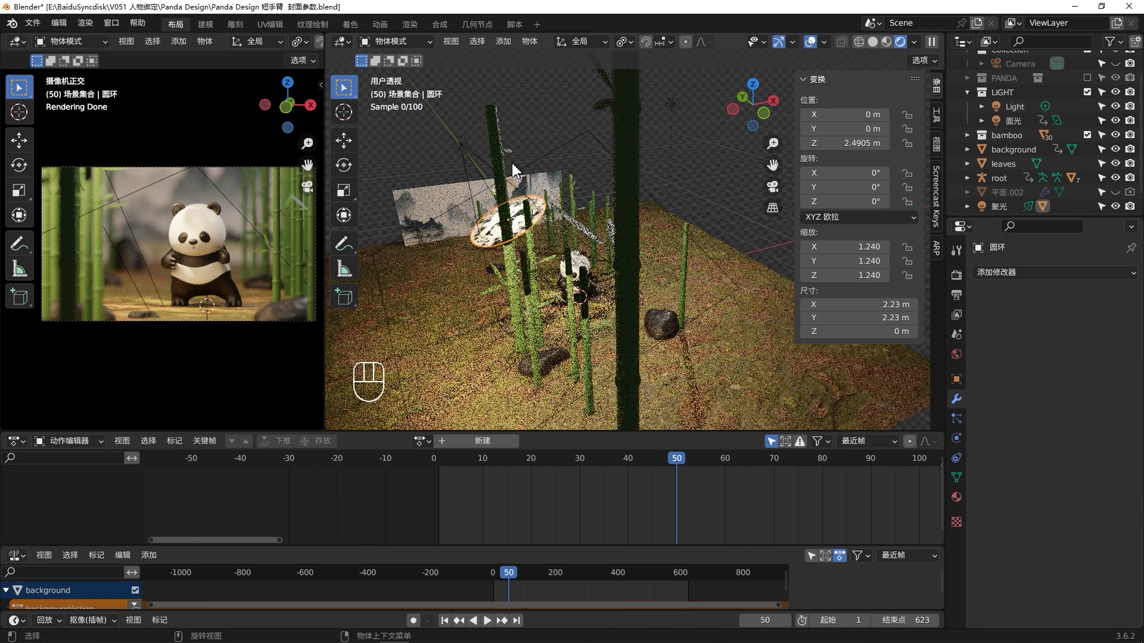
Show the spot light's settings: 9000 W power, 39.6° spot size.
{"action": "left_click", "coordinate": [459, 143]}
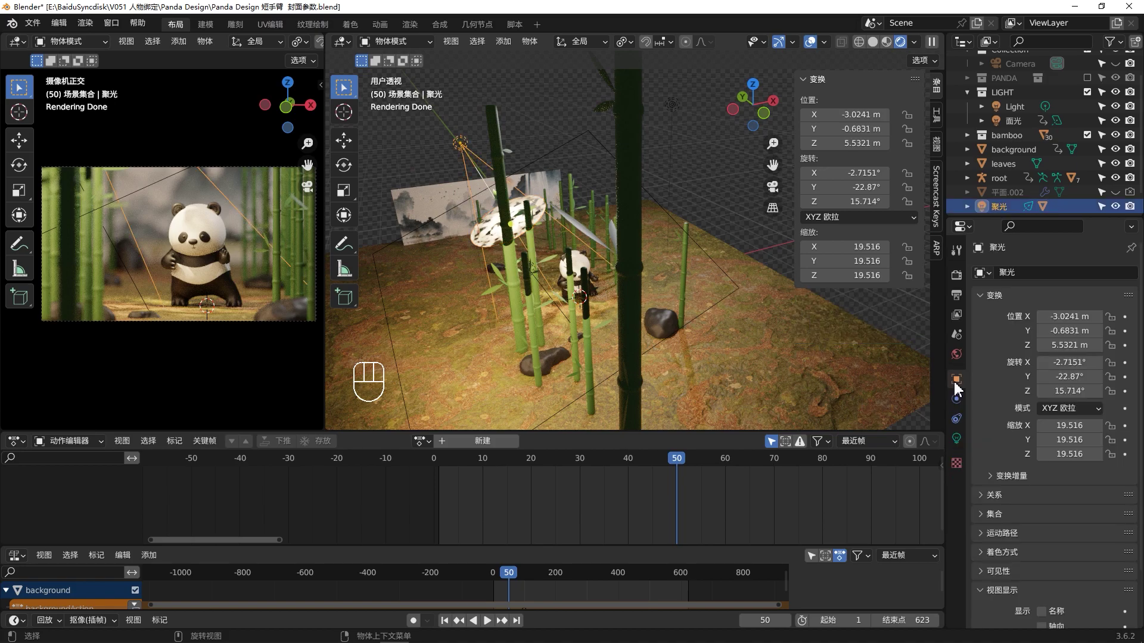
{"action": "left_click", "coordinate": [957, 438]}
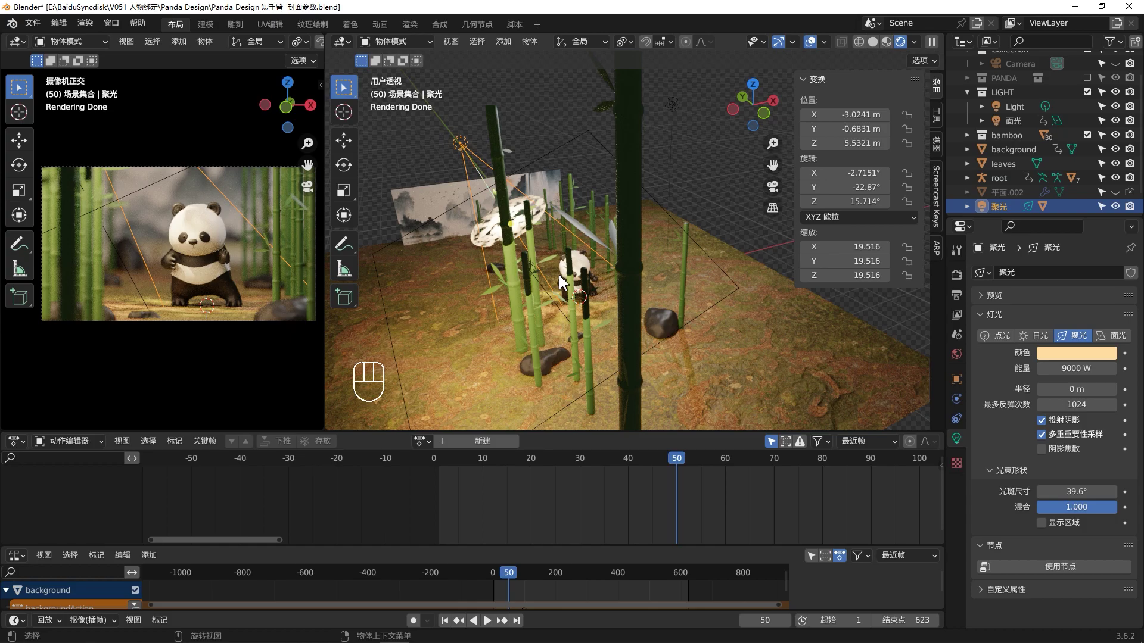
{"action": "middle_click_drag", "start_coordinate": [560, 283], "coordinate": [619, 241]}
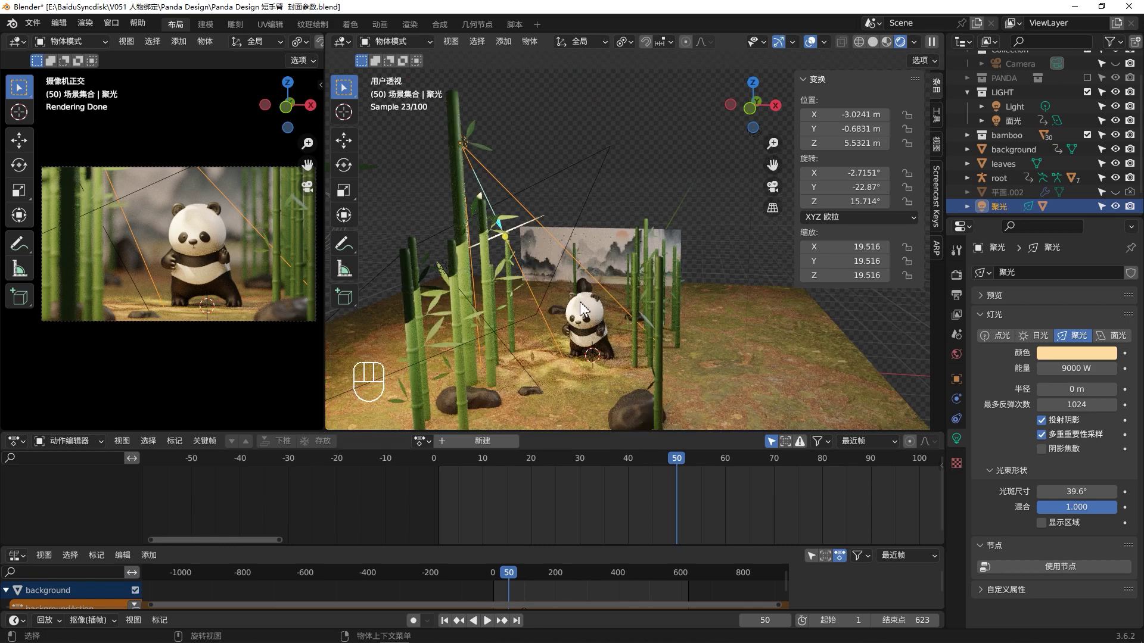
{"action": "middle_click_drag", "start_coordinate": [581, 309], "coordinate": [583, 319]}
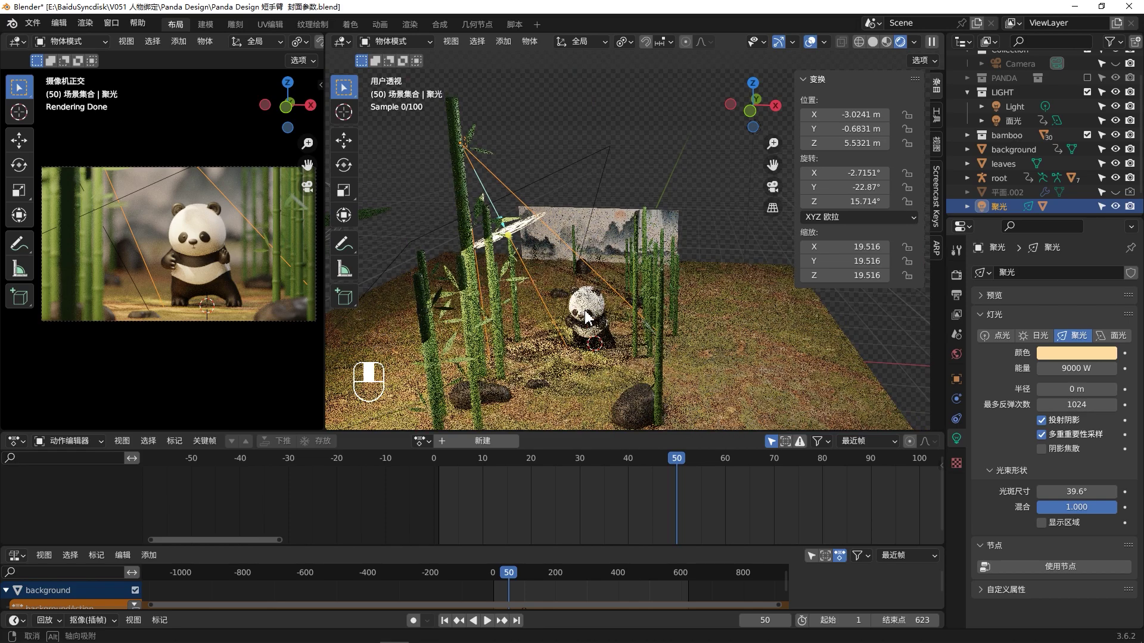
{"action": "middle_click_drag", "start_coordinate": [656, 253], "coordinate": [661, 250]}
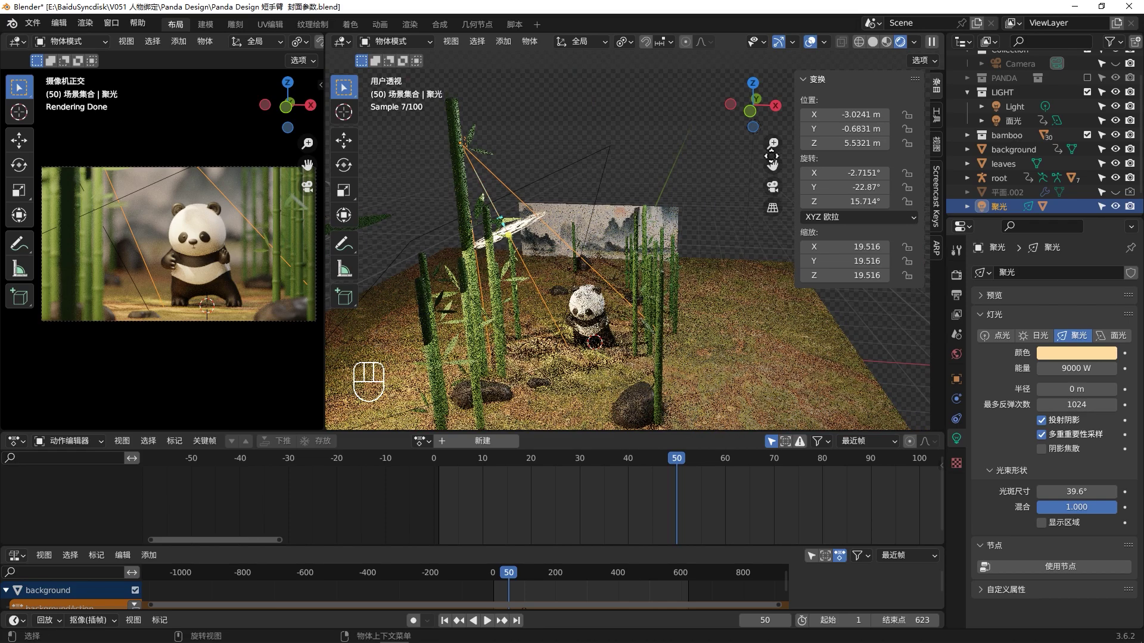